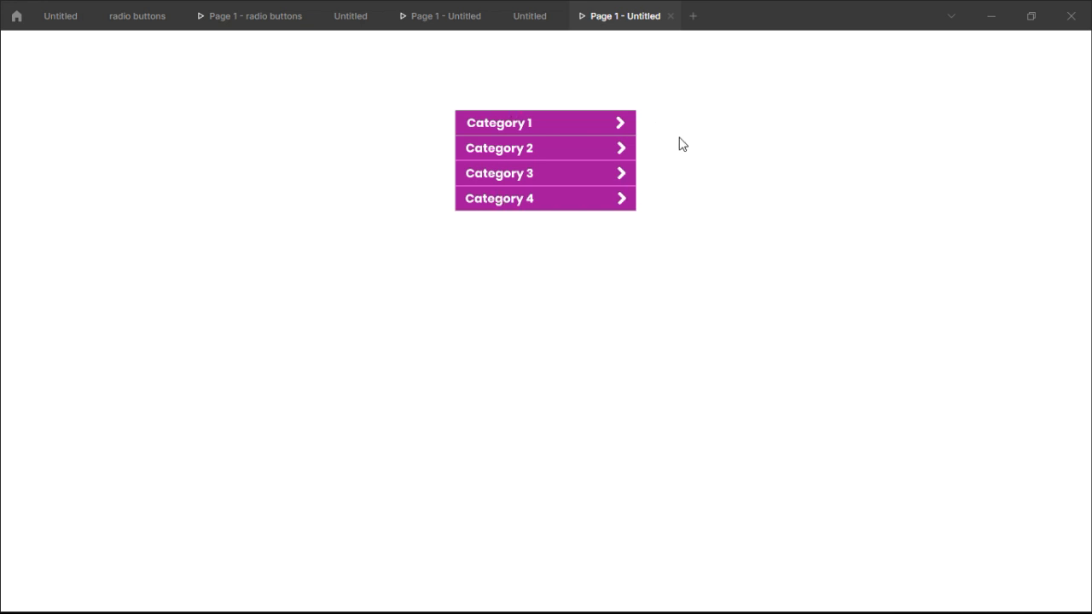
# - Test the accordion prototypes by expanding and collapsing the category items, and expand Section 2 in the radio buttons prototype
pyautogui.click(630, 128)
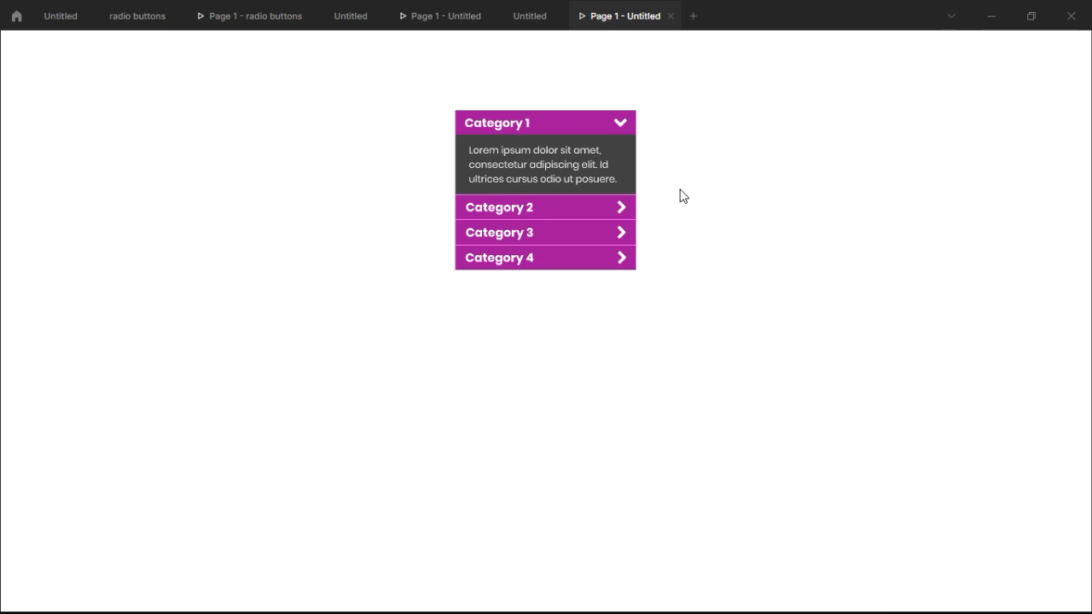
pyautogui.click(621, 233)
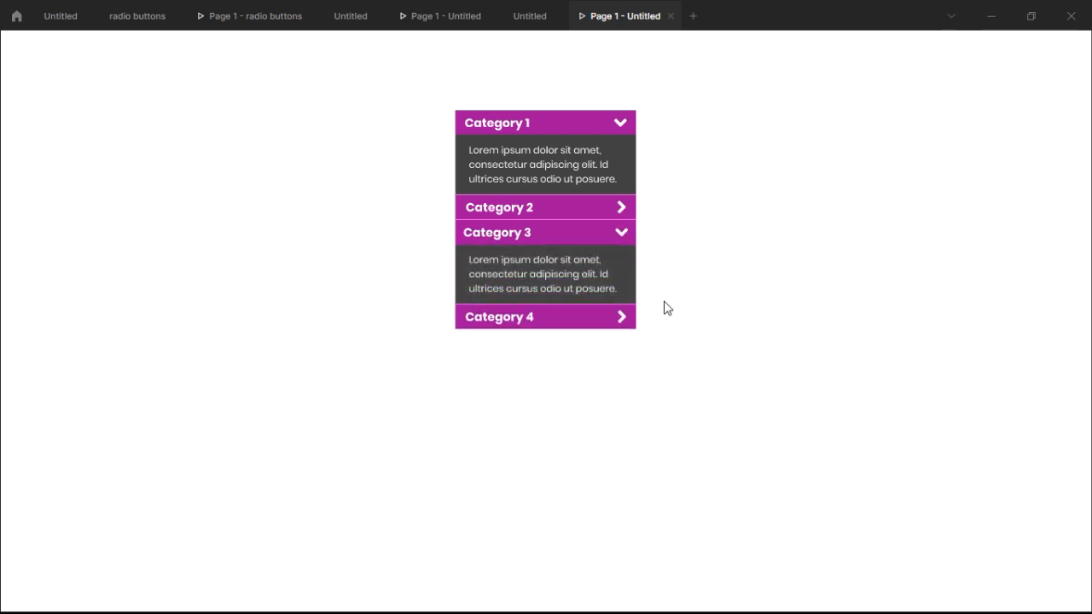
pyautogui.click(622, 318)
pyautogui.click(622, 209)
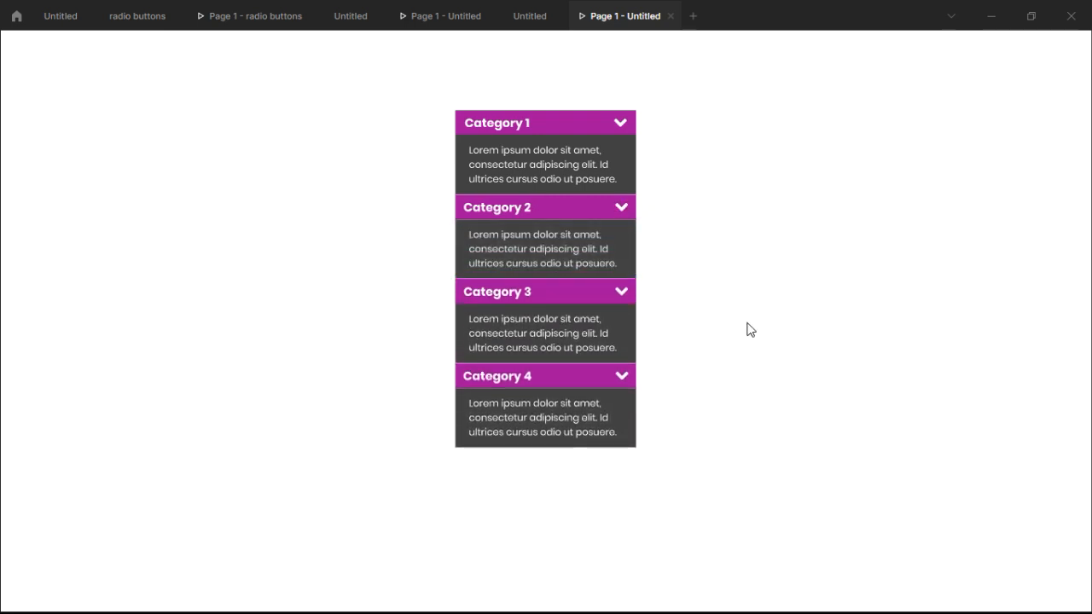
pyautogui.click(623, 127)
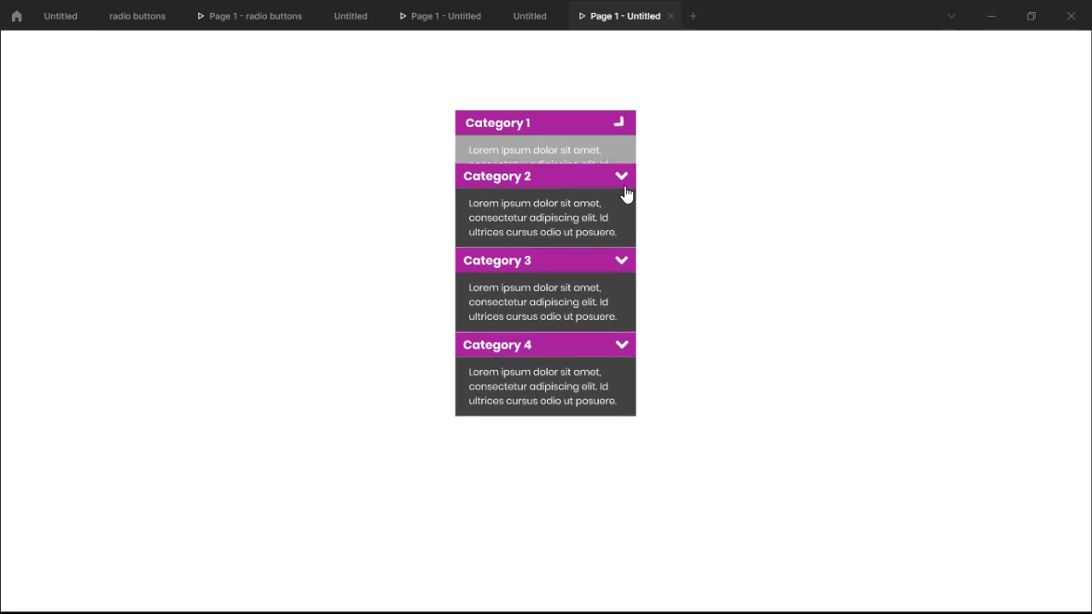
pyautogui.click(623, 238)
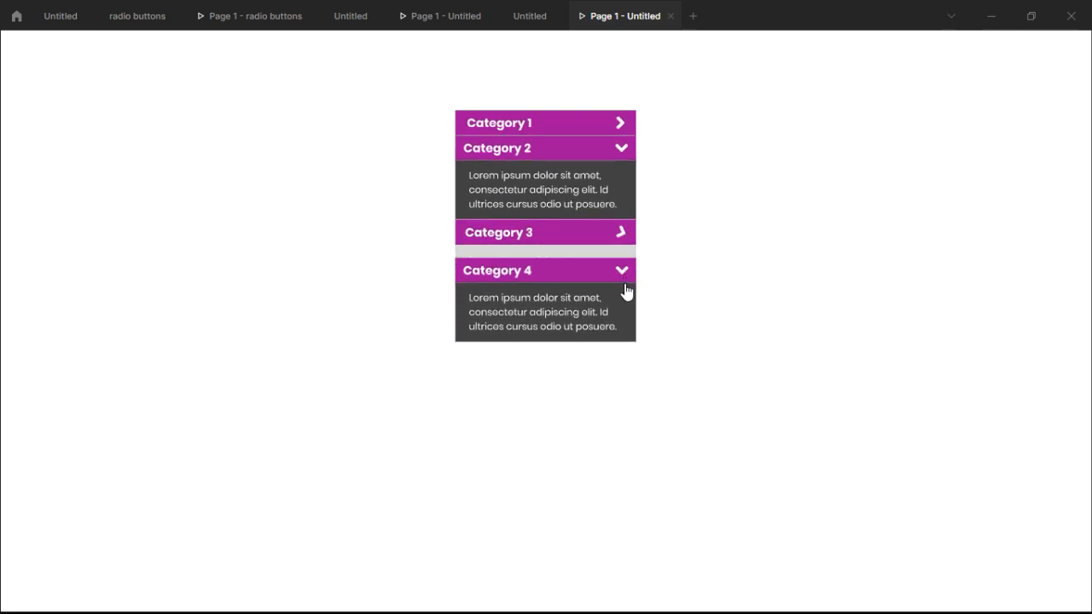
pyautogui.click(623, 258)
pyautogui.click(625, 236)
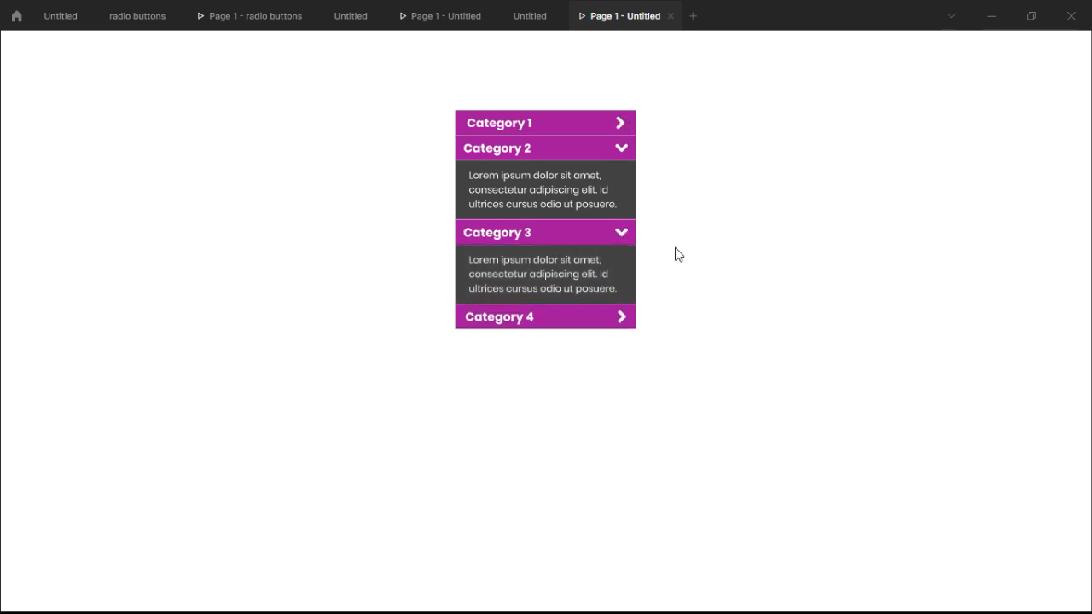
pyautogui.click(621, 124)
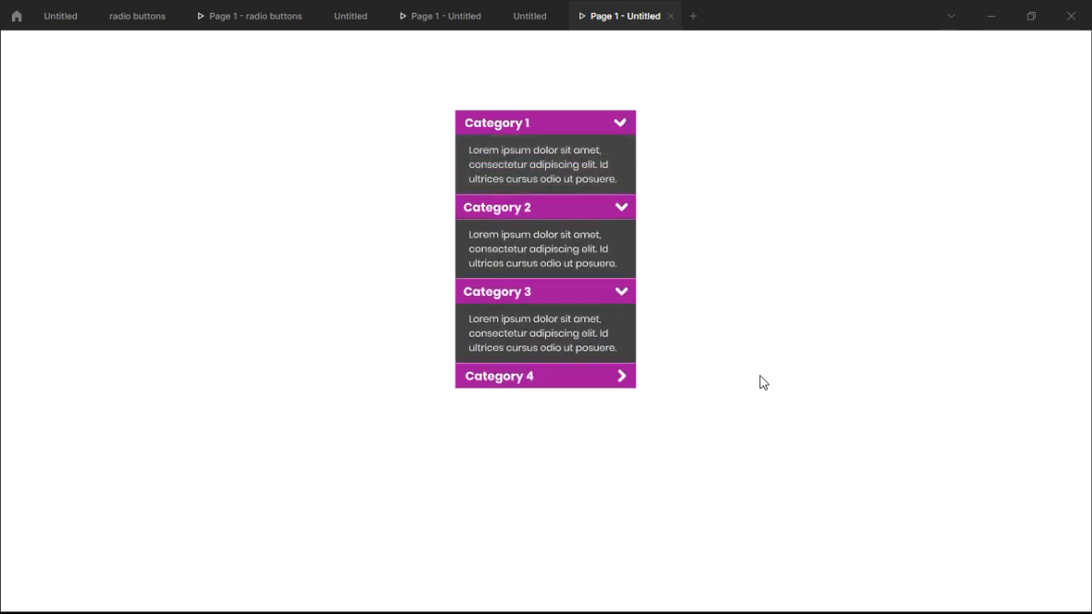
pyautogui.click(621, 377)
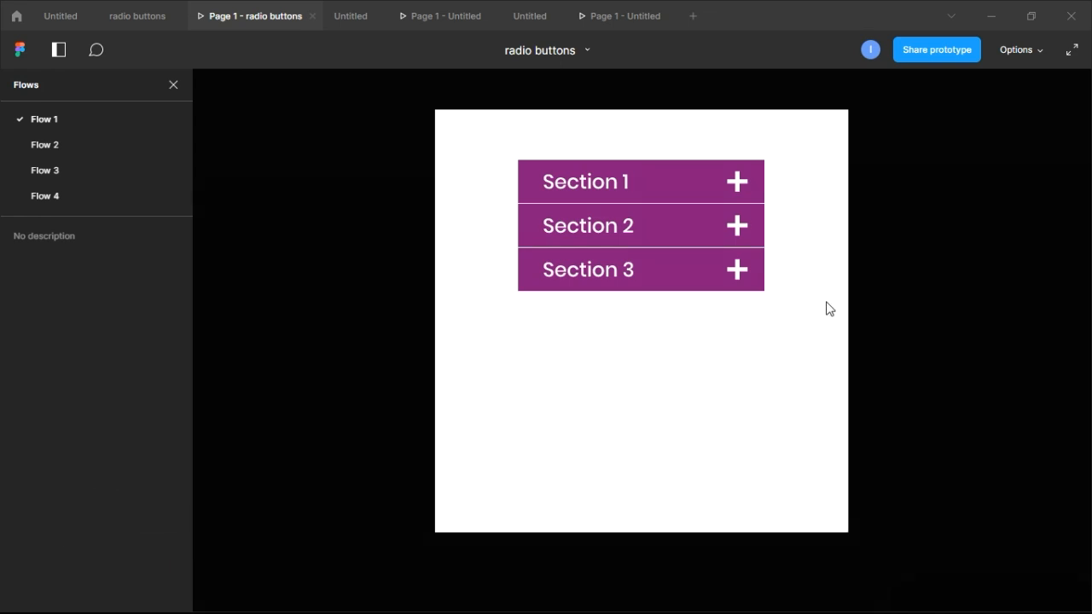
pyautogui.click(739, 229)
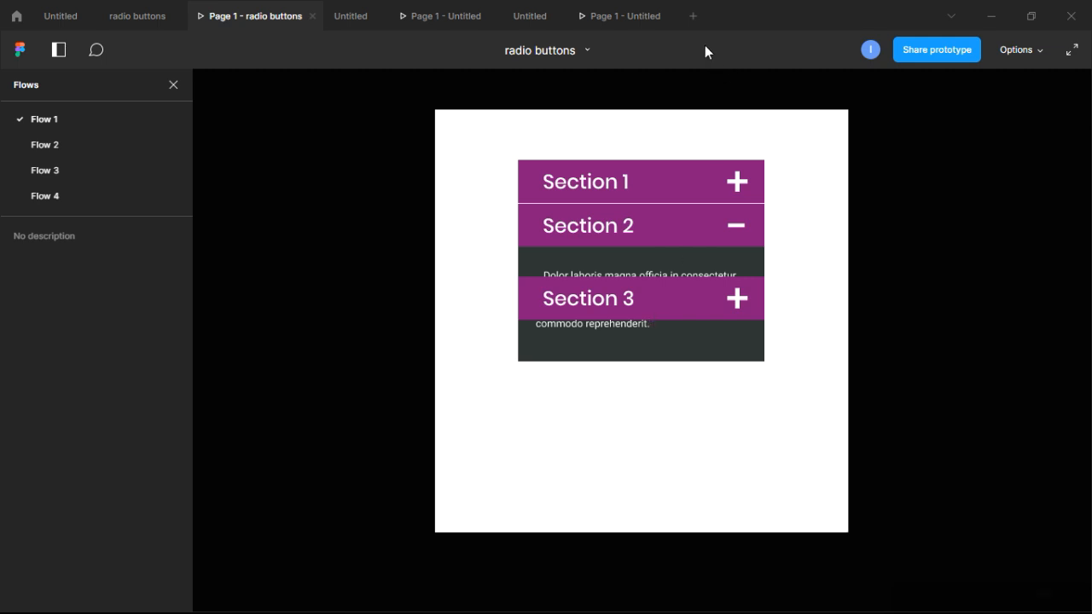
# - Create a new design file and name it Accordion Menu
pyautogui.click(694, 17)
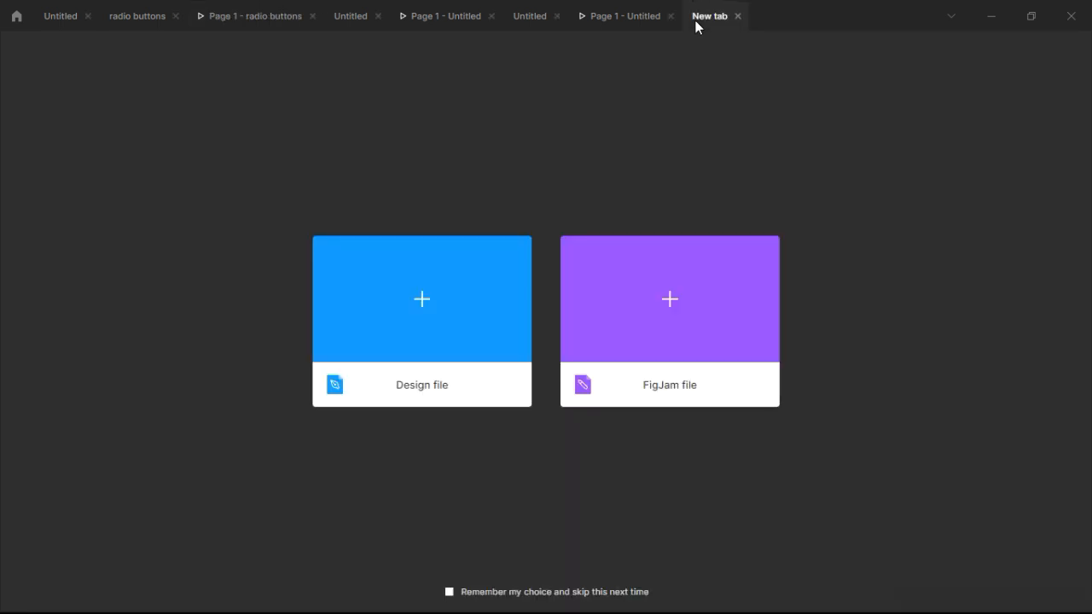
pyautogui.click(422, 305)
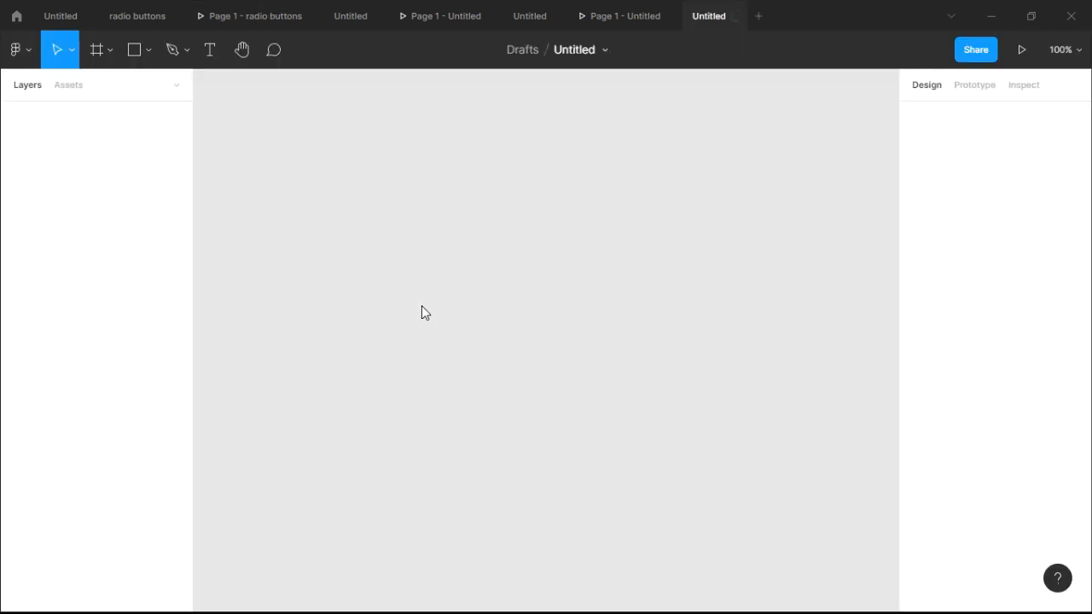
pyautogui.click(577, 52)
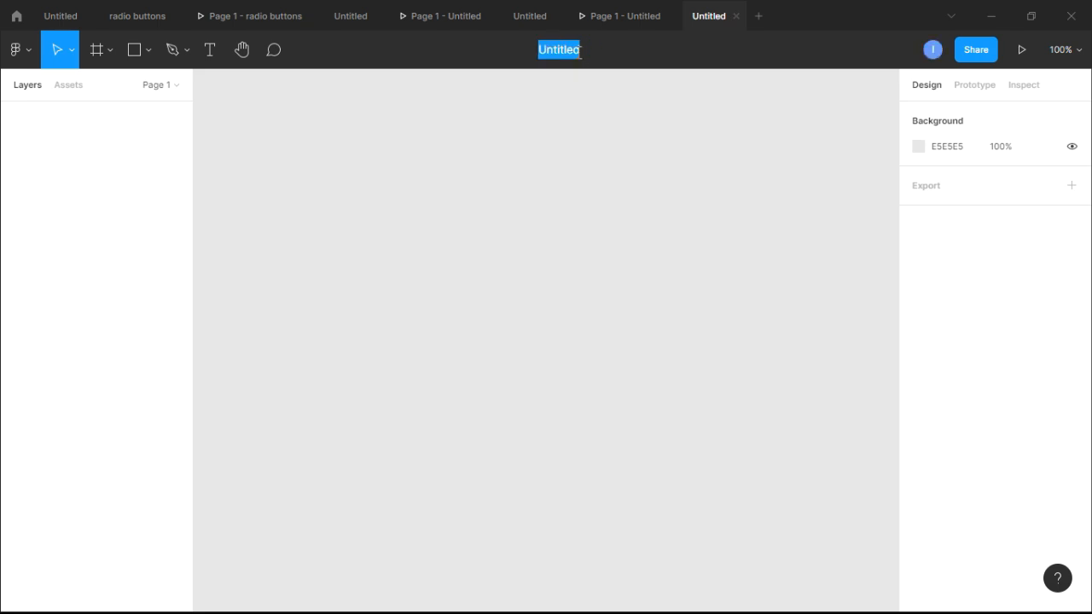
pyautogui.write('Accordion Menu')
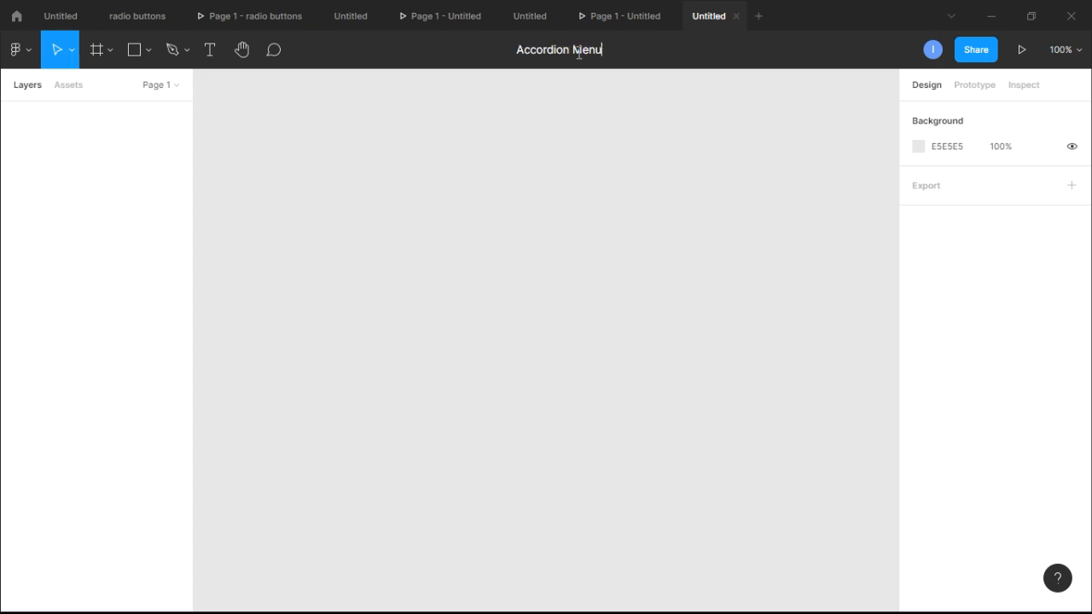
pyautogui.press('Return')
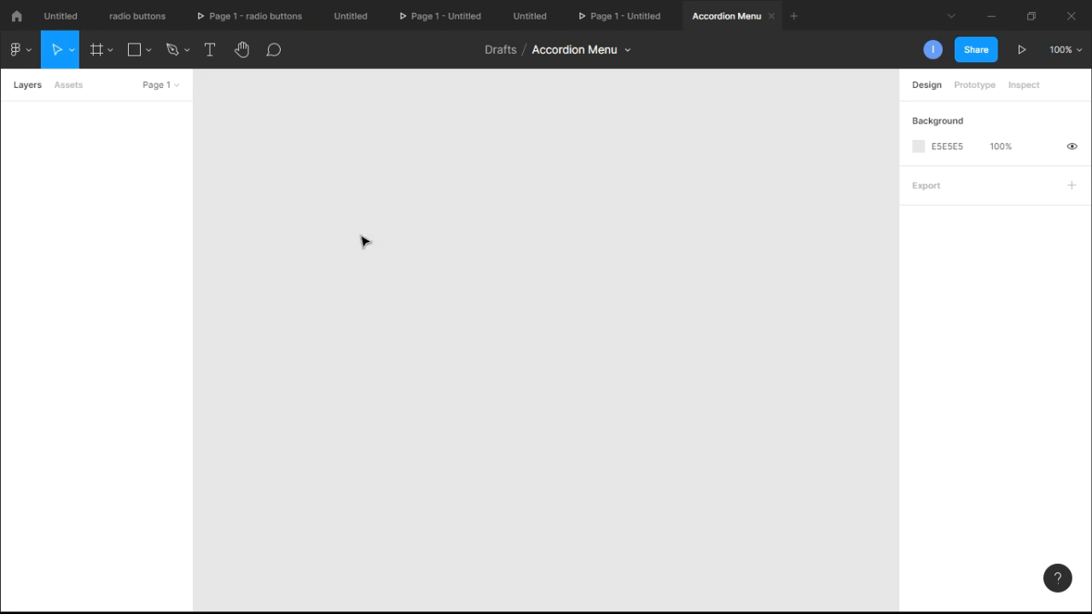
# - Add a text layer reading "Category 1" on the empty canvas
pyautogui.click(211, 53)
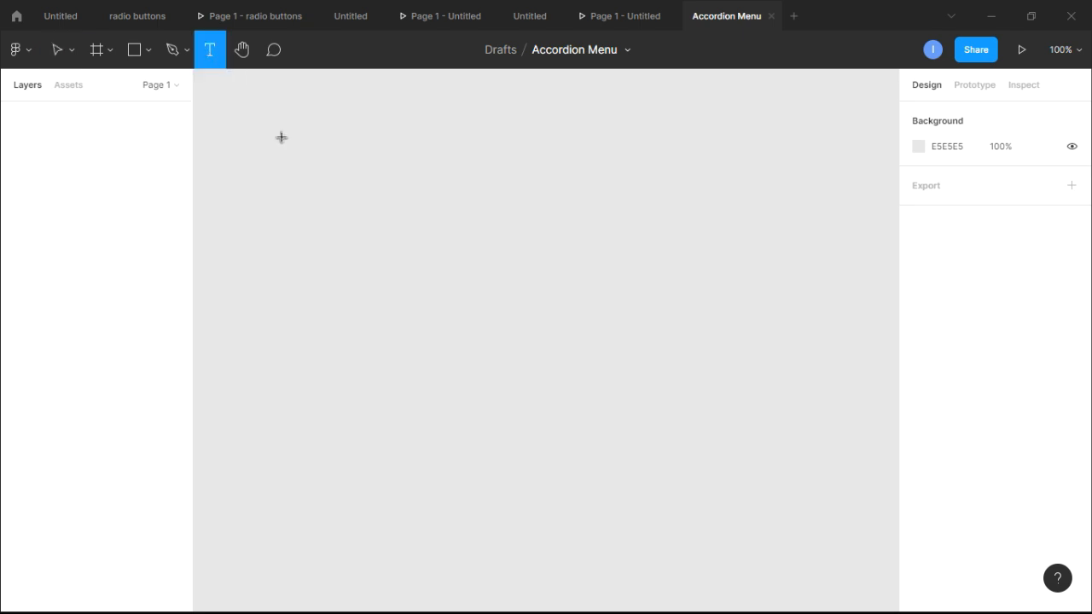
pyautogui.click(344, 237)
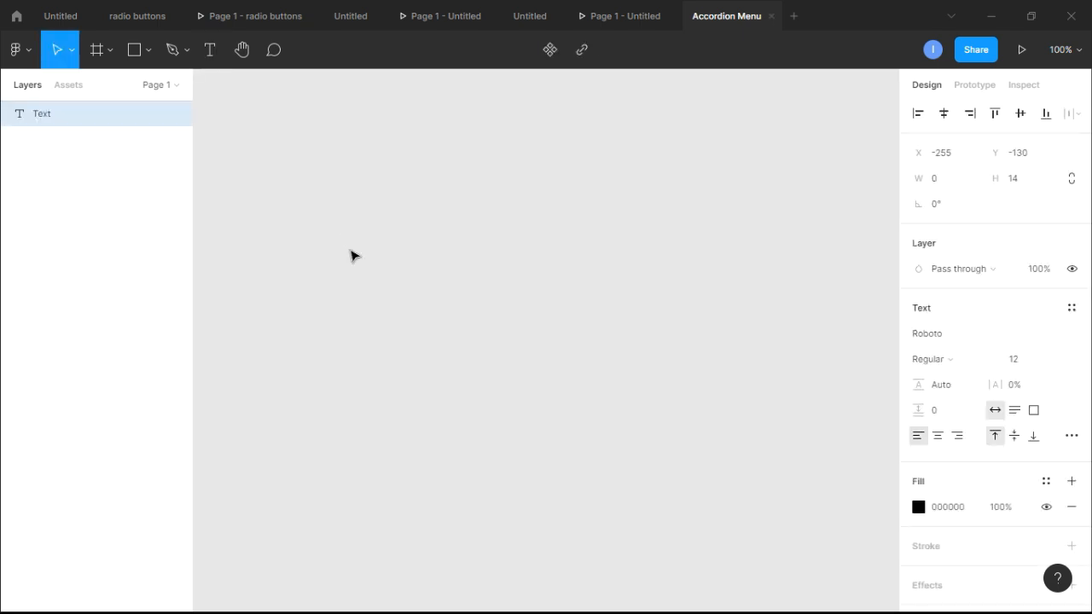
pyautogui.write('Category 1')
pyautogui.press('Escape')
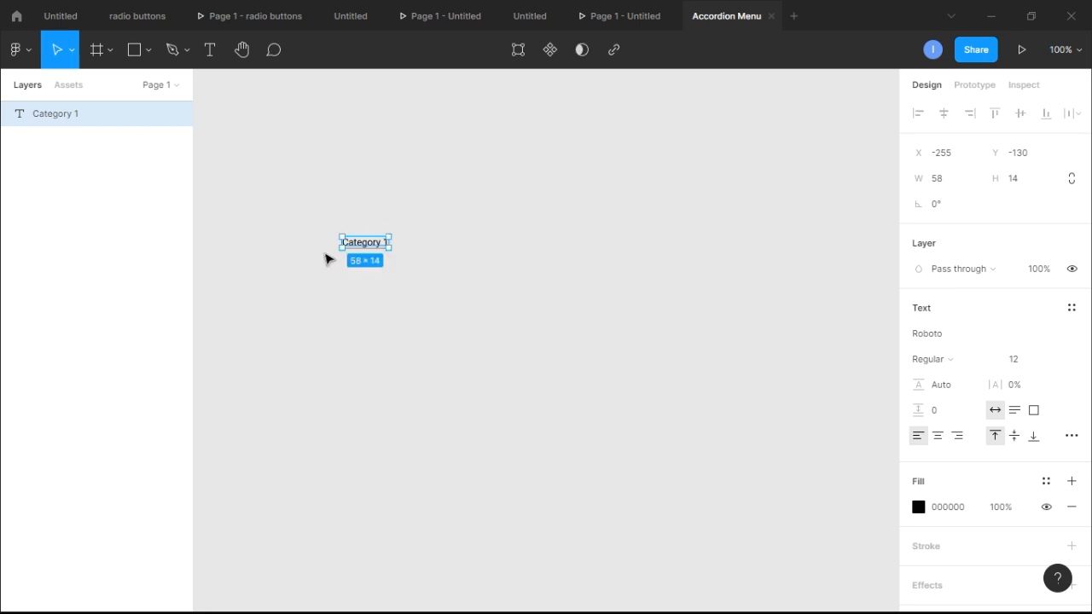
# - Set the Category 1 text to size 18 in Poppins Bold
pyautogui.click(1021, 363)
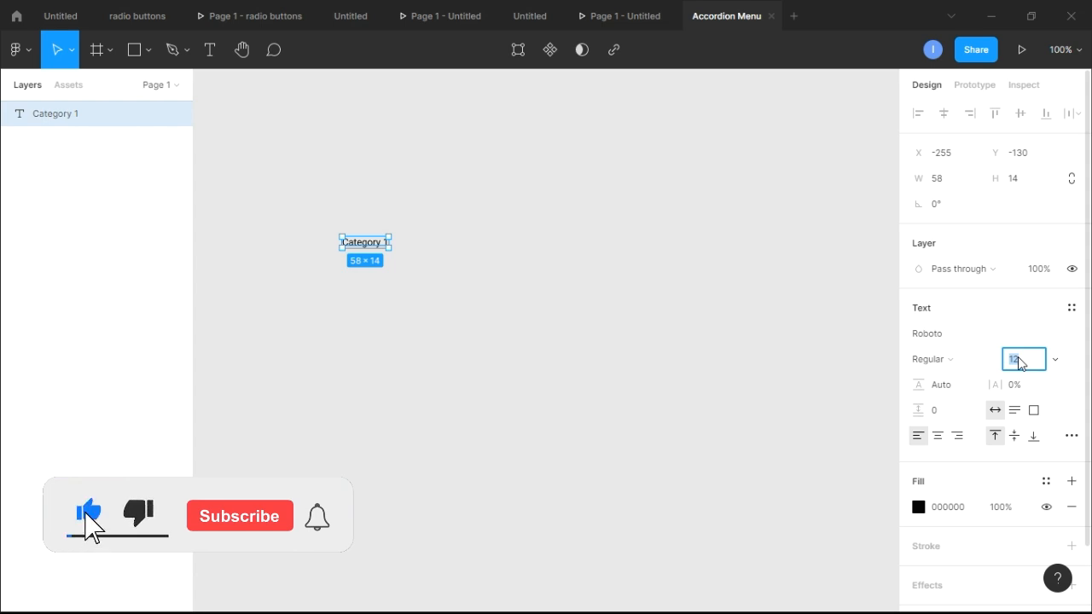
pyautogui.write('18')
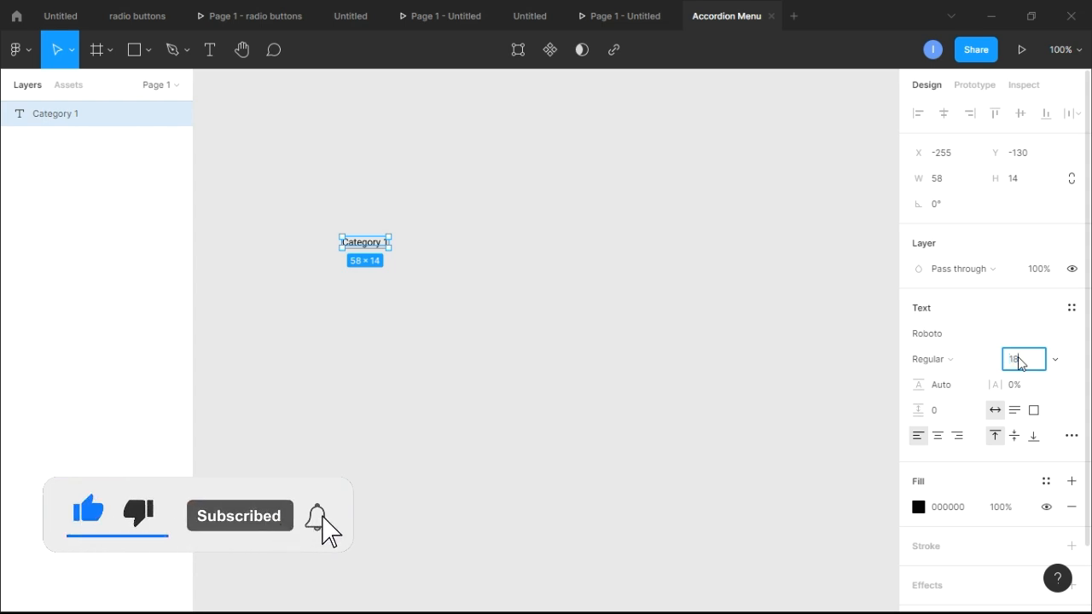
pyautogui.press('Return')
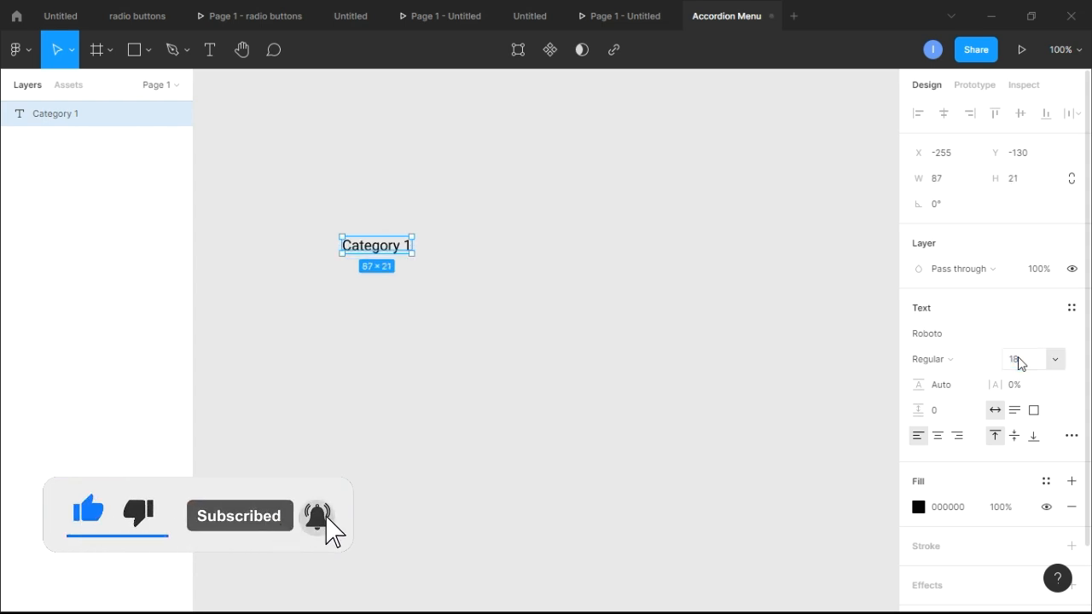
pyautogui.click(973, 334)
pyautogui.write('Poppins')
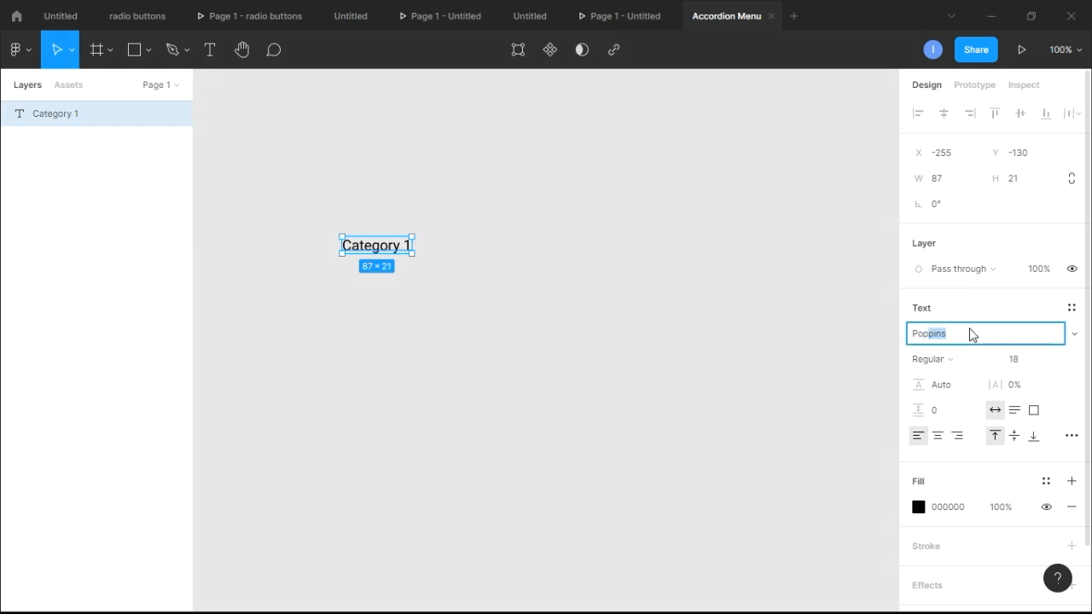
pyautogui.press('Return')
pyautogui.click(956, 362)
pyautogui.click(952, 365)
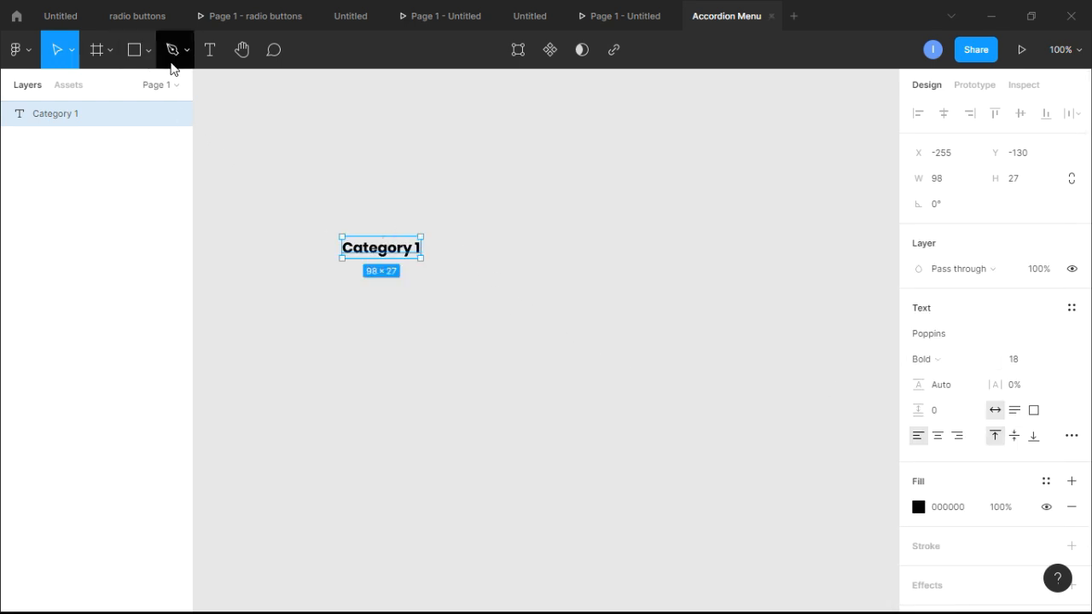
# - Change the fill of the Category 1 text to white (FFFFFF) and deselect it
pyautogui.click(918, 506)
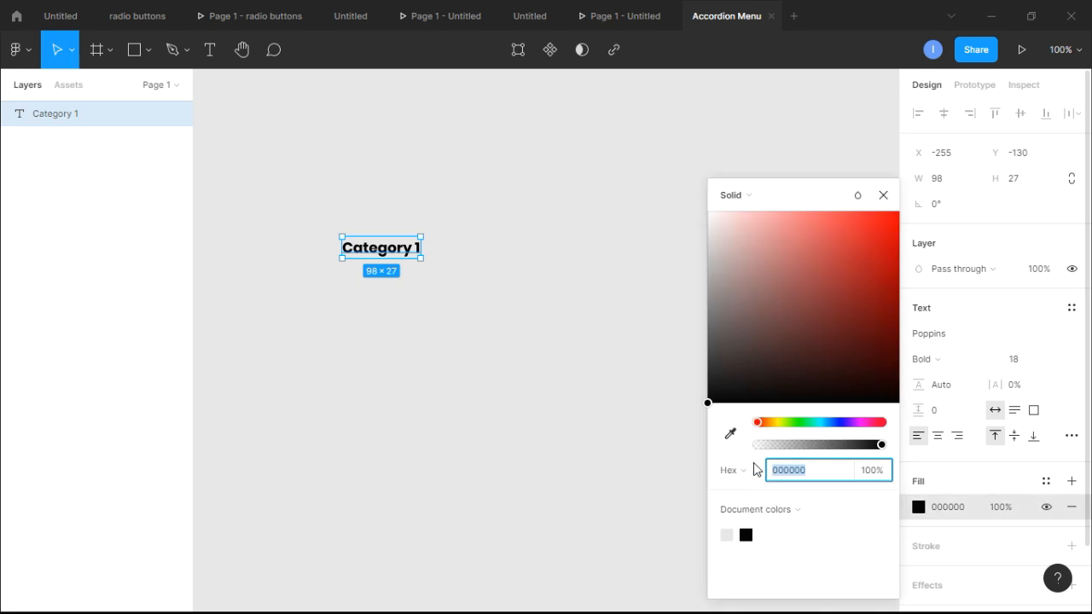
pyautogui.click(735, 286)
pyautogui.moveTo(736, 288); pyautogui.dragTo(674, 214)
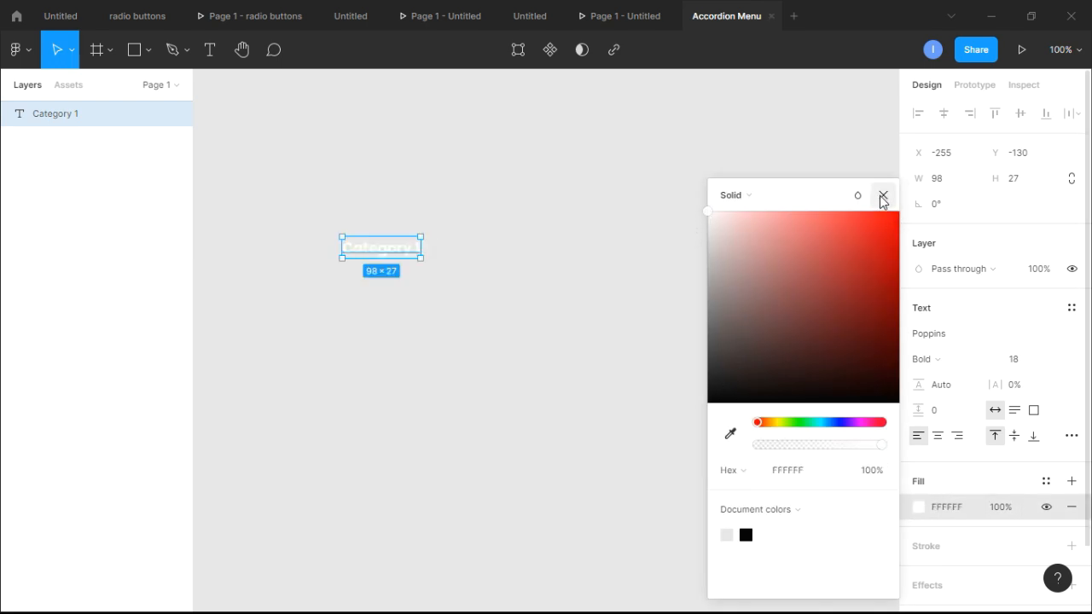
pyautogui.click(883, 196)
pyautogui.click(535, 302)
# - Insert the angle-right icon onto the canvas using the Font Awesome Icons plugin
pyautogui.rightClick(515, 302)
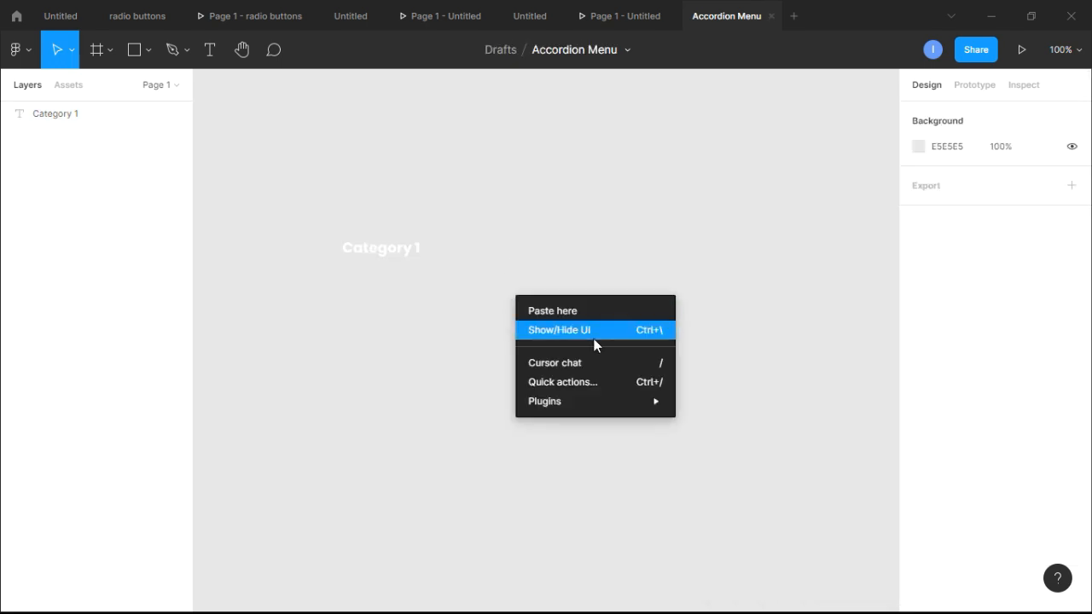
pyautogui.moveTo(610, 407)
pyautogui.moveTo(754, 291)
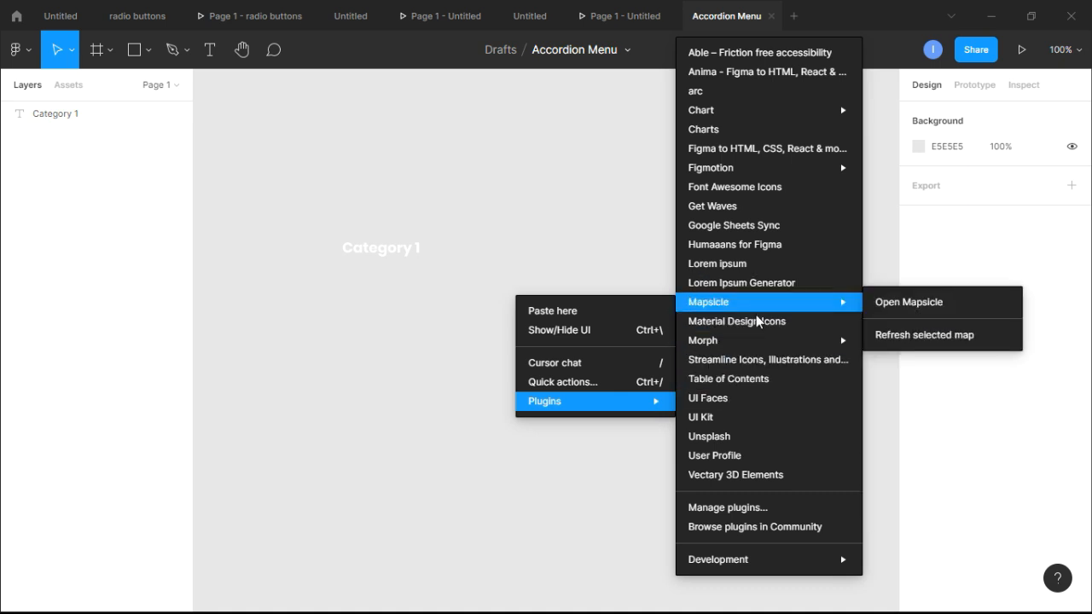
pyautogui.click(756, 190)
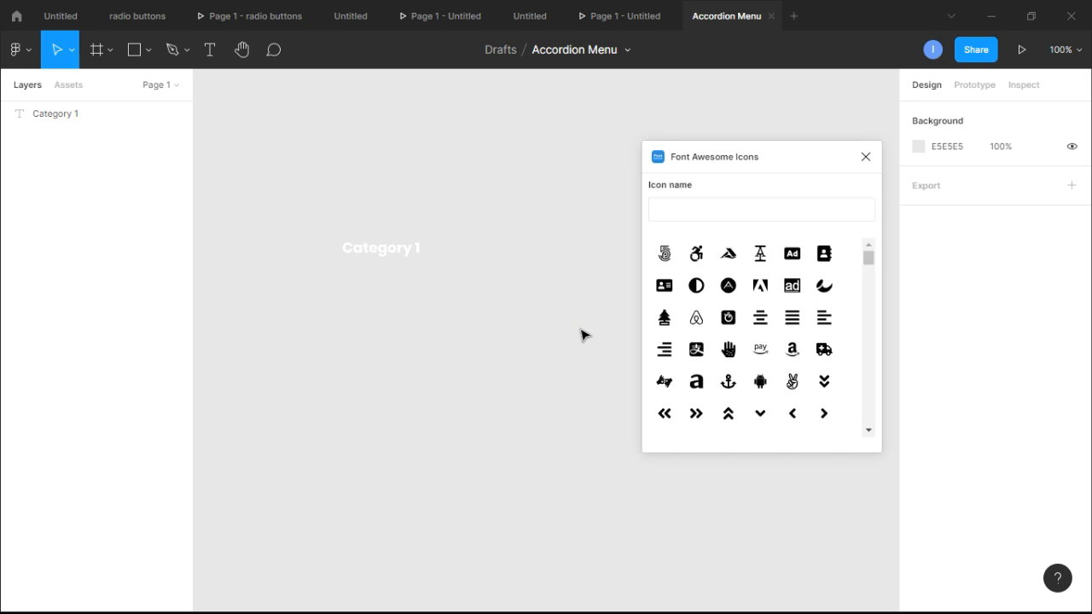
pyautogui.scroll(-2, 847, 362)
pyautogui.scroll(1, 848, 359)
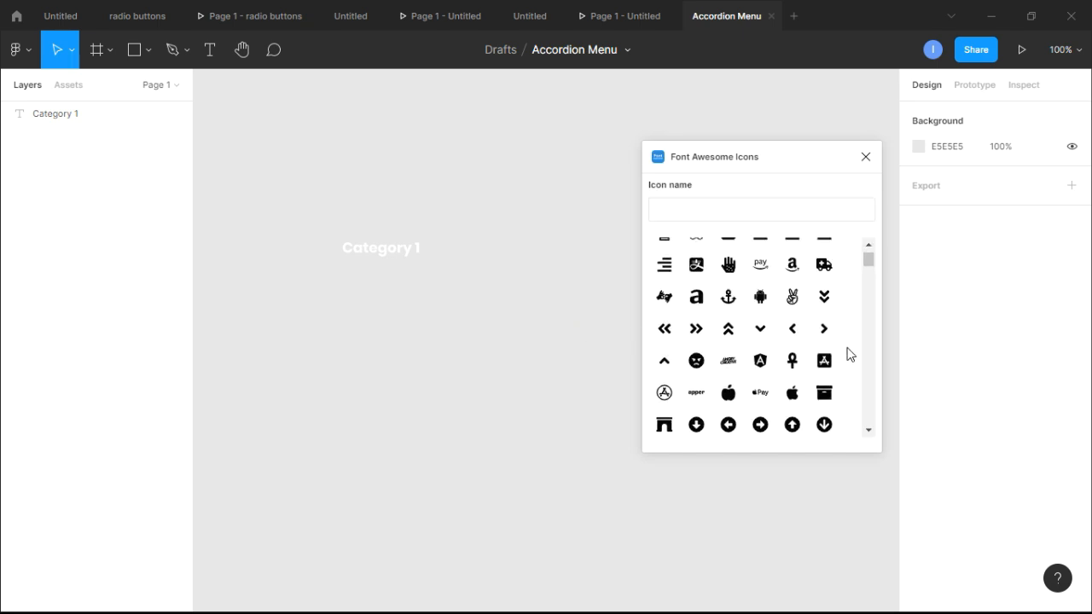
pyautogui.click(825, 335)
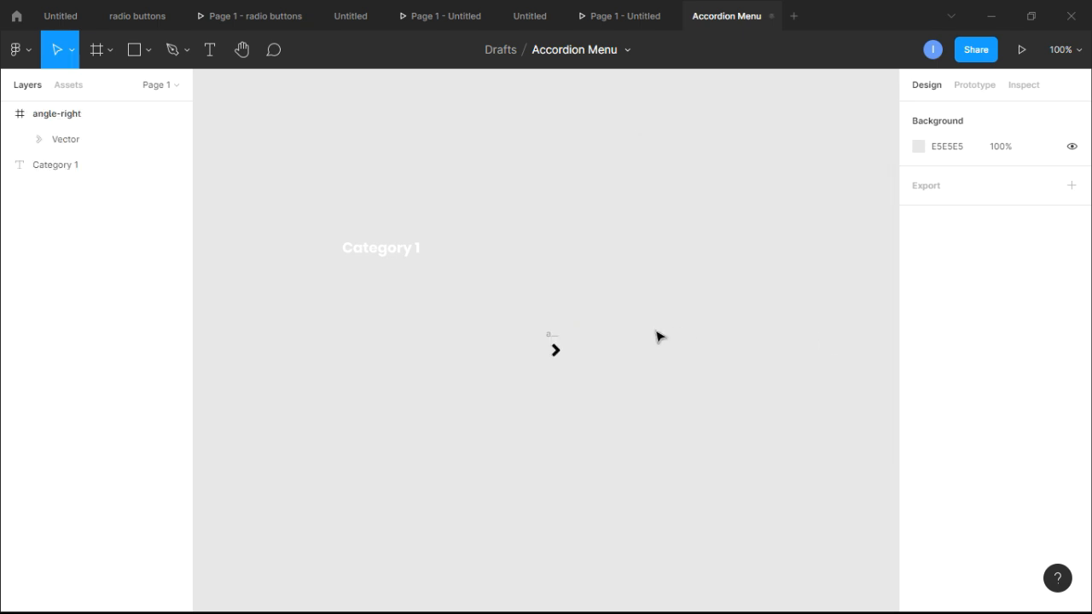
# - Take the chevron vector out of its angle-right frame and delete the empty frame
pyautogui.scroll(1, 572, 379)
pyautogui.scroll(5, 572, 380)
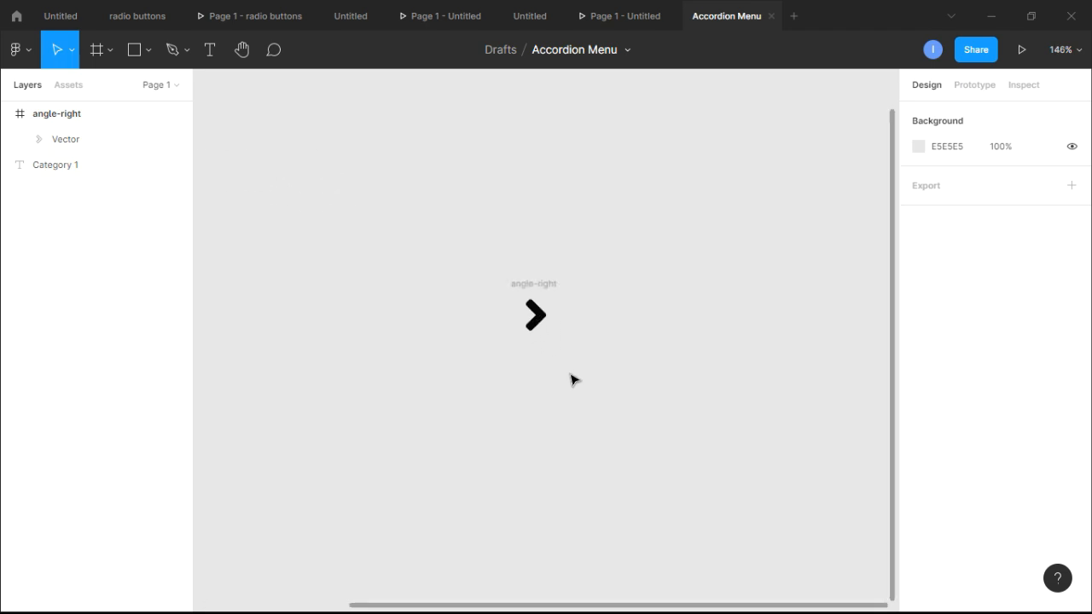
pyautogui.click(555, 283)
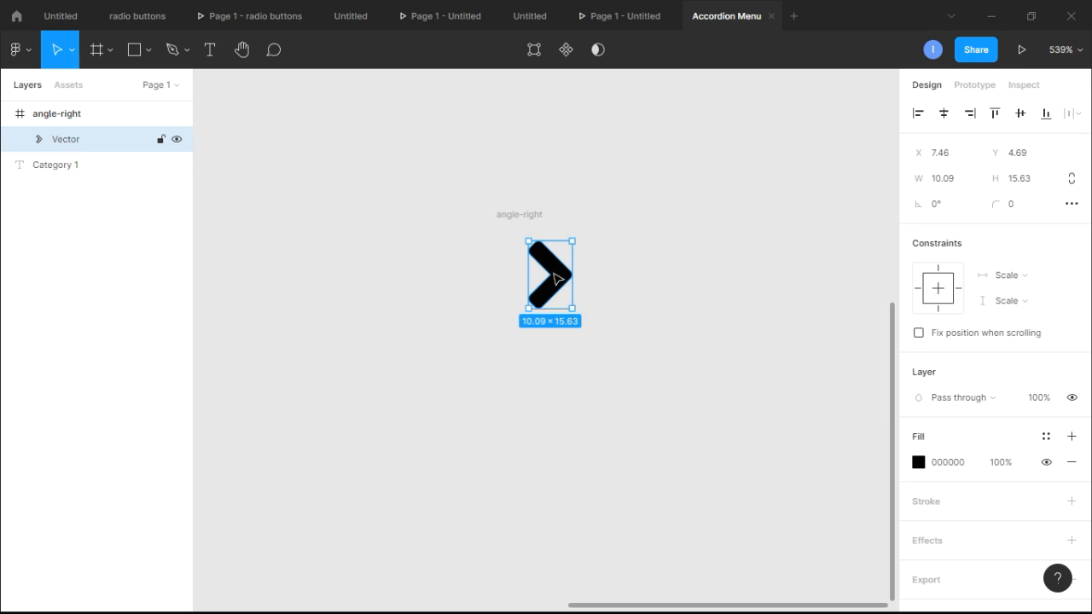
pyautogui.moveTo(559, 279); pyautogui.dragTo(721, 270)
pyautogui.click(526, 233)
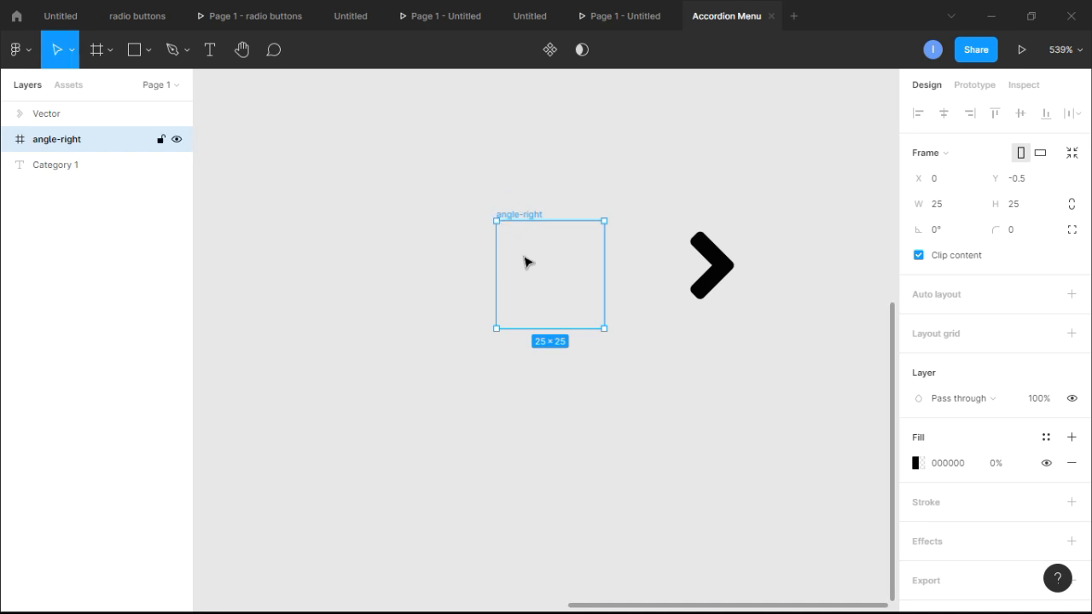
pyautogui.press('Delete')
# - Move the chevron vector close to the Category 1 text, at about X -74, Y -83
pyautogui.moveTo(715, 264); pyautogui.dragTo(443, 195)
pyautogui.scroll(-5, 482, 237)
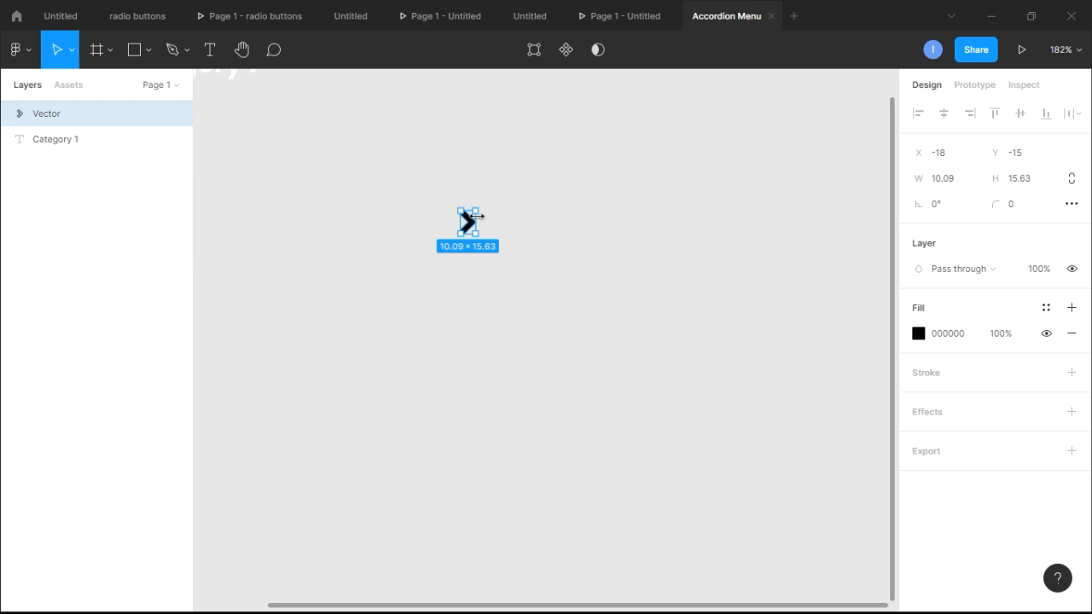
pyautogui.moveTo(470, 220); pyautogui.dragTo(386, 121)
pyautogui.scroll(4, 243, 237)
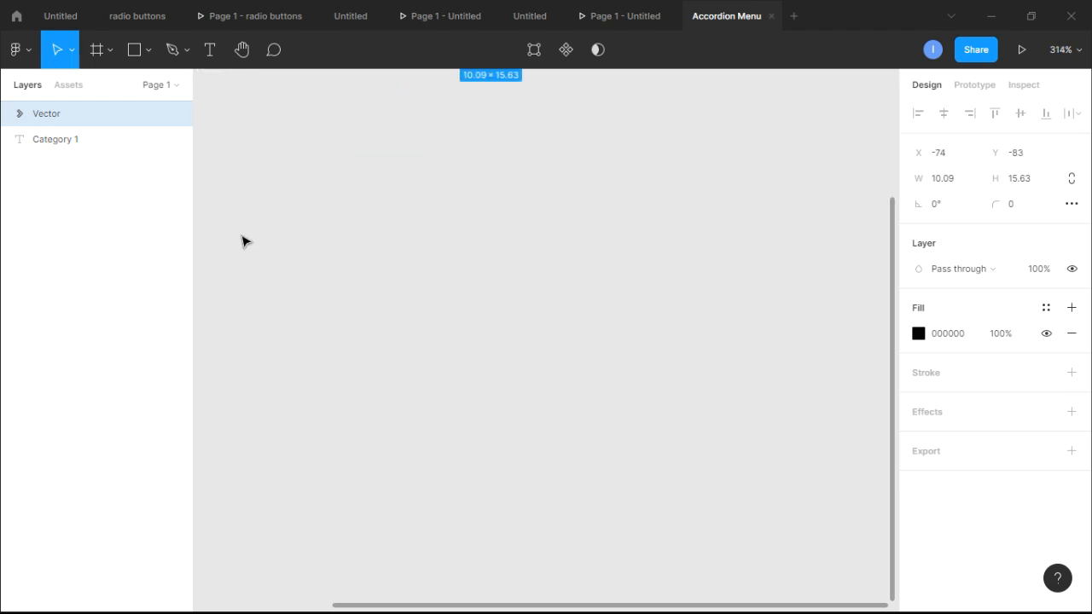
pyautogui.scroll(-5, 245, 239)
pyautogui.scroll(2, 248, 238)
pyautogui.hscroll(2, 249, 233)
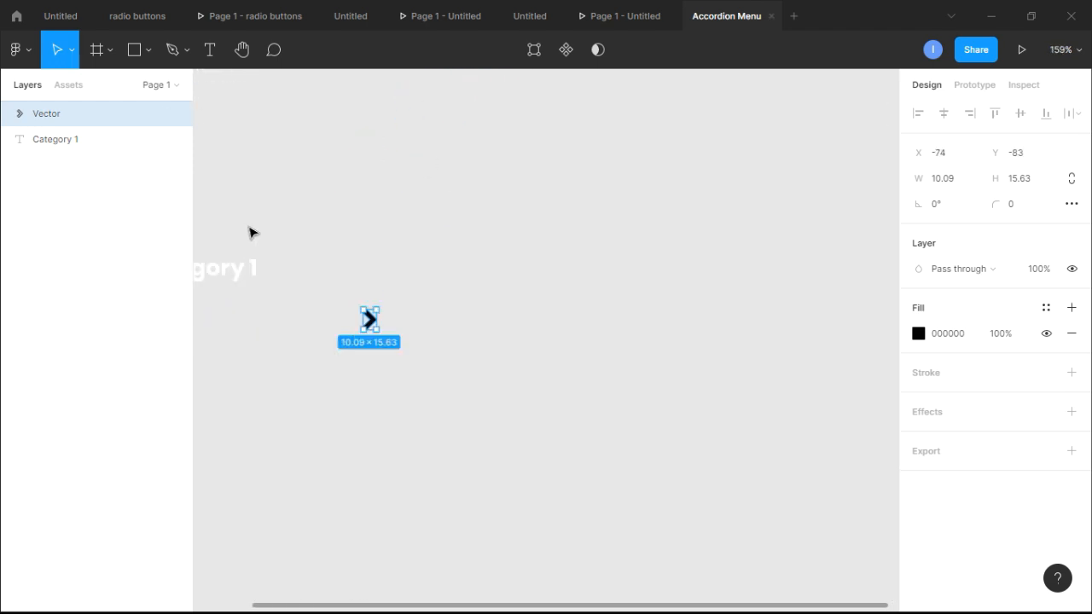
# - Move the chevron vector beside the Category 1 text at about X -84, Y -125, and change its fill to white (FFFFFF)
pyautogui.hscroll(-5, 256, 237)
pyautogui.moveTo(527, 318); pyautogui.dragTo(514, 265)
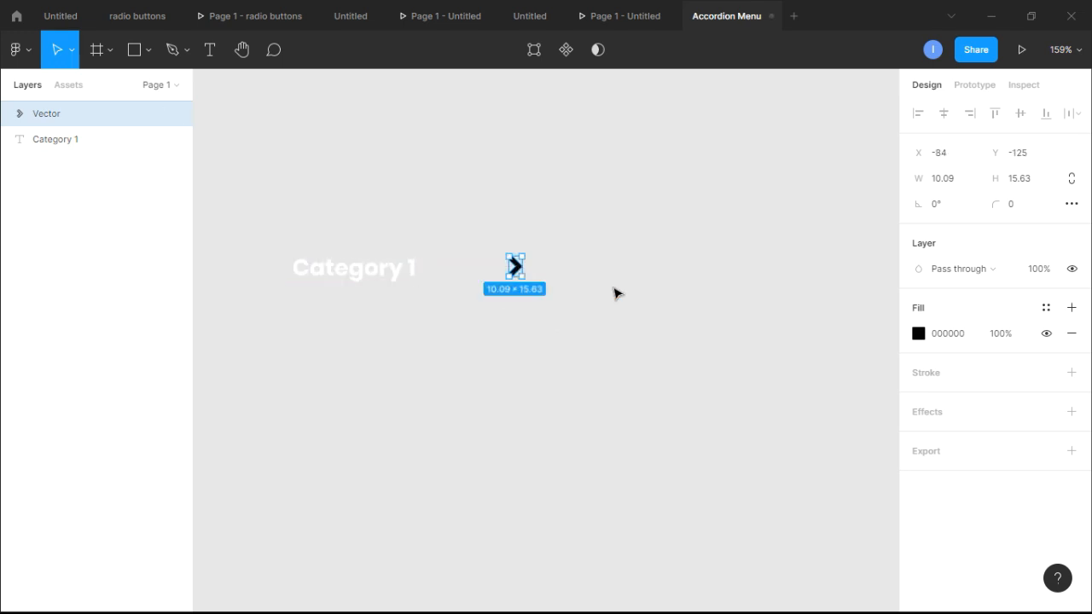
pyautogui.click(918, 334)
pyautogui.moveTo(751, 256); pyautogui.dragTo(688, 215)
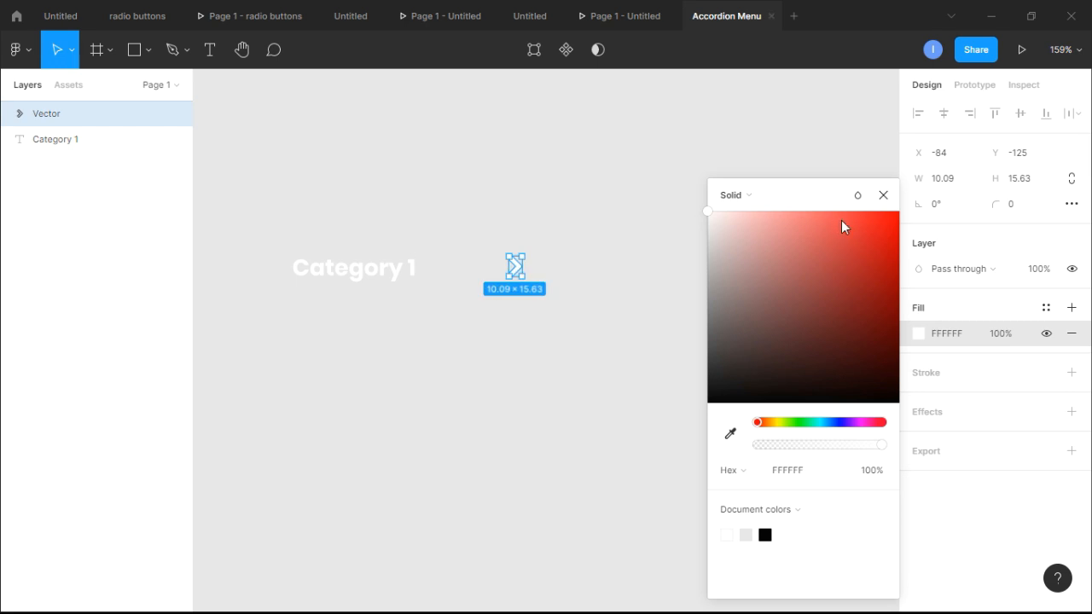
pyautogui.click(883, 196)
pyautogui.click(653, 344)
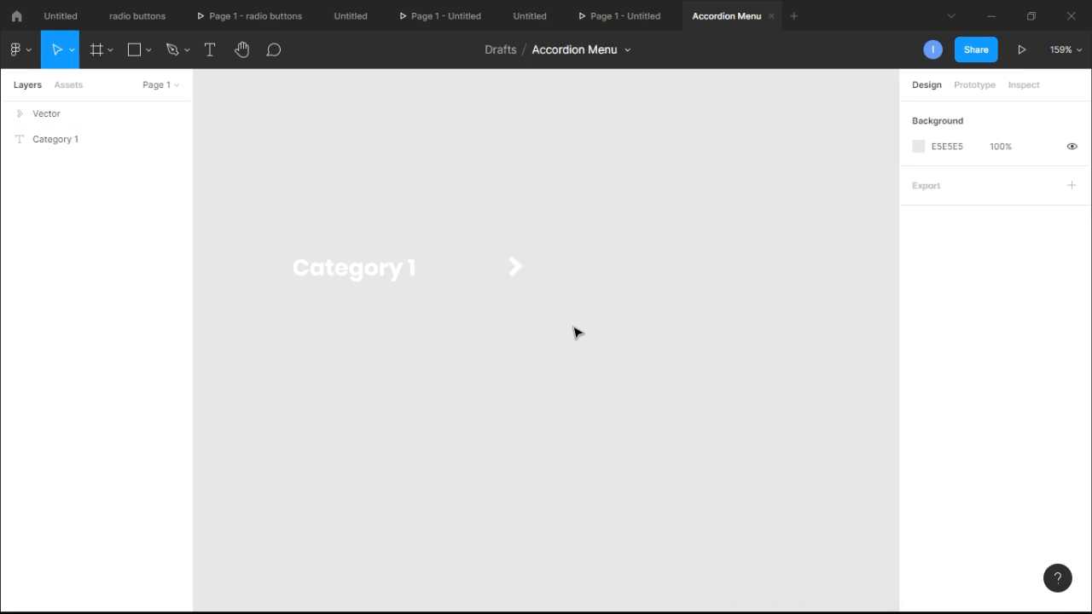
# - Combine the Category 1 text and the chevron into one horizontal auto layout frame
pyautogui.moveTo(563, 318); pyautogui.dragTo(310, 227)
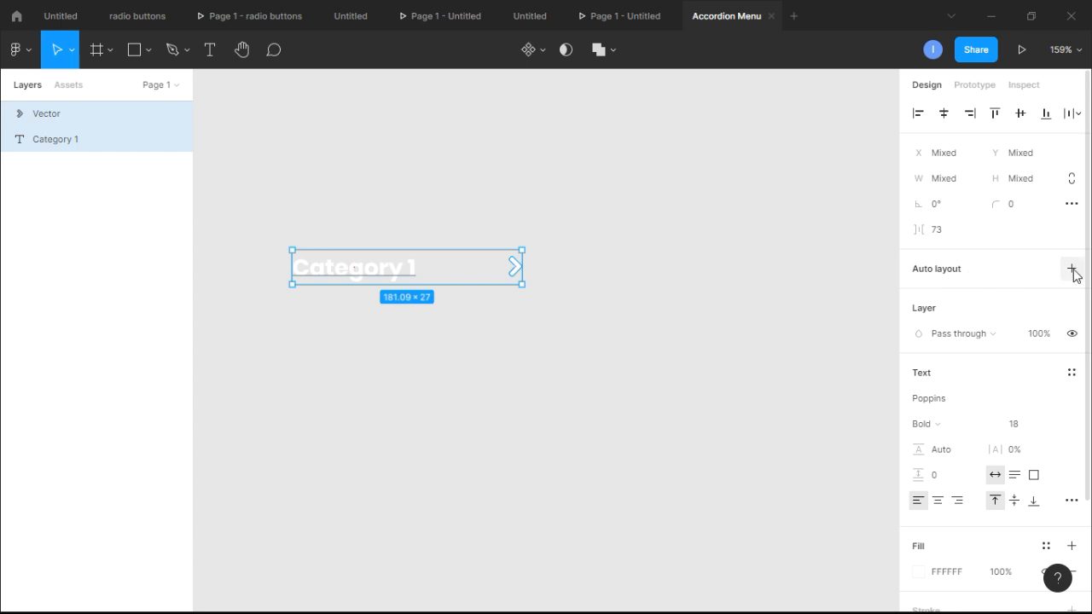
pyautogui.rightClick(495, 266)
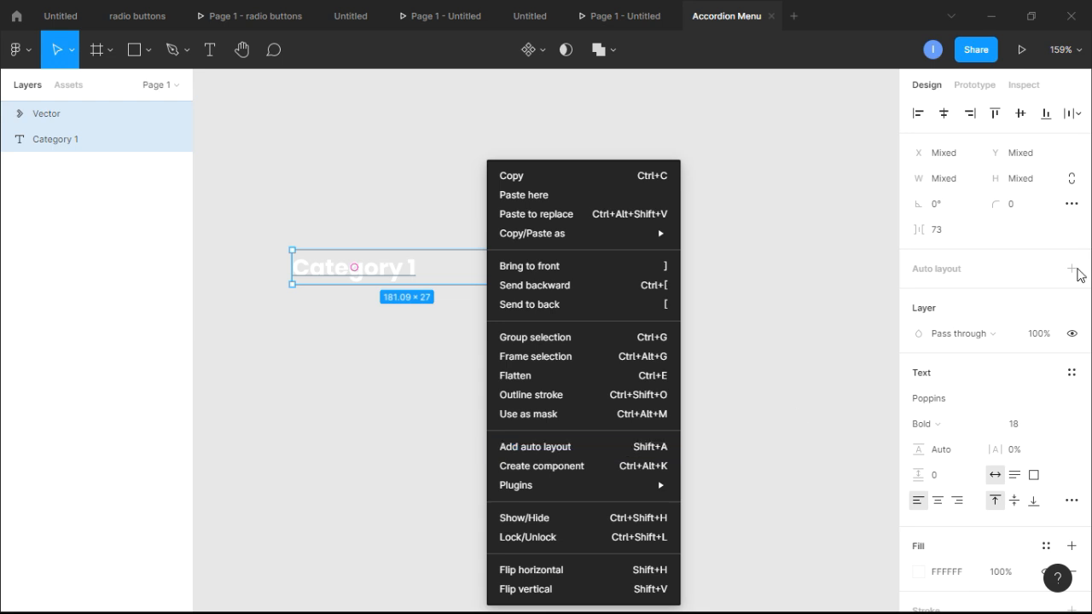
pyautogui.click(1033, 273)
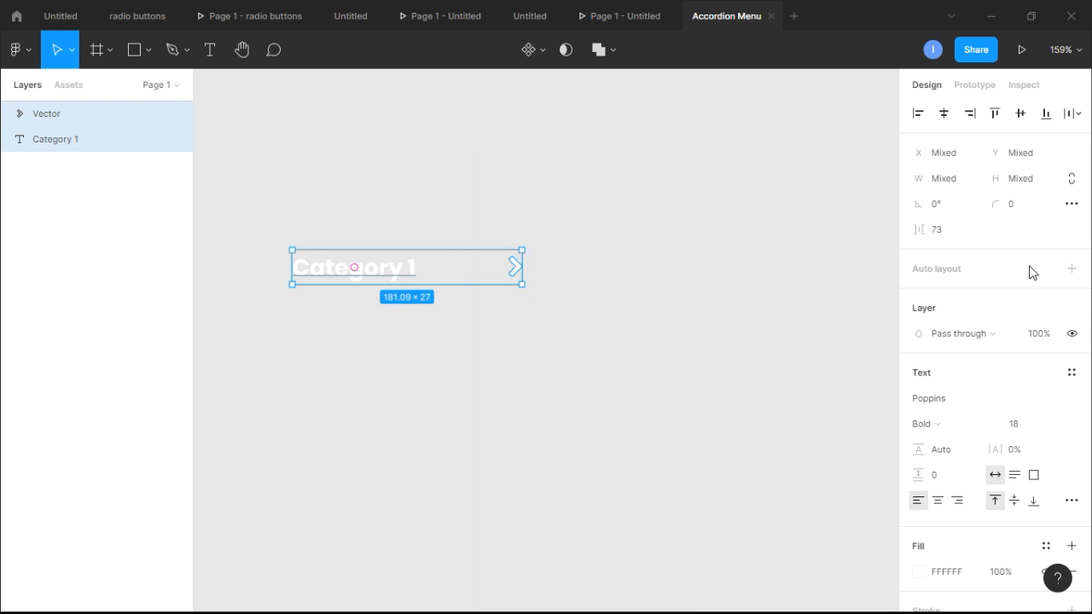
pyautogui.click(1073, 272)
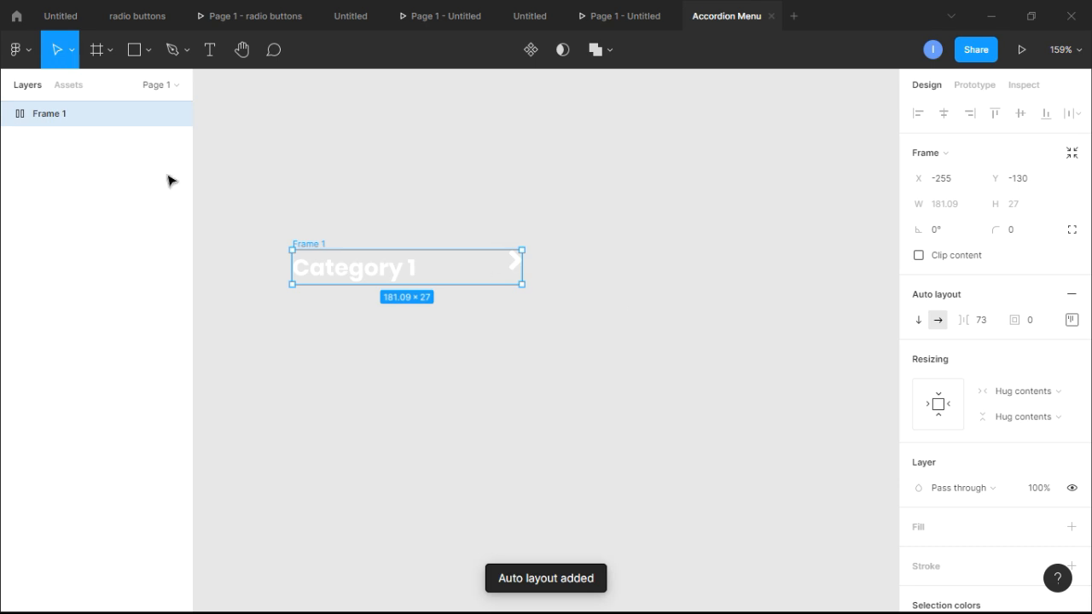
# - Rename the new auto layout frame as Heading and deselect it
pyautogui.doubleClick(55, 116)
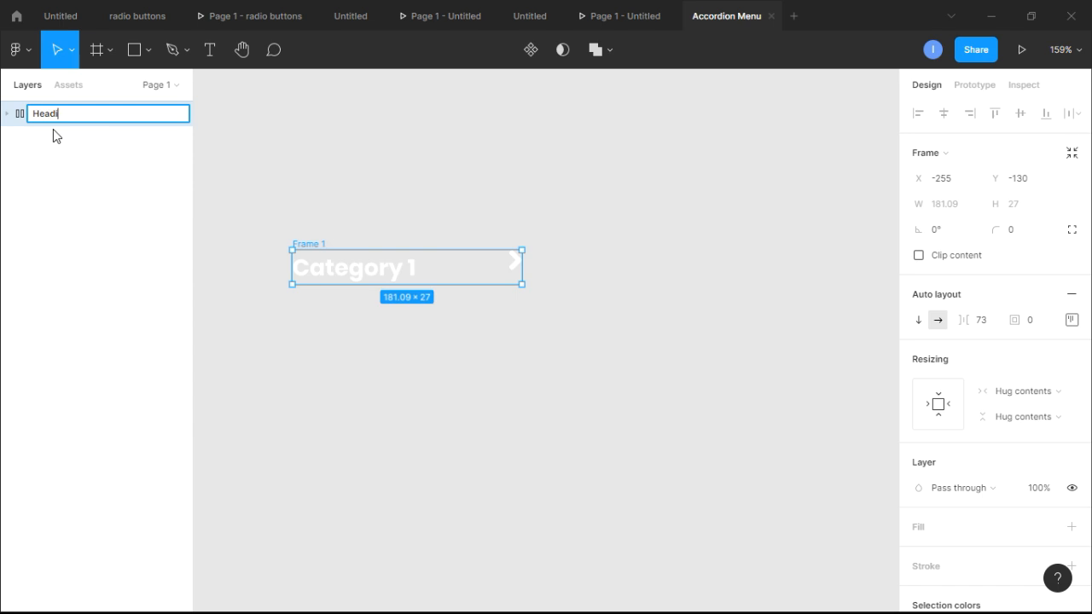
pyautogui.write('Heading 1')
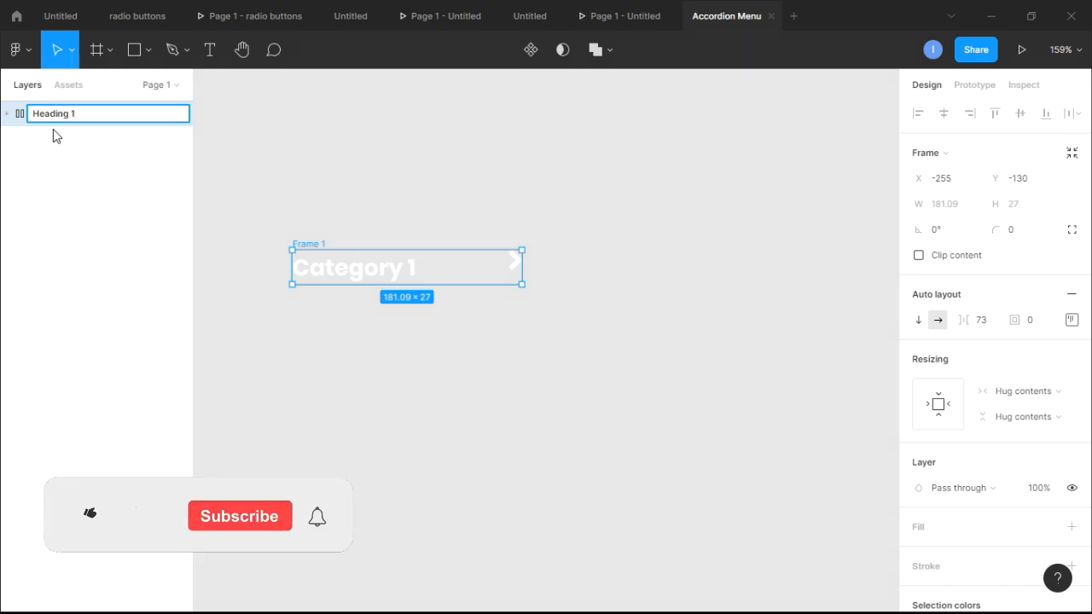
pyautogui.press('BackSpace')
pyautogui.press('BackSpace')
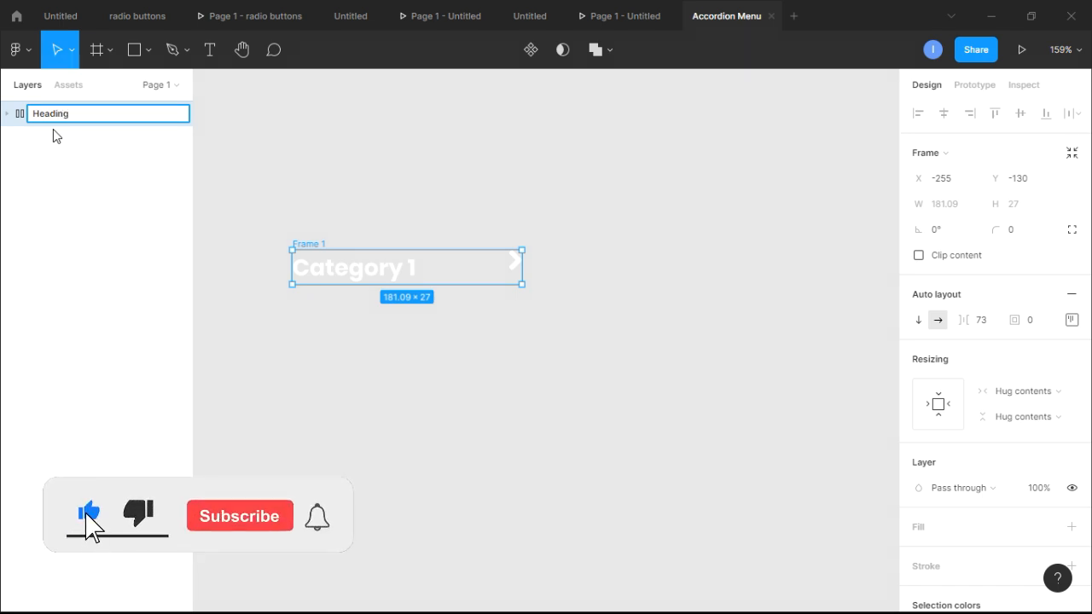
pyautogui.press('Return')
pyautogui.click(432, 142)
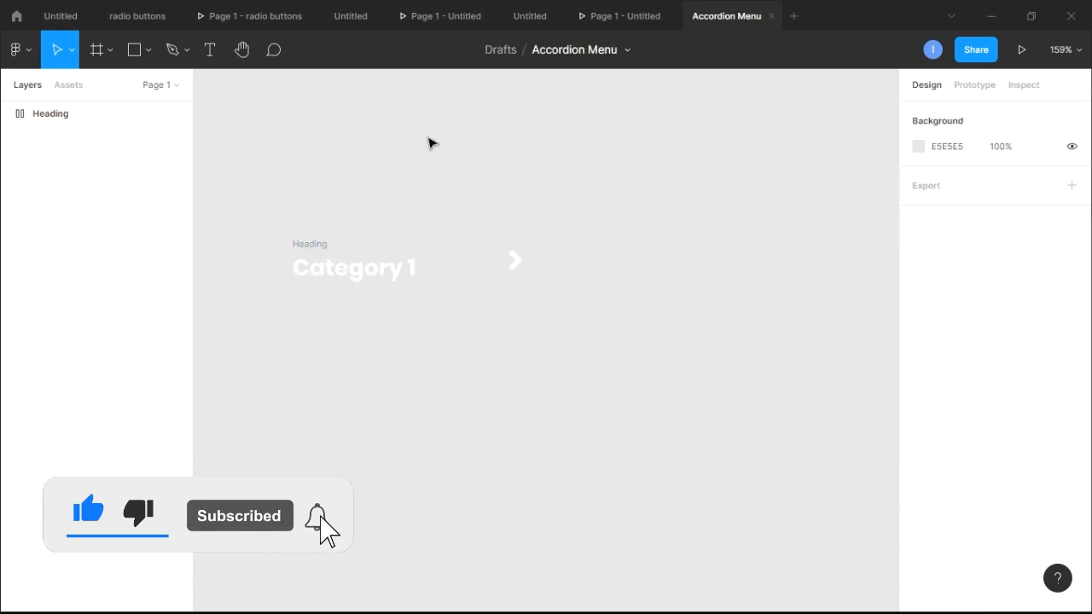
# - Set the Heading frame's auto layout alignment to center, keeping the Packed distribution
pyautogui.click(72, 118)
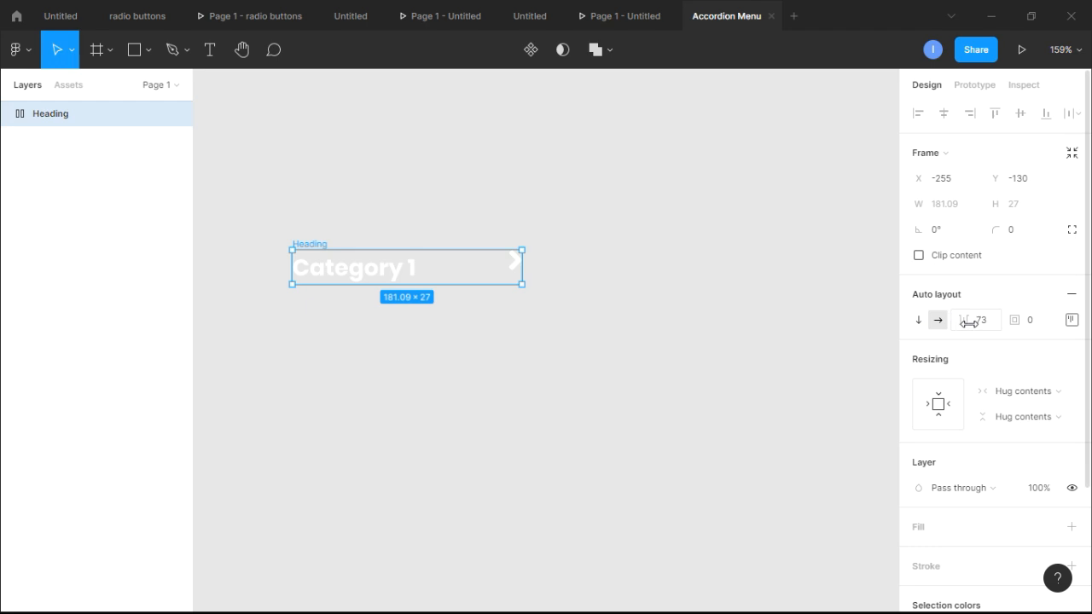
pyautogui.click(1072, 320)
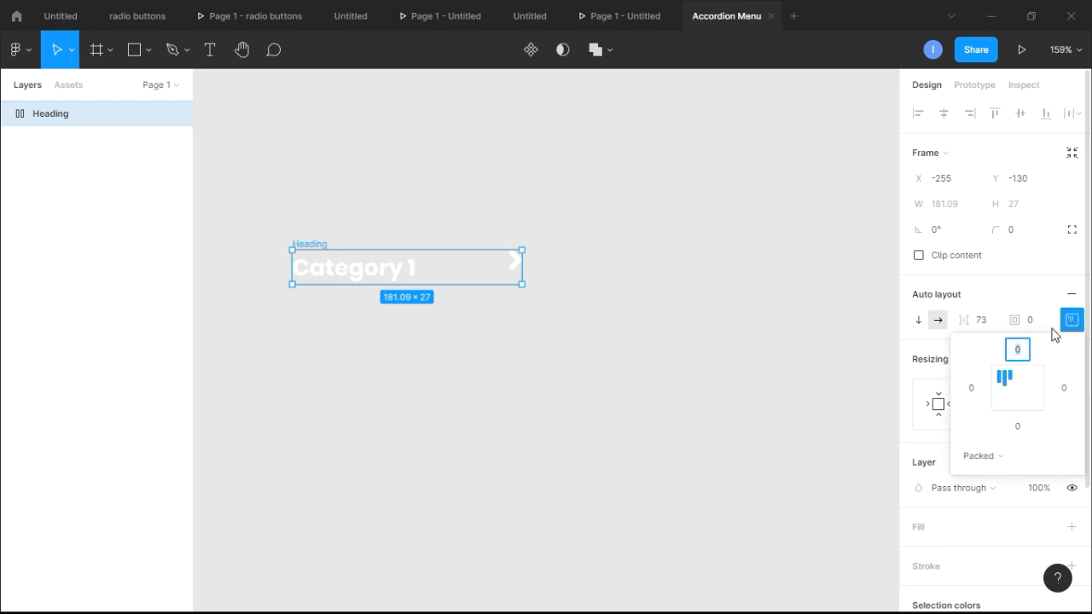
pyautogui.click(1017, 392)
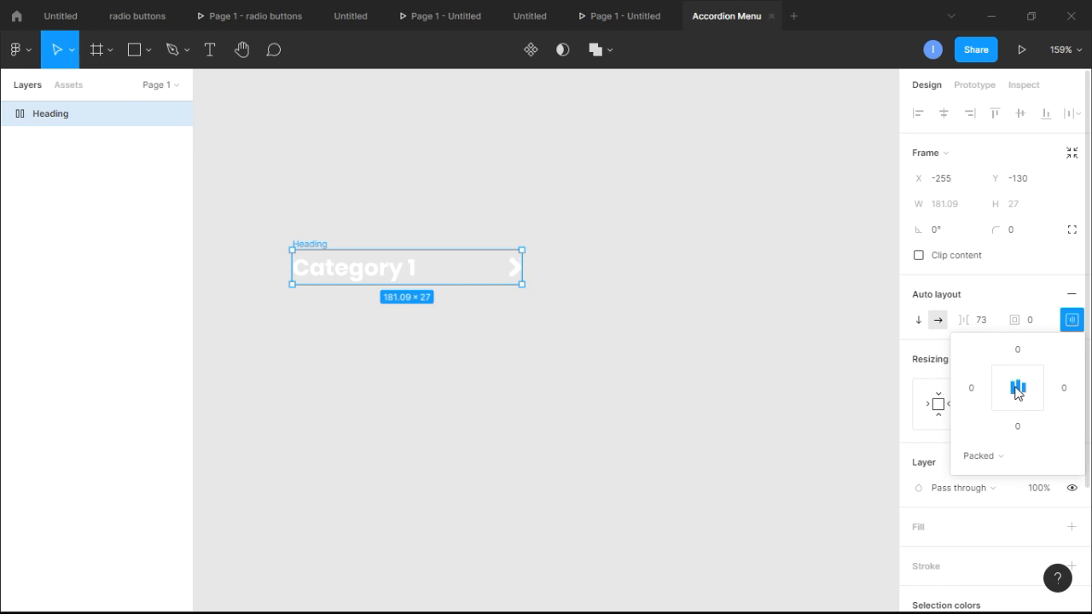
pyautogui.click(598, 305)
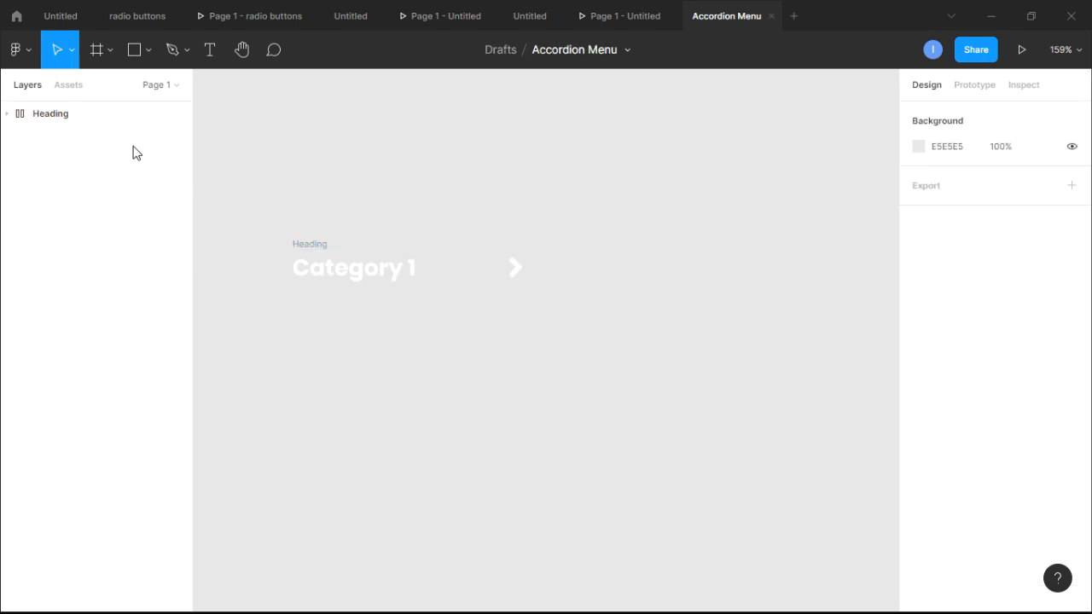
# - Add a solid purple fill (9C13B2) to the Heading frame
pyautogui.click(76, 122)
pyautogui.scroll(-5, 948, 384)
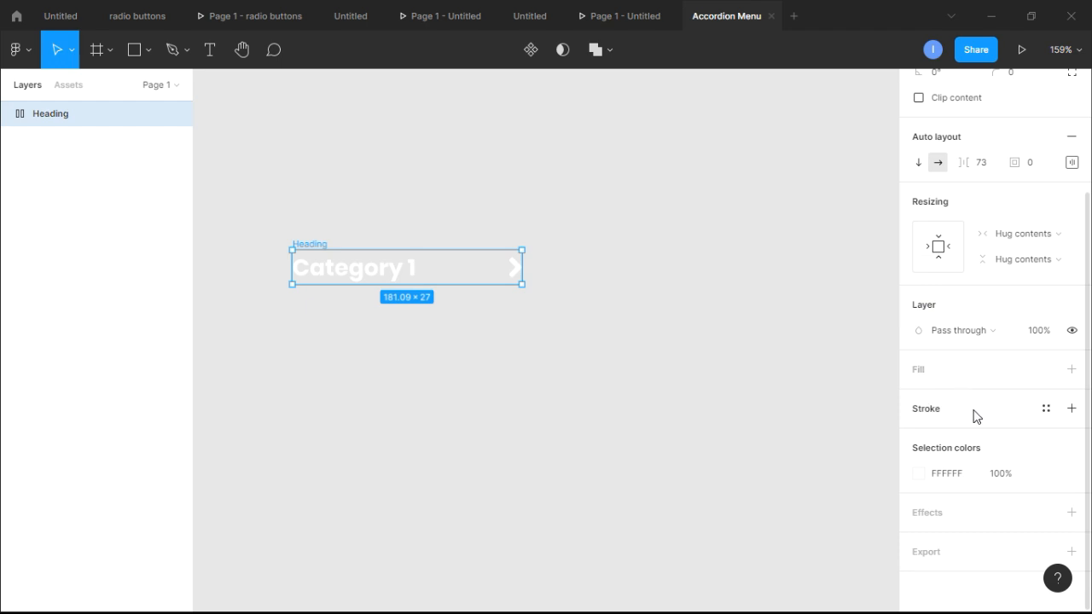
pyautogui.click(1072, 370)
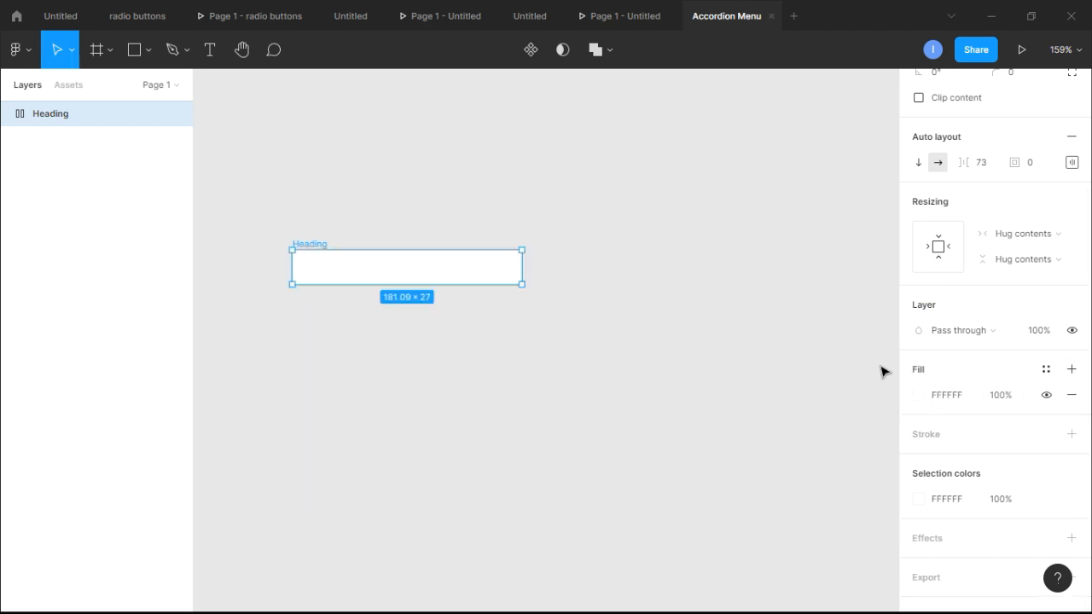
pyautogui.click(918, 395)
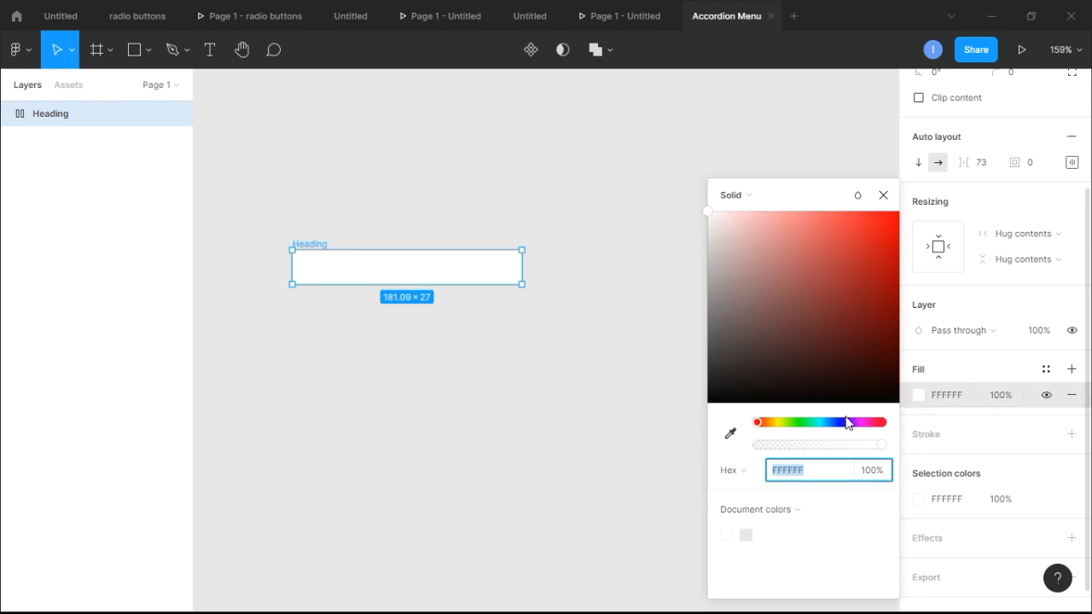
pyautogui.click(858, 423)
pyautogui.moveTo(792, 312); pyautogui.dragTo(879, 274)
pyautogui.click(746, 148)
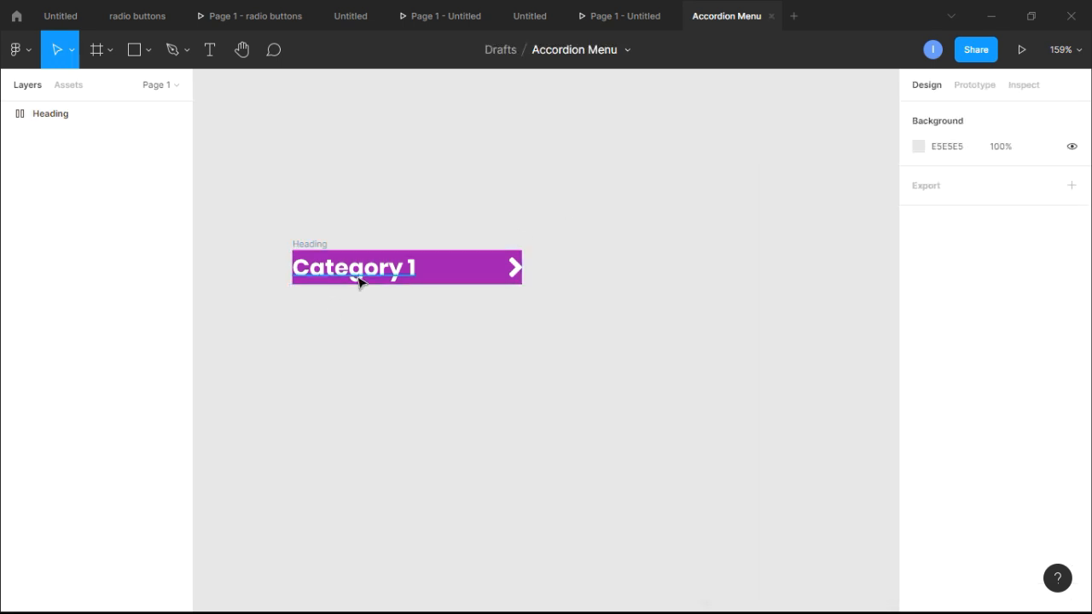
# - Widen the Heading frame on both sides to a width of about 255
pyautogui.click(44, 111)
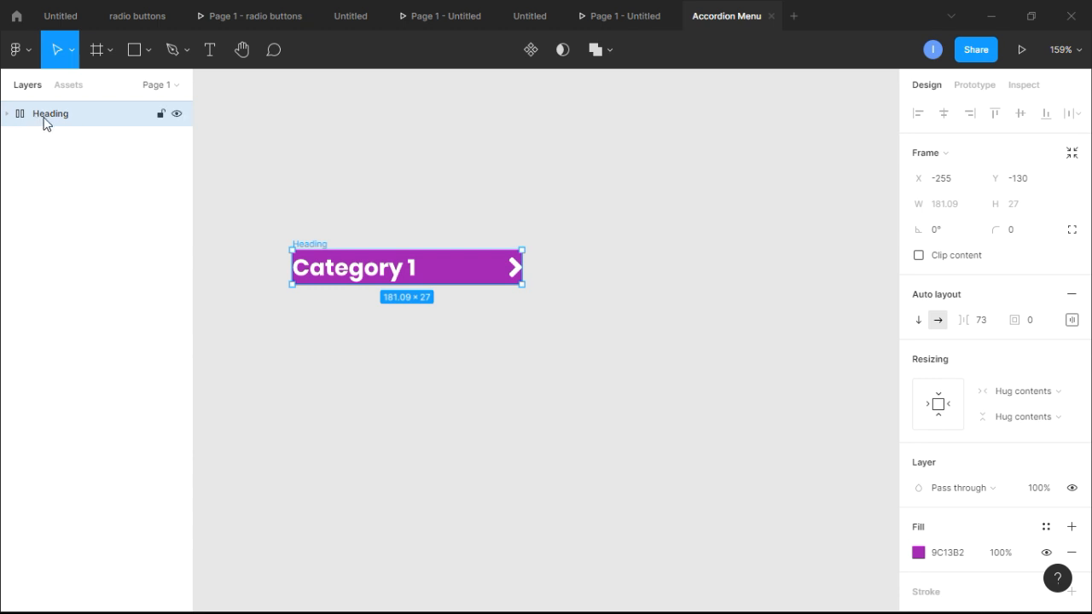
pyautogui.moveTo(292, 267); pyautogui.dragTo(255, 267)
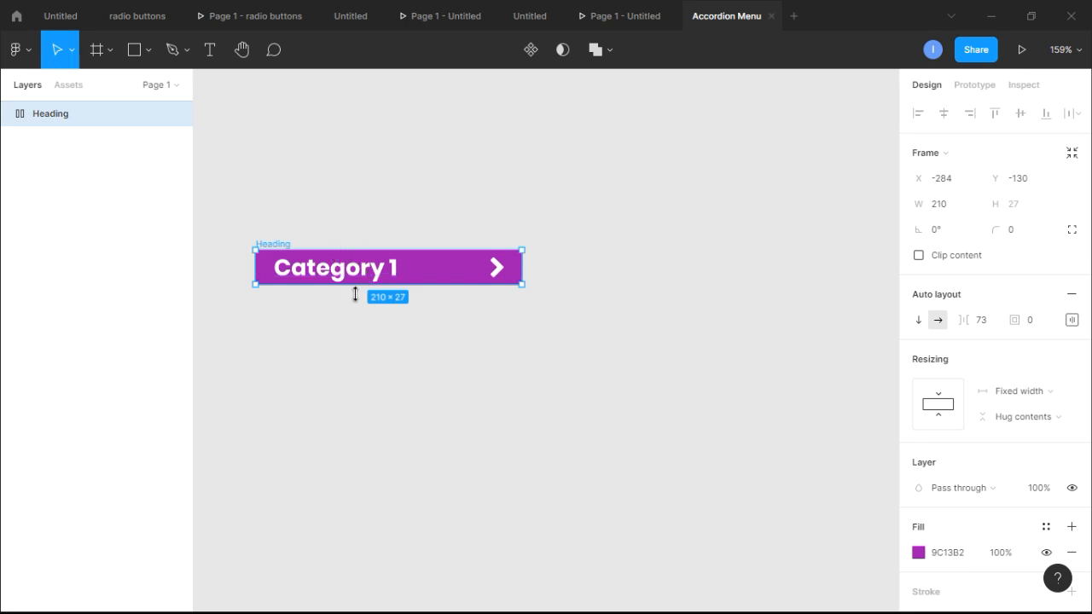
pyautogui.scroll(3, 322, 324)
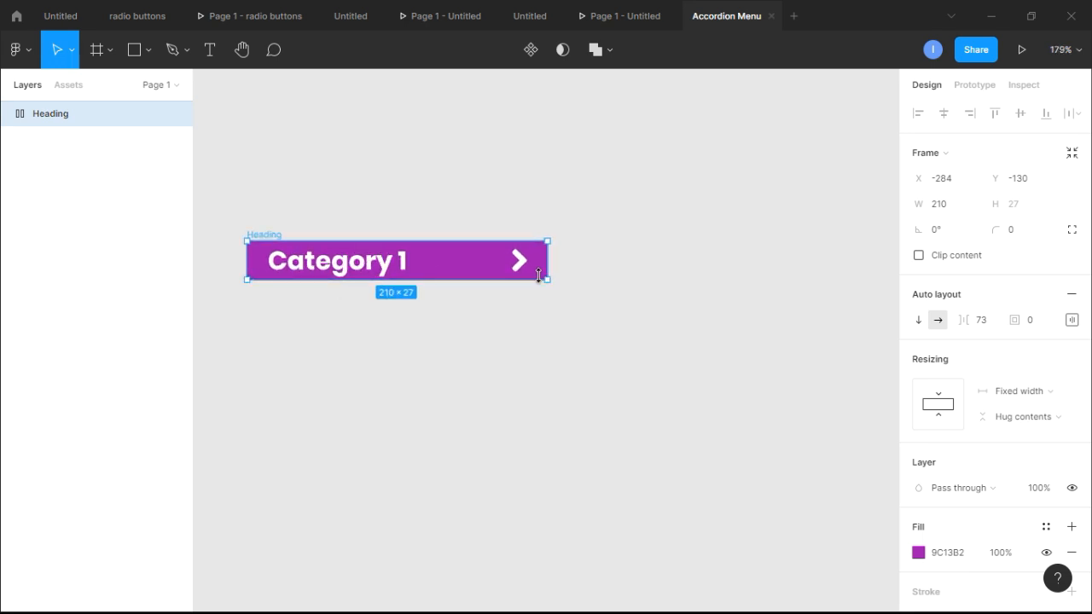
pyautogui.moveTo(551, 270); pyautogui.dragTo(613, 269)
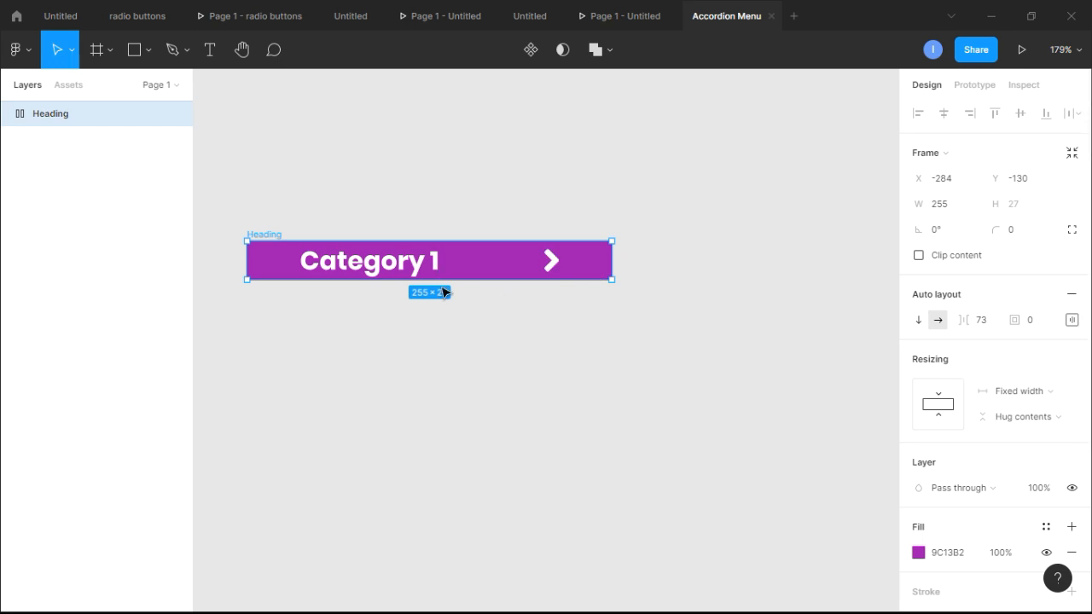
# - Set the Heading frame's auto layout item spacing to 120, after trying 100, and deselect the frame
pyautogui.click(994, 322)
pyautogui.doubleClick(996, 330)
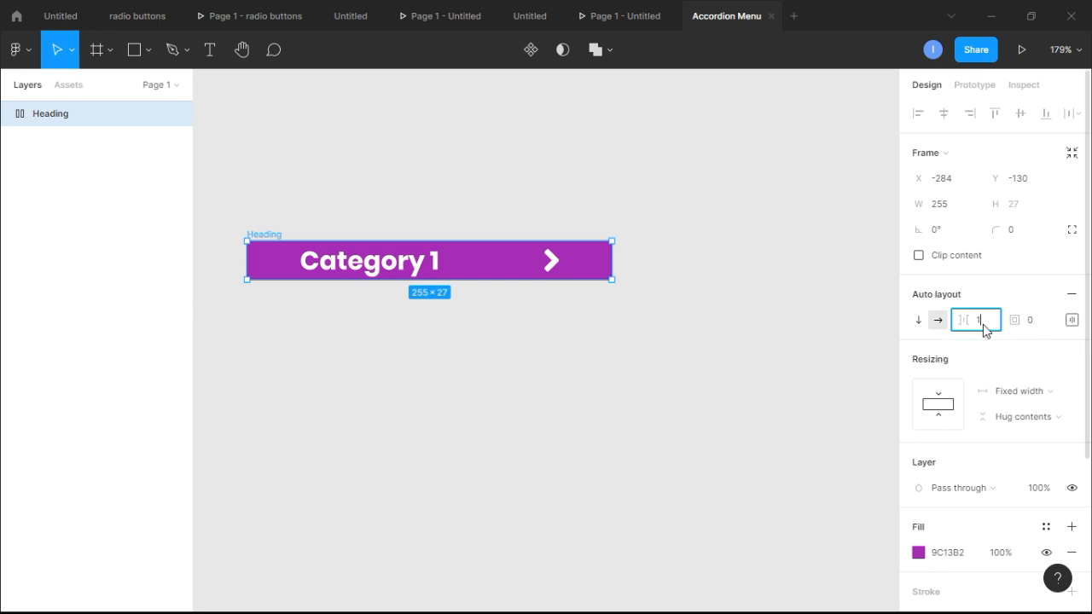
pyautogui.press('Return')
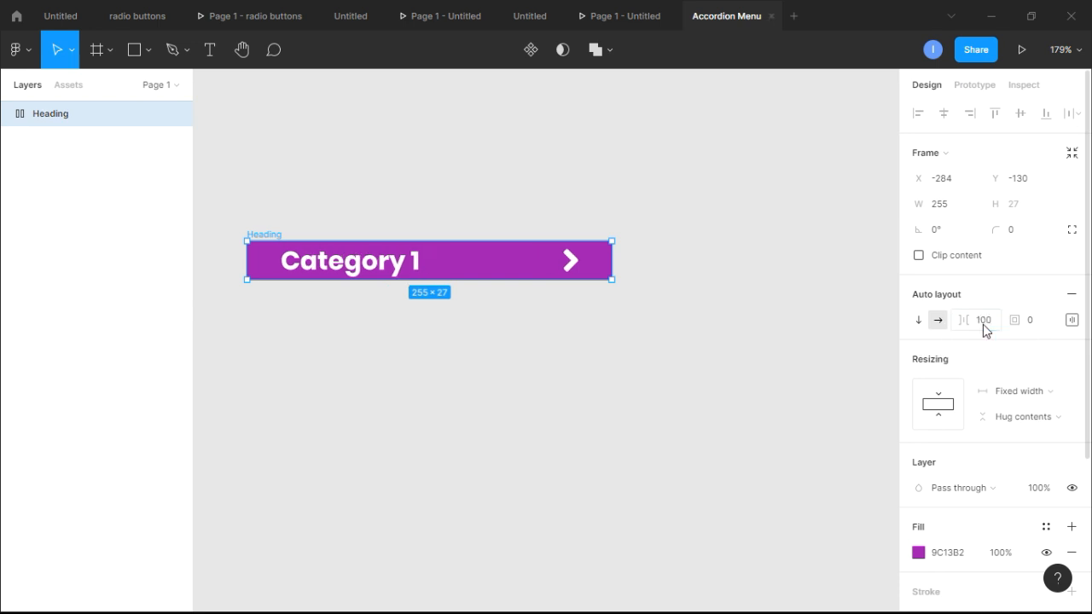
pyautogui.click(995, 328)
pyautogui.press('Return')
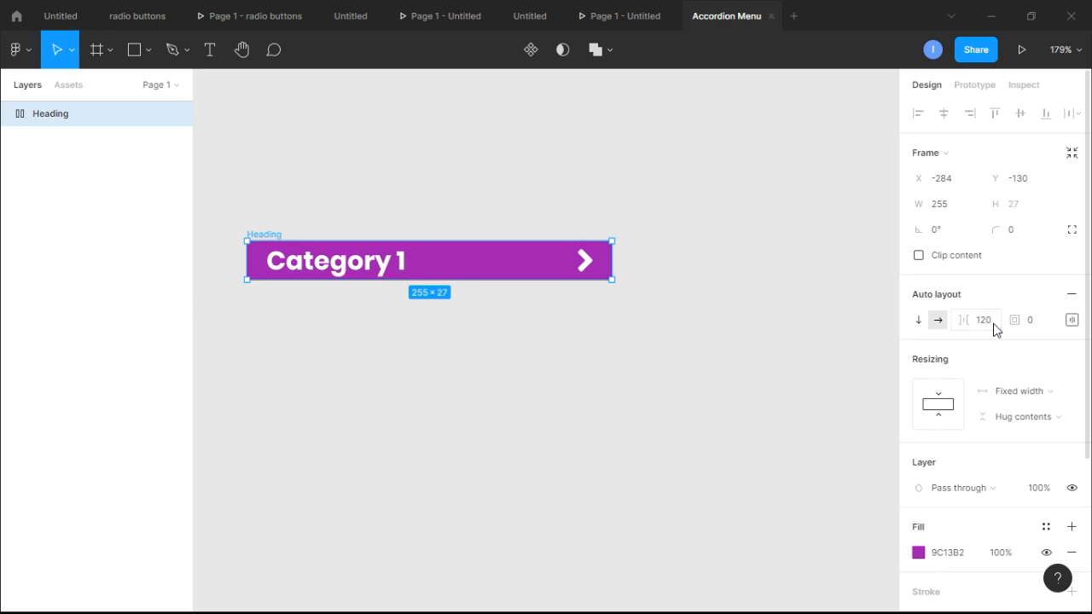
pyautogui.click(737, 280)
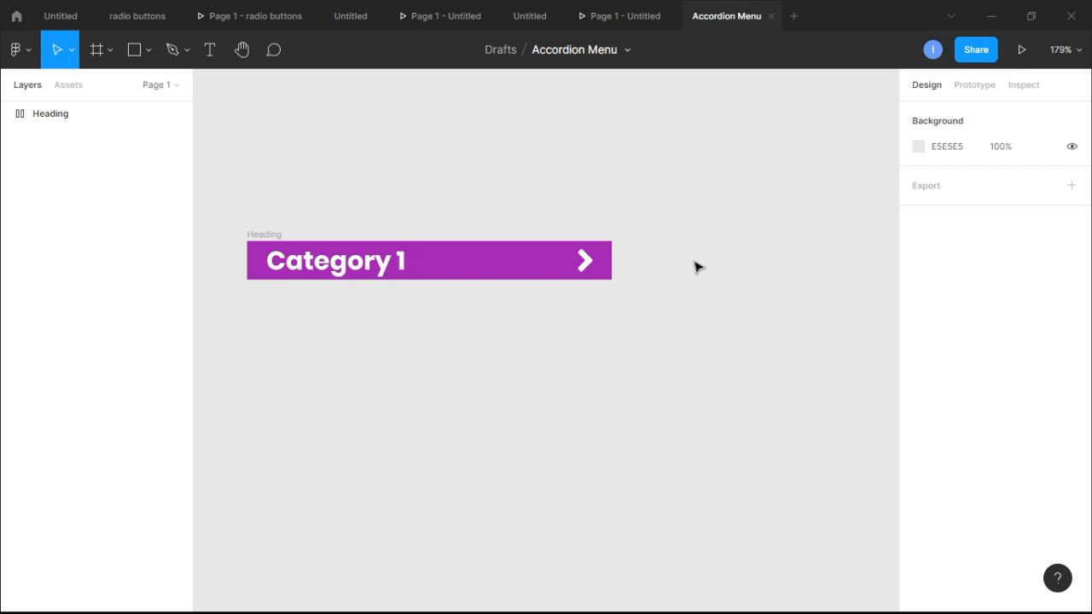
# - Draw a text box about 255 × 125 below the Heading frame, matching its width, and set the font size to 12
pyautogui.scroll(-1, 700, 267)
pyautogui.scroll(-1, 699, 267)
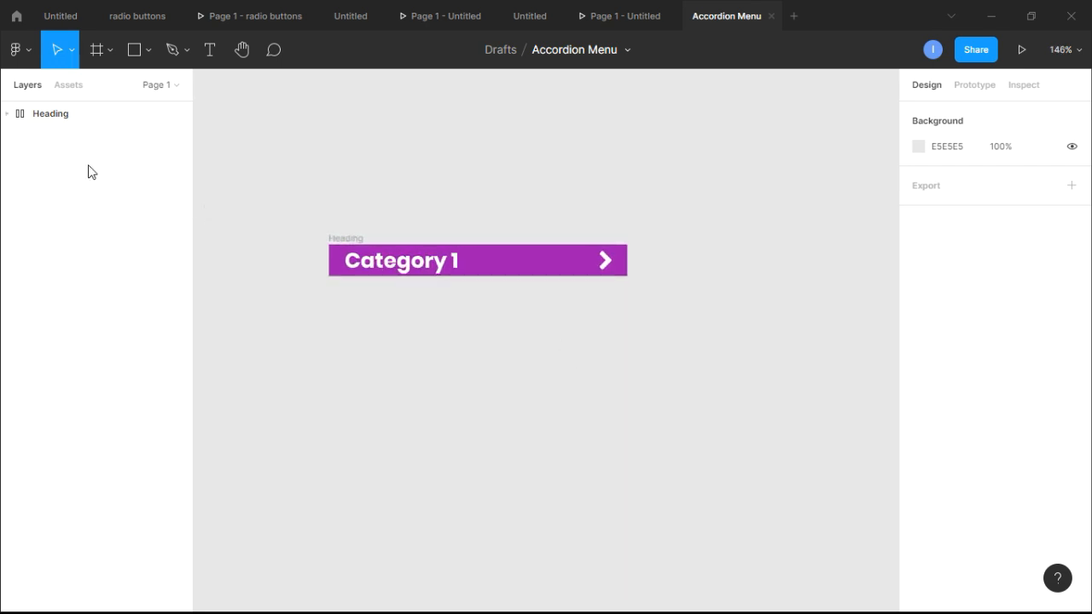
pyautogui.click(211, 51)
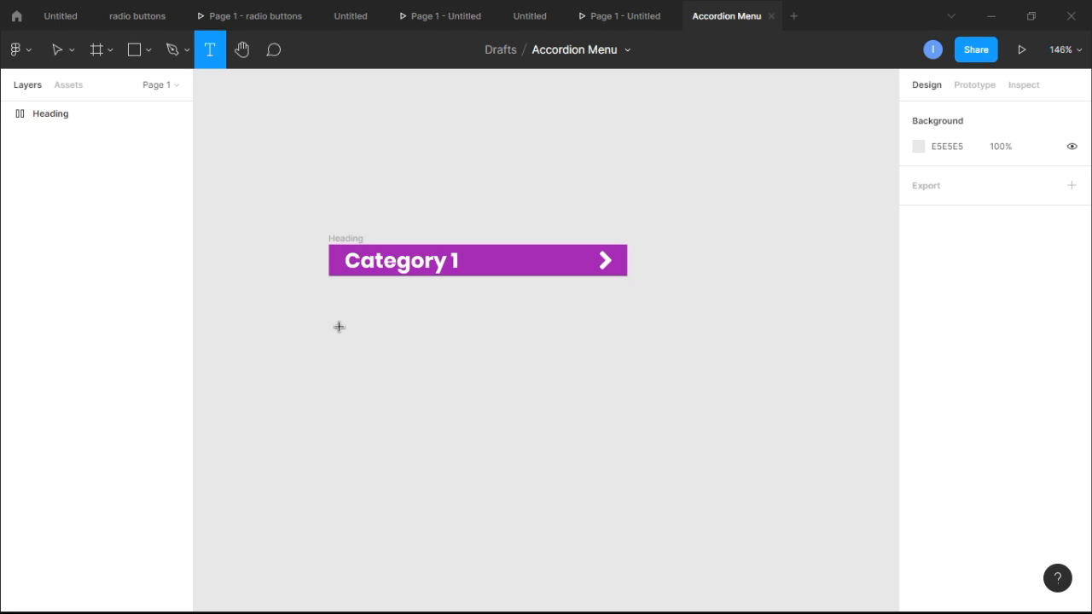
pyautogui.moveTo(328, 317); pyautogui.dragTo(627, 464)
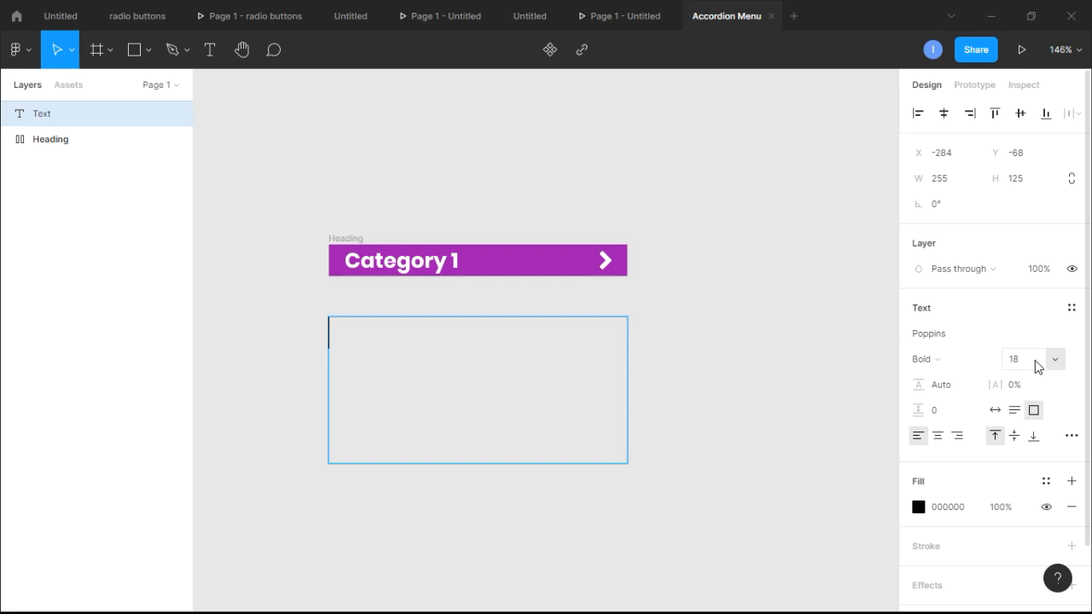
pyautogui.press('Return')
# - Auto-generate placeholder text that fits the text box with the Lorem ipsum plugin, and select all of the text
pyautogui.rightClick(399, 349)
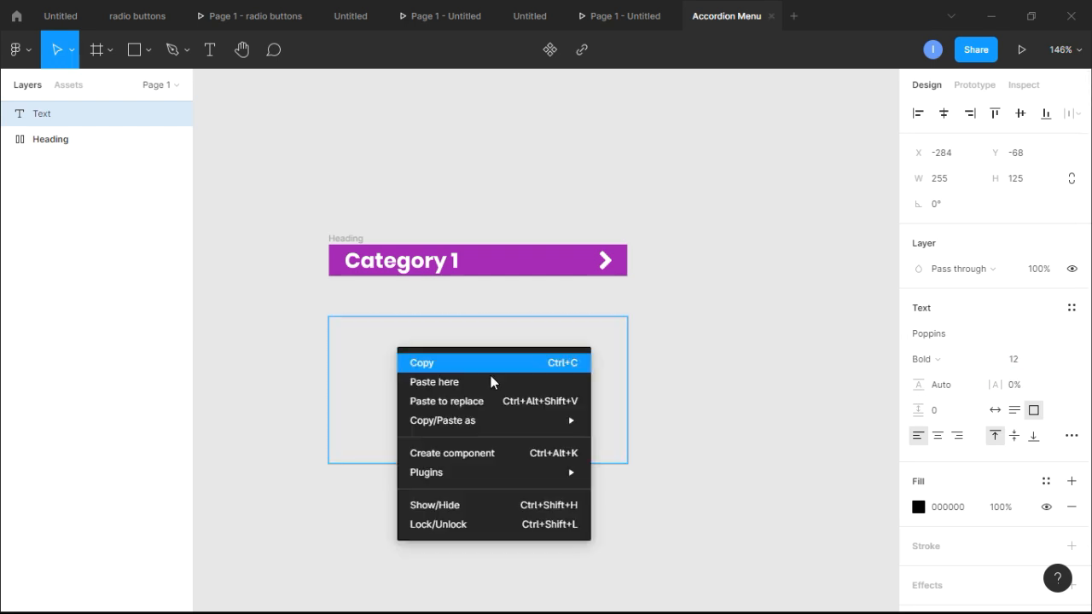
pyautogui.moveTo(562, 473)
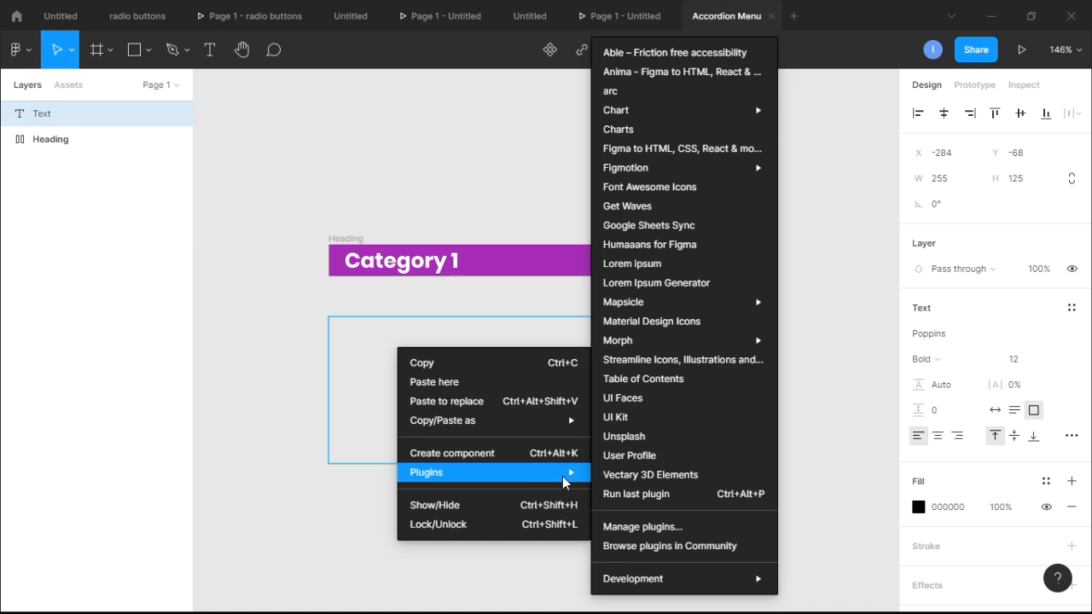
pyautogui.click(683, 263)
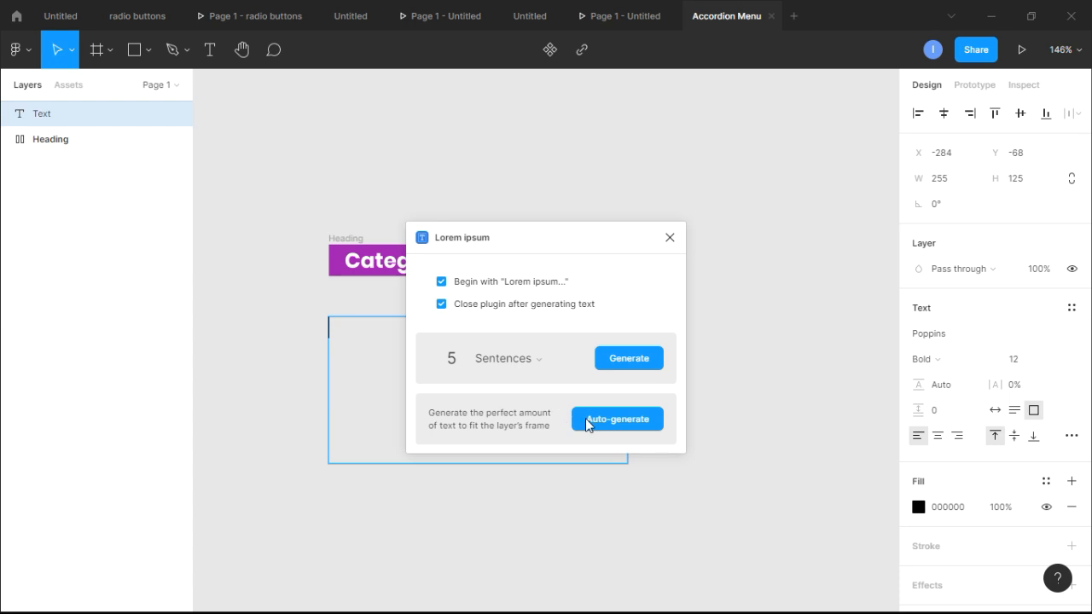
pyautogui.click(611, 420)
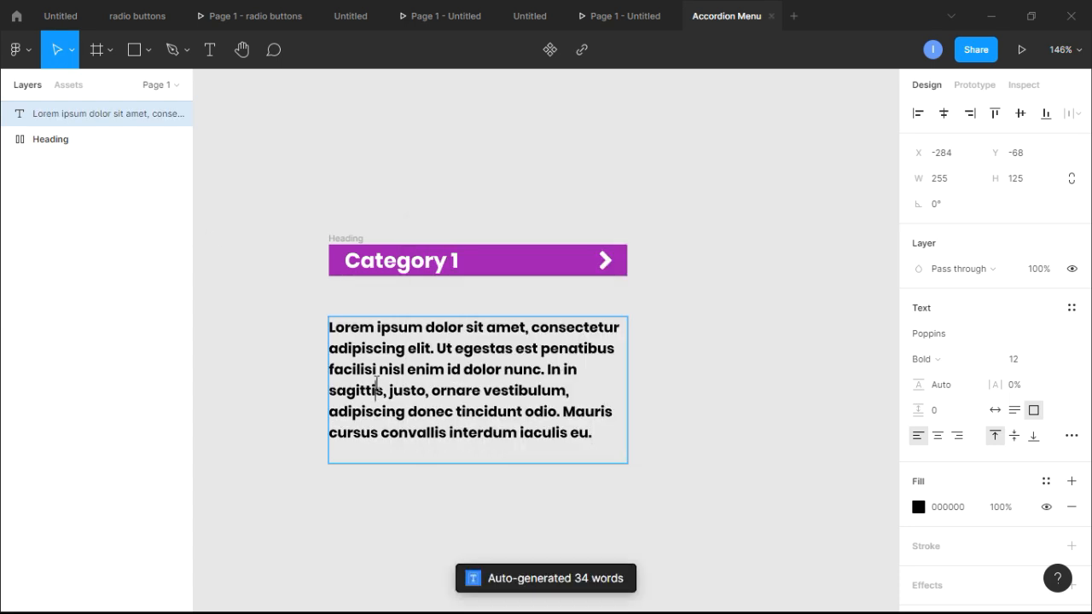
pyautogui.hotkey('ctrl', 'a')
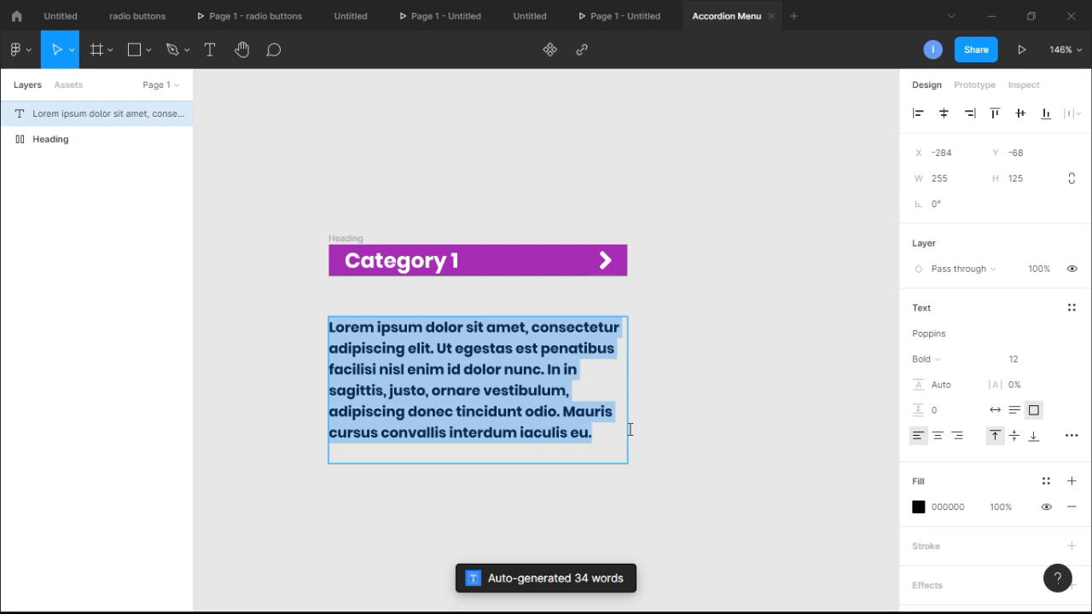
# - Change the placeholder text's fill colour to white (FFFFFF) and deselect the text
pyautogui.click(918, 507)
pyautogui.moveTo(759, 310); pyautogui.dragTo(697, 214)
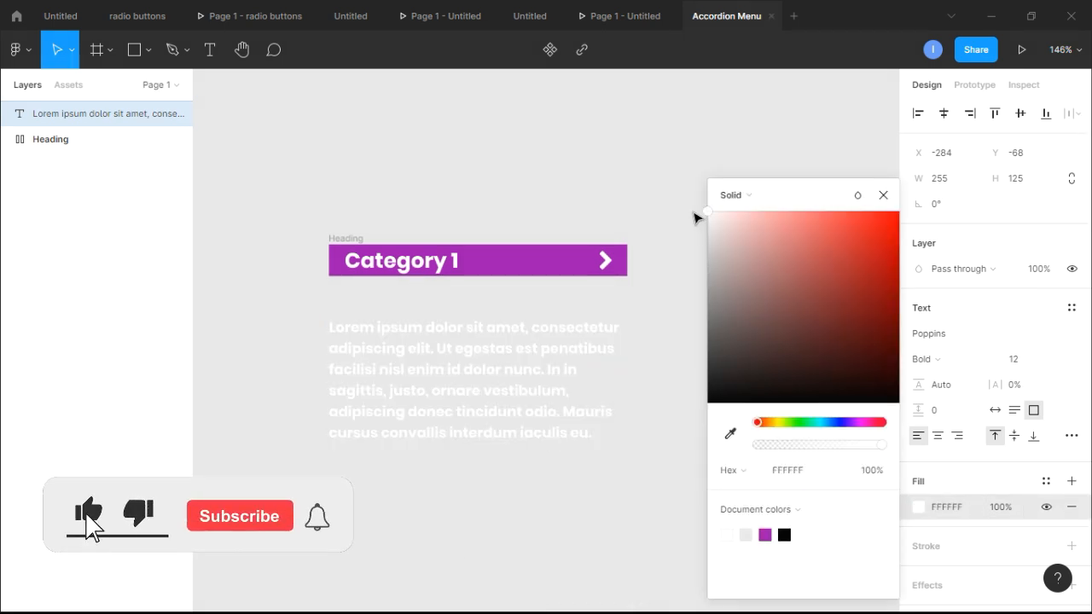
pyautogui.click(882, 198)
pyautogui.press('Escape')
pyautogui.press('Escape')
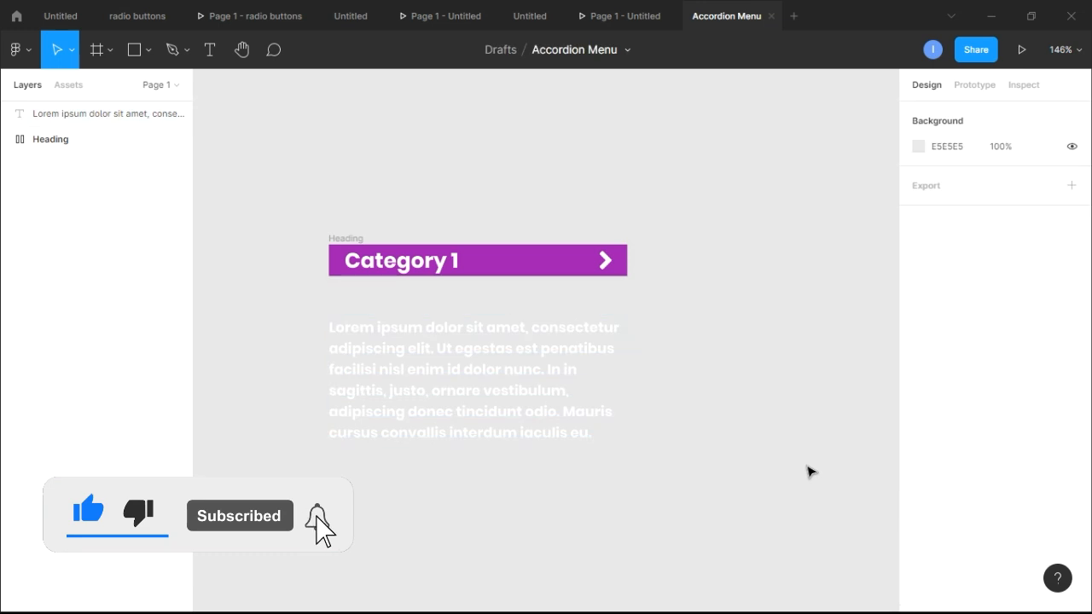
# - Nudge the placeholder text slightly down and wrap it in an auto layout frame
pyautogui.moveTo(524, 401)
pyautogui.mouseDown()
pyautogui.moveTo(540, 395)
pyautogui.moveTo(524, 410)
pyautogui.mouseUp()
pyautogui.click(751, 341)
pyautogui.click(531, 383)
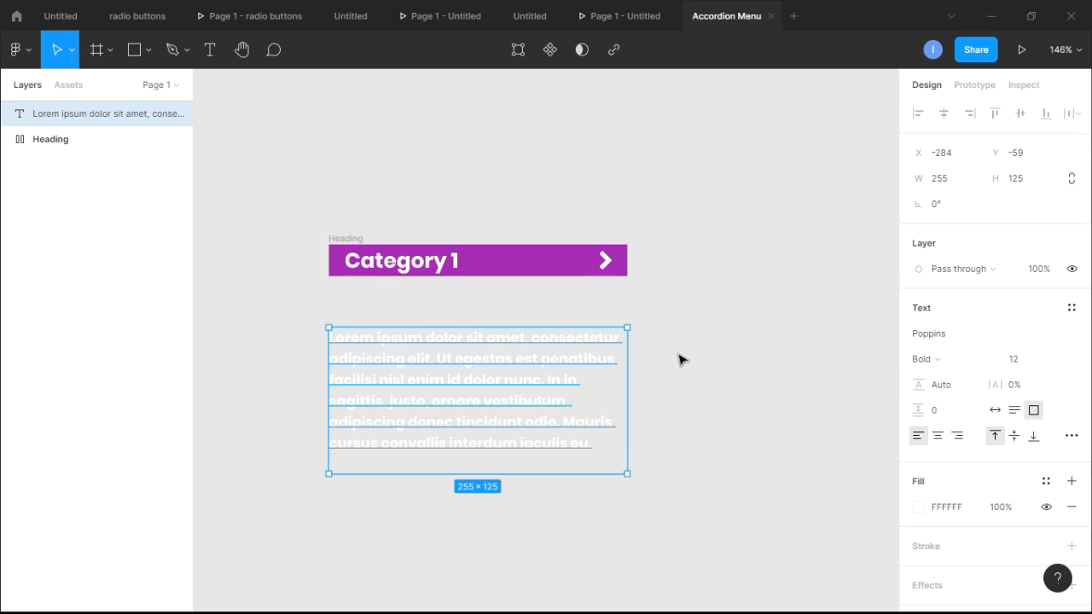
pyautogui.rightClick(471, 356)
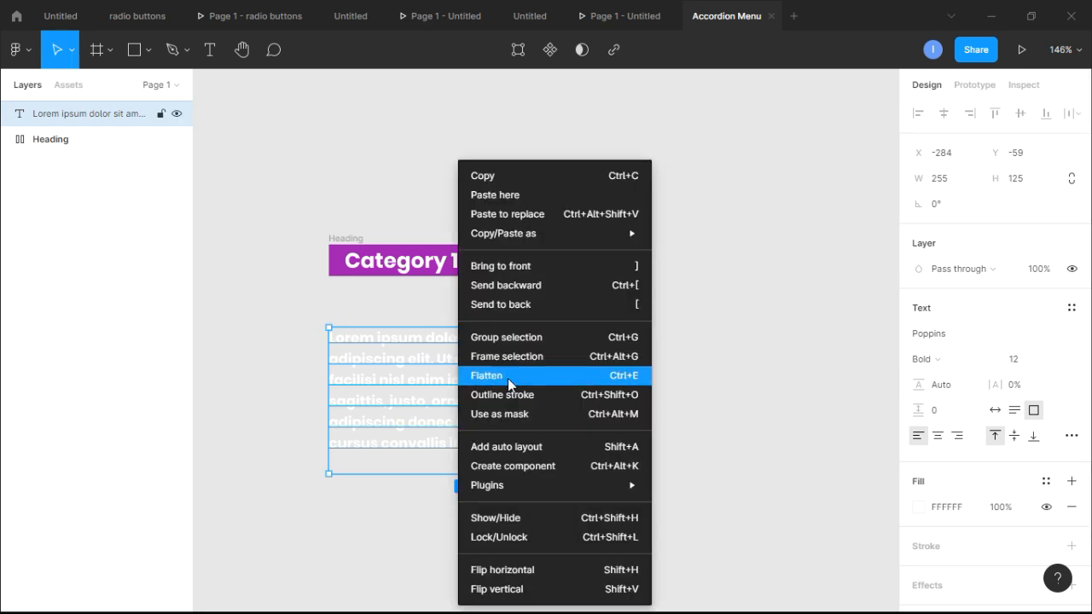
pyautogui.click(530, 455)
pyautogui.click(722, 367)
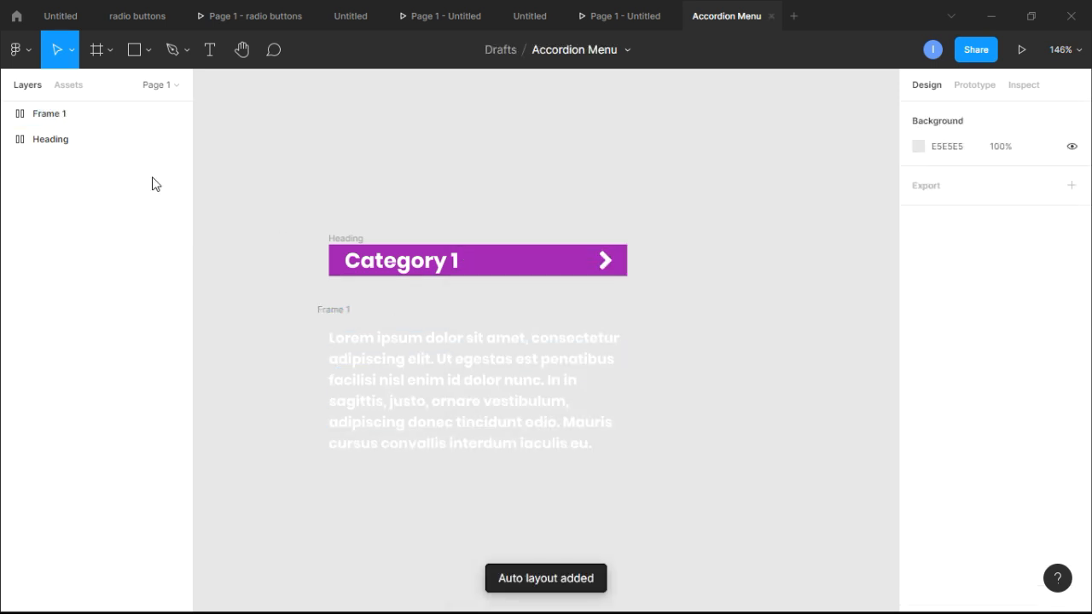
# - Rename the auto layout frame around the placeholder text as Content
pyautogui.doubleClick(66, 117)
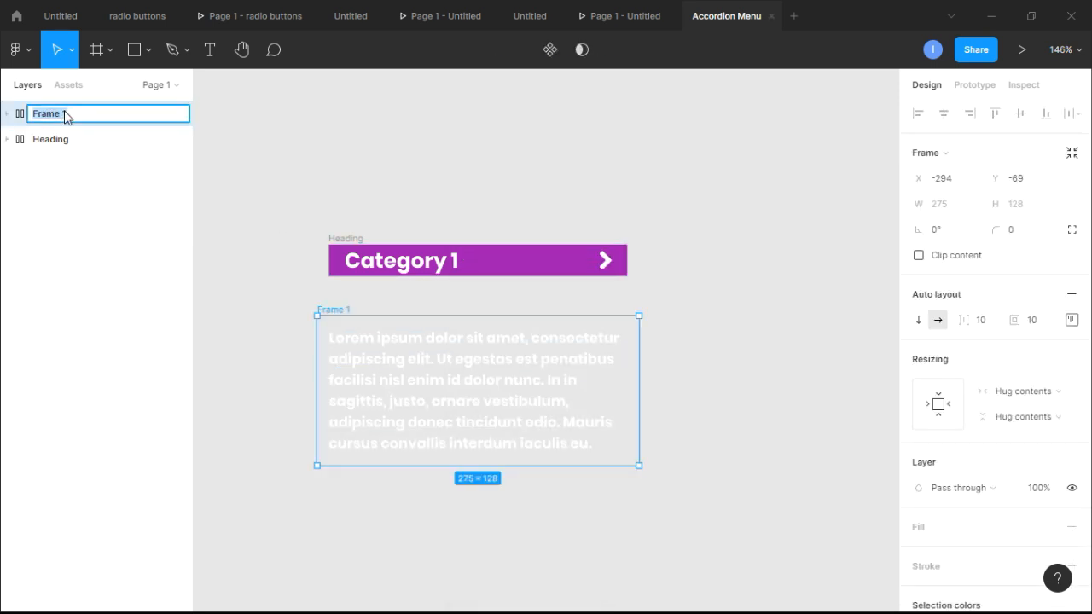
pyautogui.write('Content')
pyautogui.press('Return')
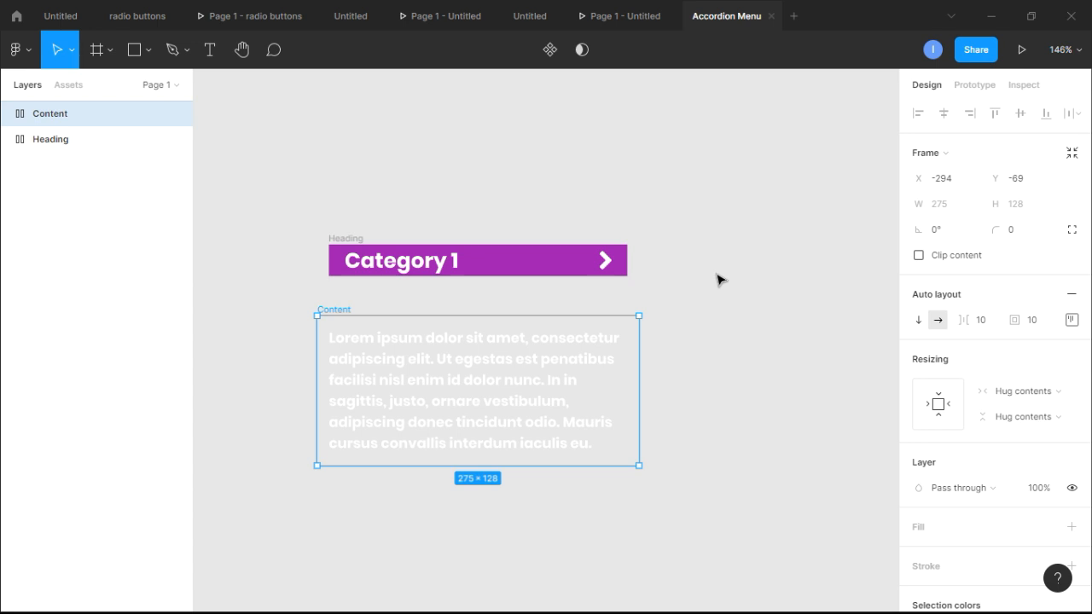
# - Add a dark grey fill (3A3939) to the Content frame
pyautogui.scroll(-3, 1049, 488)
pyautogui.click(1072, 369)
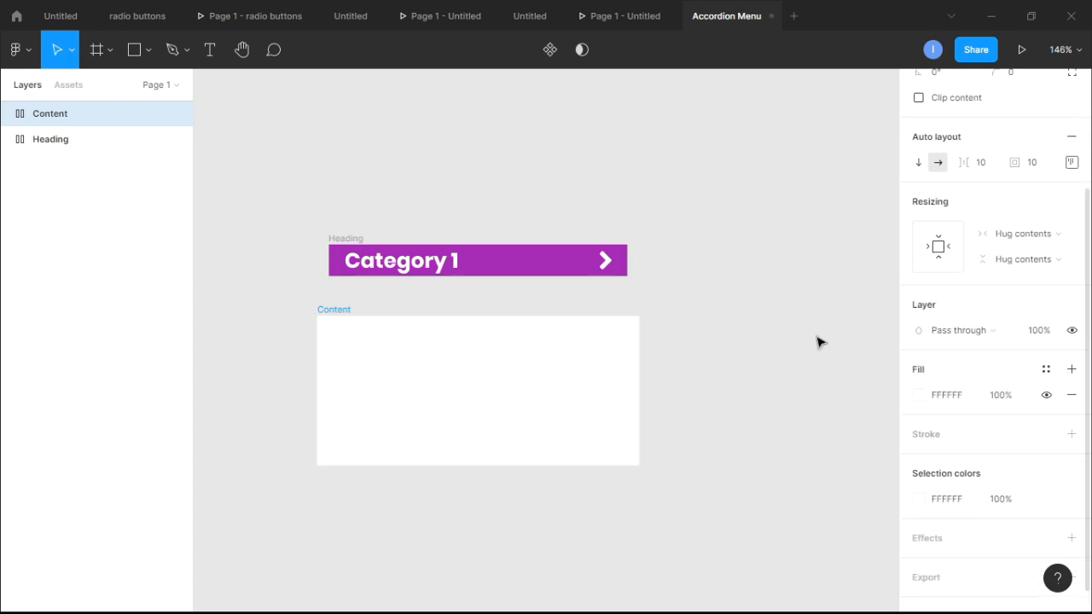
pyautogui.click(921, 395)
pyautogui.moveTo(726, 287); pyautogui.dragTo(711, 364)
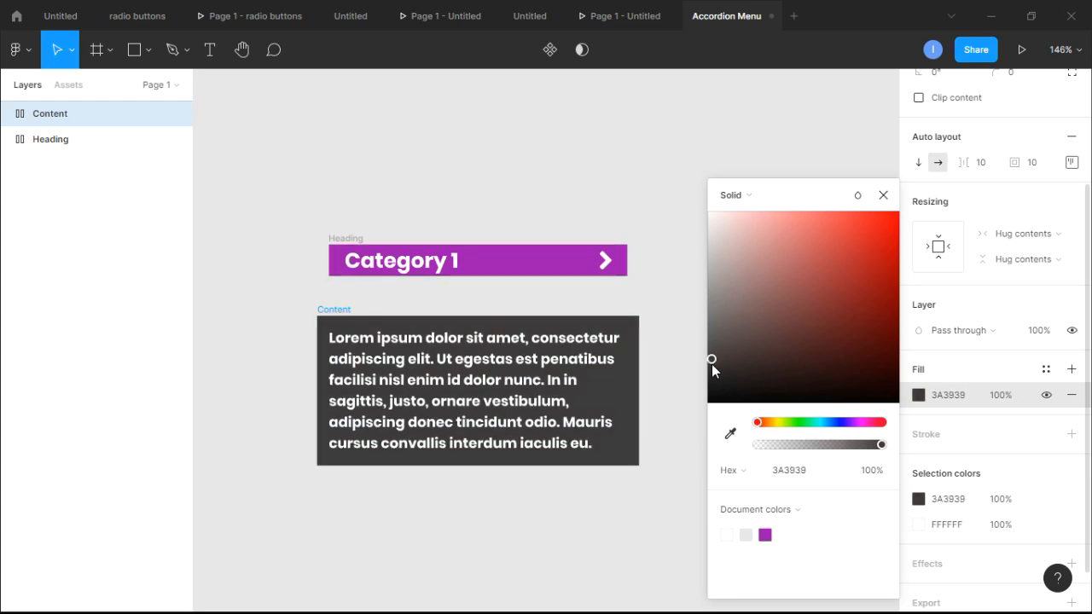
pyautogui.click(884, 197)
pyautogui.click(748, 283)
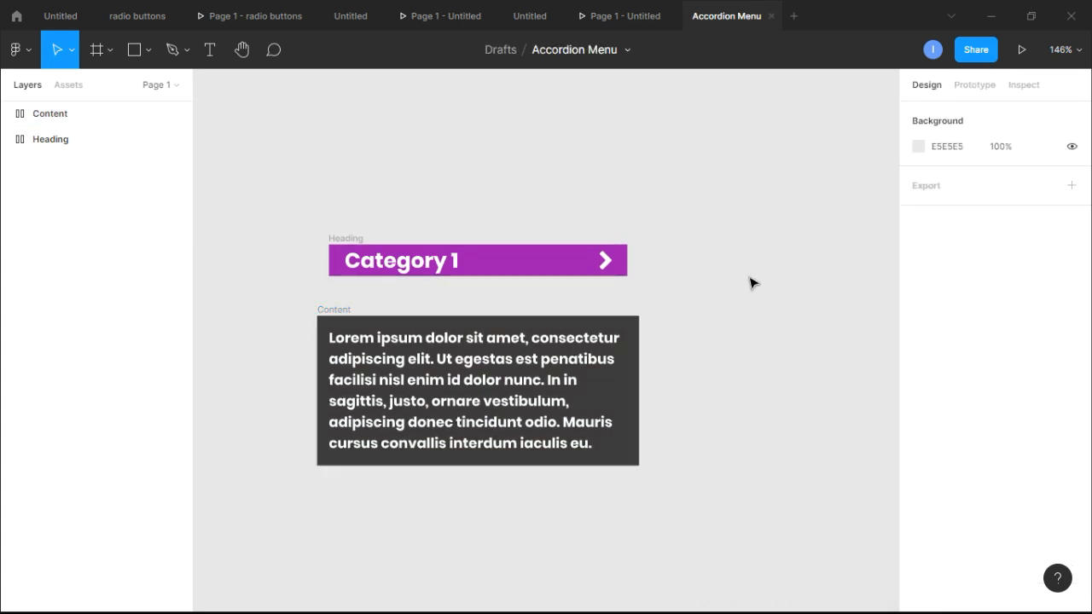
# - Set the font weight of the text inside the Content frame to Regular
pyautogui.doubleClick(540, 373)
pyautogui.click(939, 429)
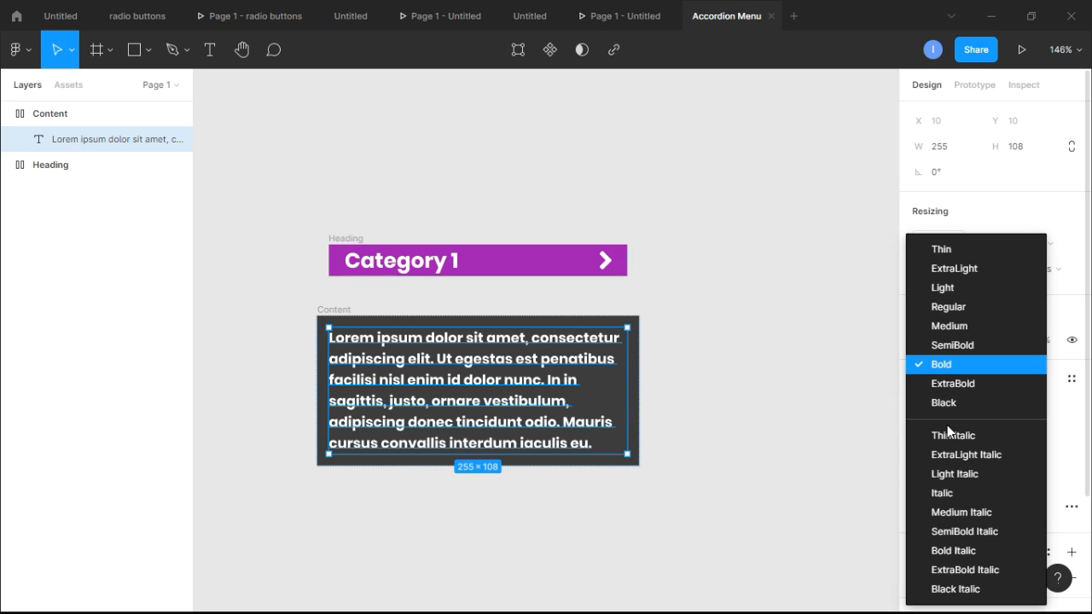
pyautogui.click(963, 313)
pyautogui.click(731, 367)
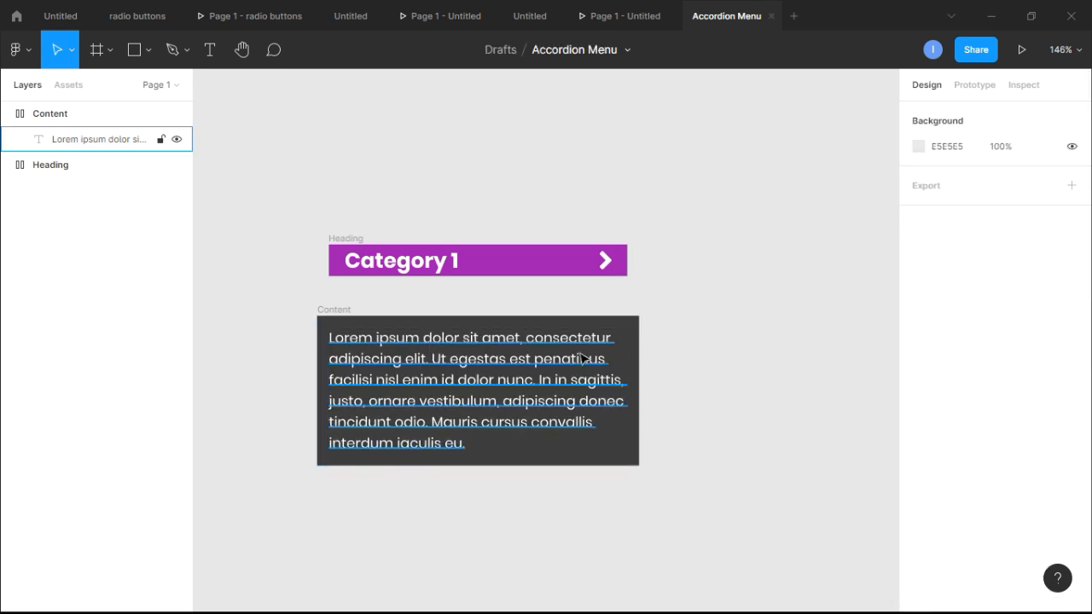
# - Move the Content frame closer below the Heading, aligned to its left edge, and resize it to about 255 × 136
pyautogui.click(128, 115)
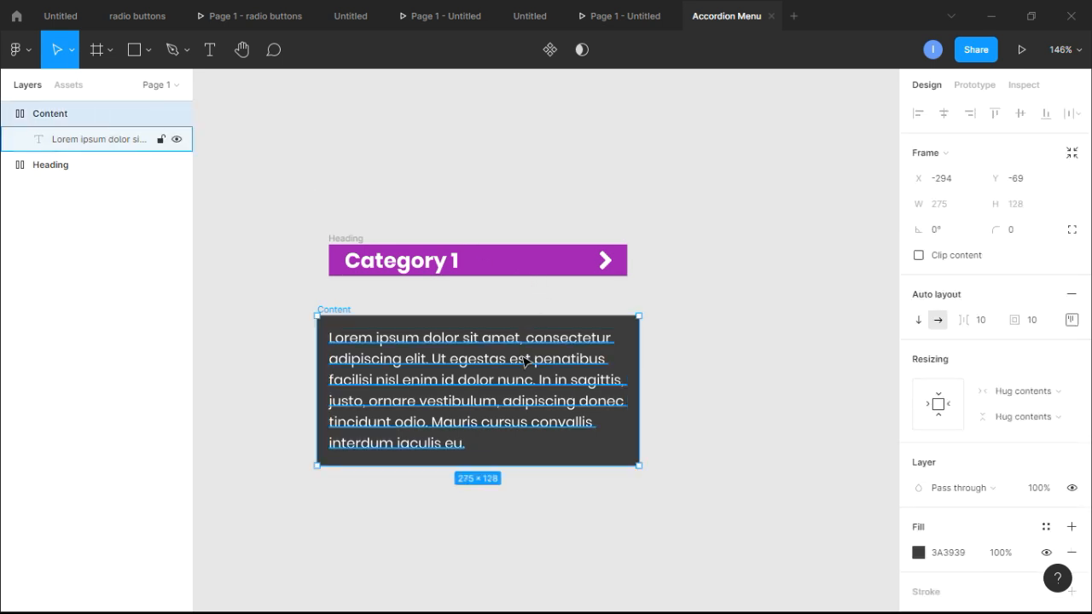
pyautogui.moveTo(501, 339); pyautogui.dragTo(512, 318)
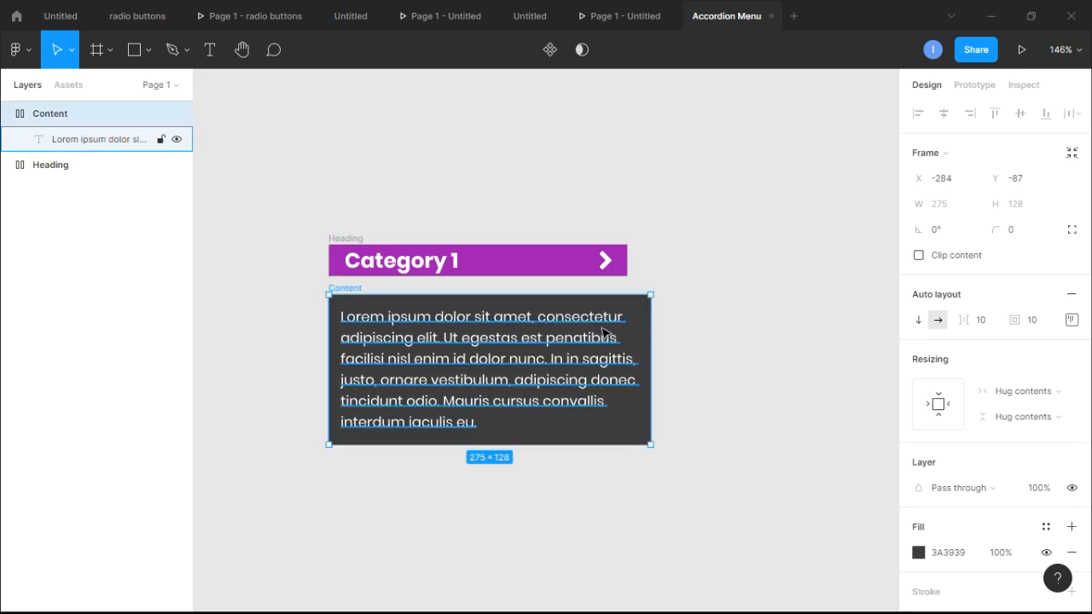
pyautogui.moveTo(632, 329); pyautogui.dragTo(629, 329)
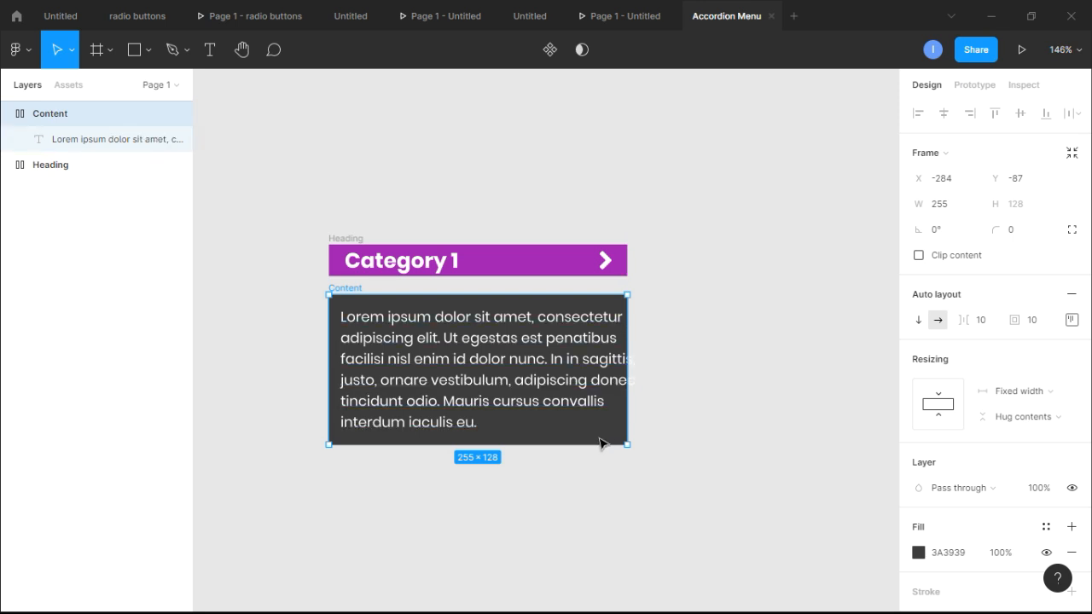
pyautogui.moveTo(584, 444); pyautogui.dragTo(585, 454)
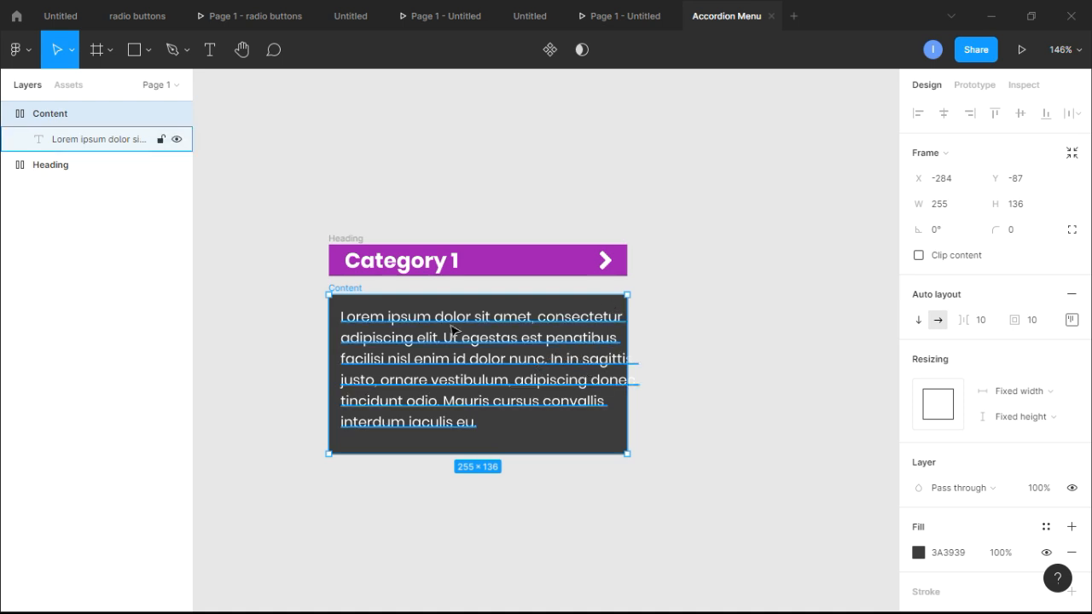
# - Set the content text's font size to 10 and resize its text box to about 234 × 94 to fit inside the frame
pyautogui.click(87, 146)
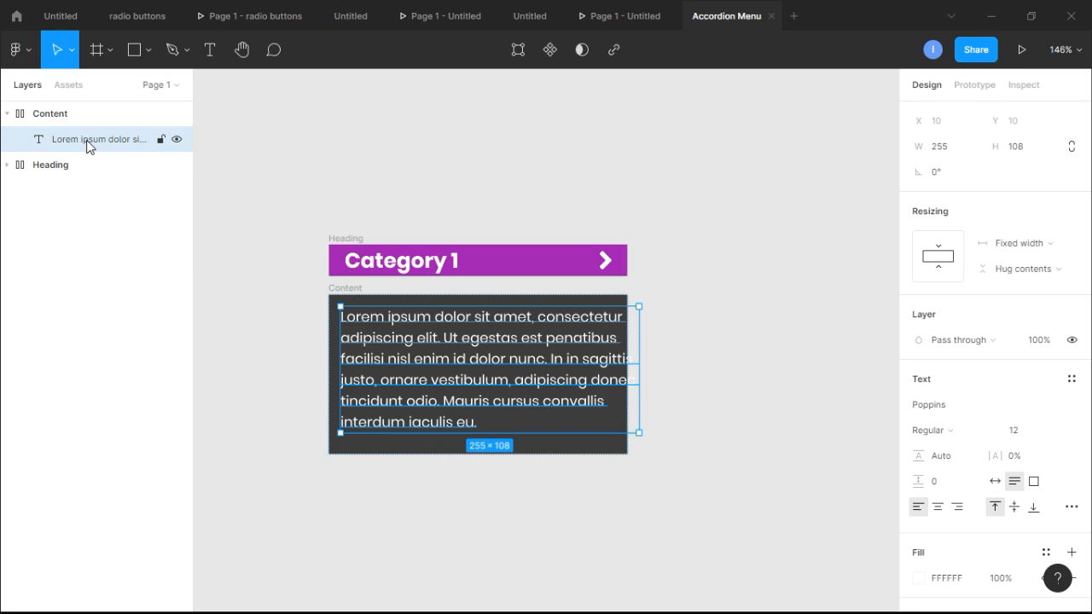
pyautogui.click(1031, 434)
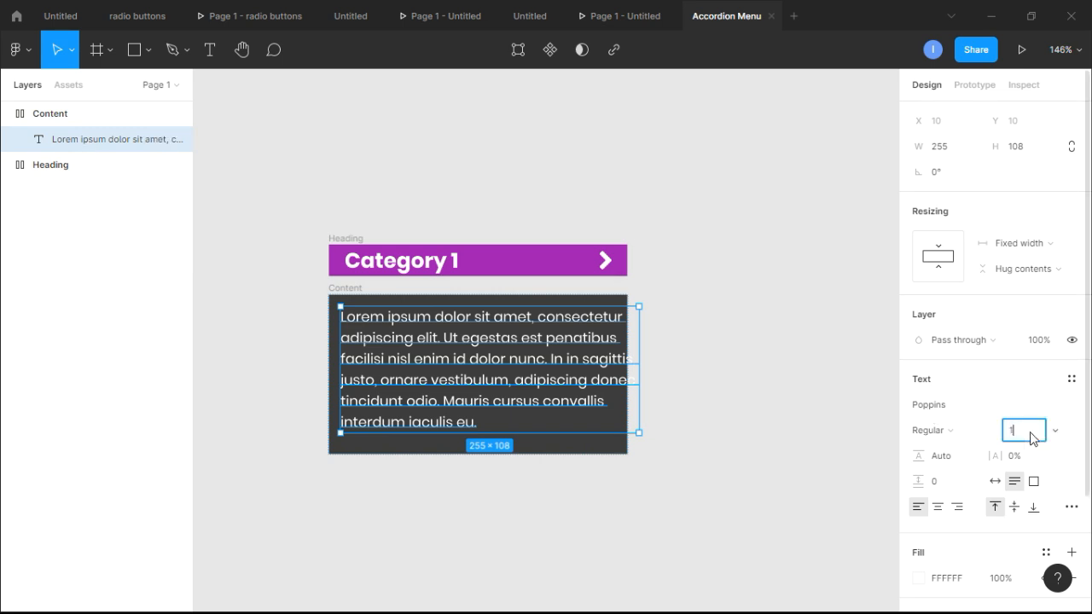
pyautogui.write('10')
pyautogui.press('Return')
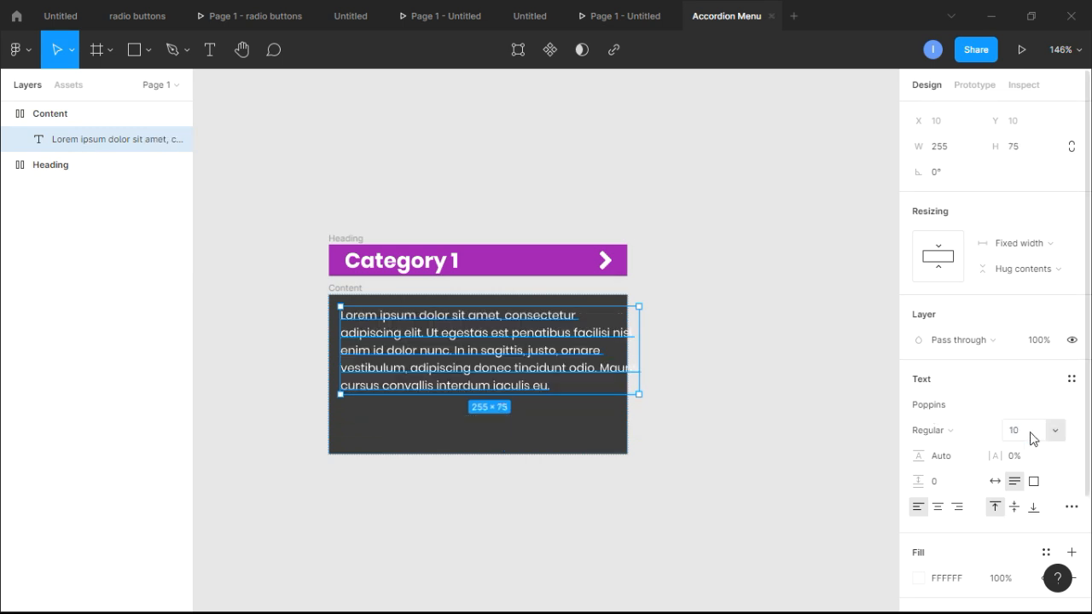
pyautogui.moveTo(638, 349); pyautogui.dragTo(614, 348)
pyautogui.moveTo(562, 416); pyautogui.dragTo(565, 409)
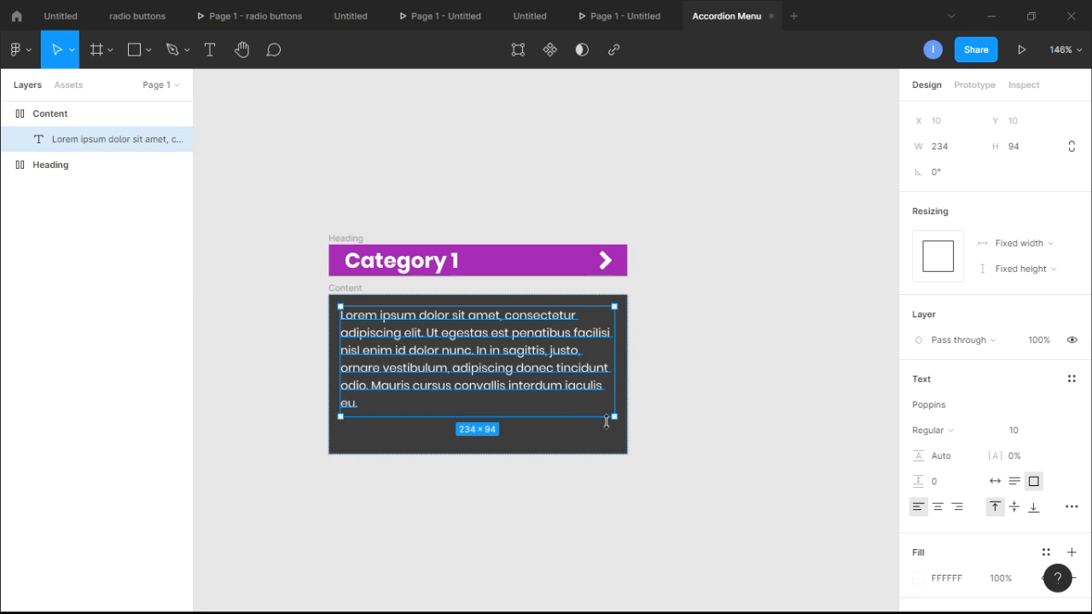
pyautogui.click(634, 421)
# - Reduce the Content frame's height to about 104 and deselect it
pyautogui.click(47, 118)
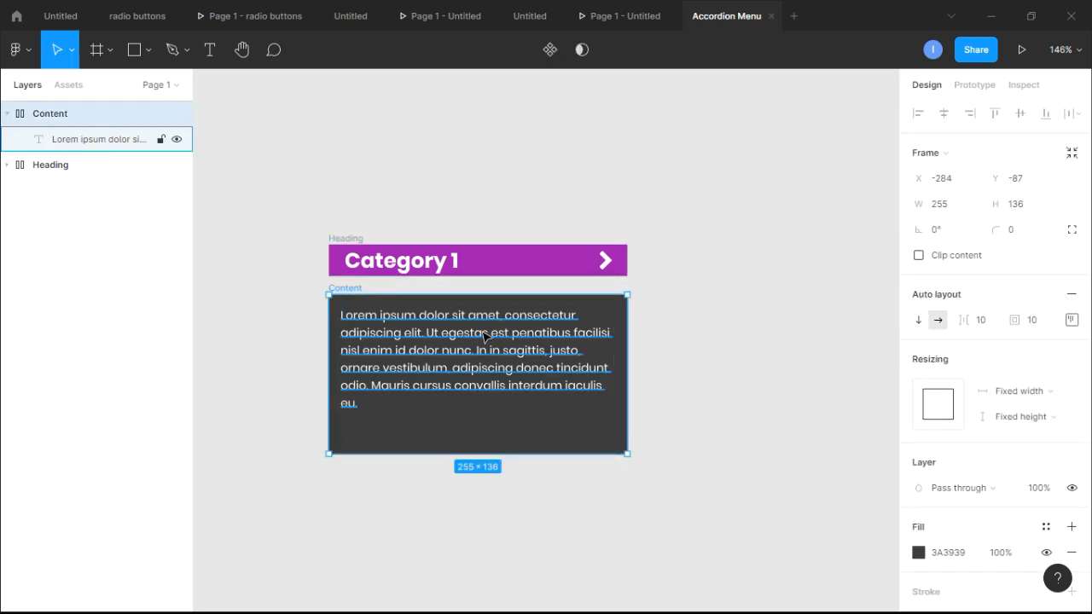
pyautogui.moveTo(498, 452); pyautogui.dragTo(495, 417)
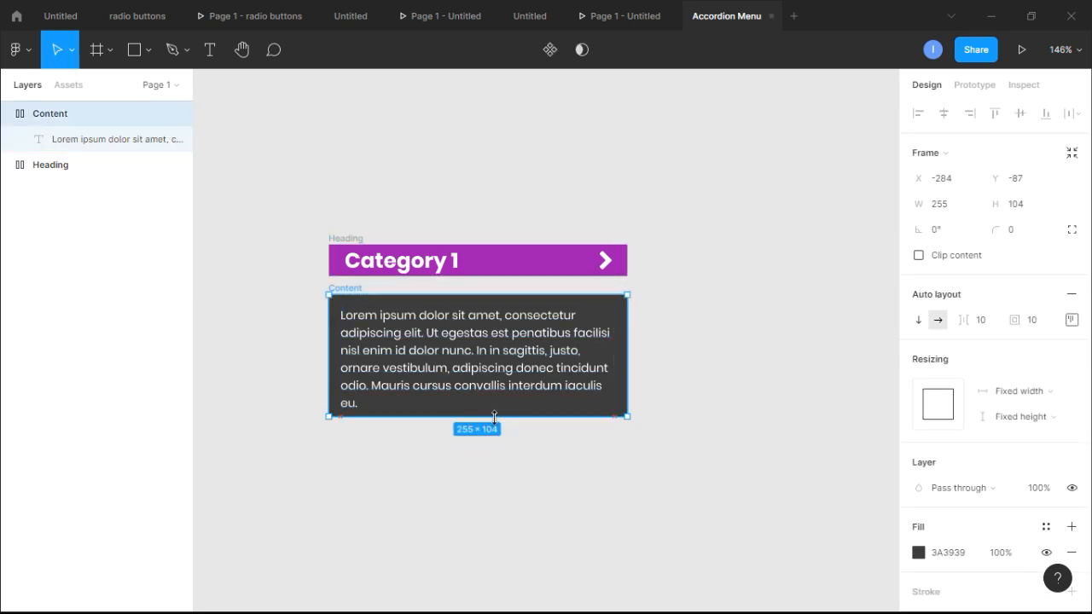
pyautogui.click(648, 382)
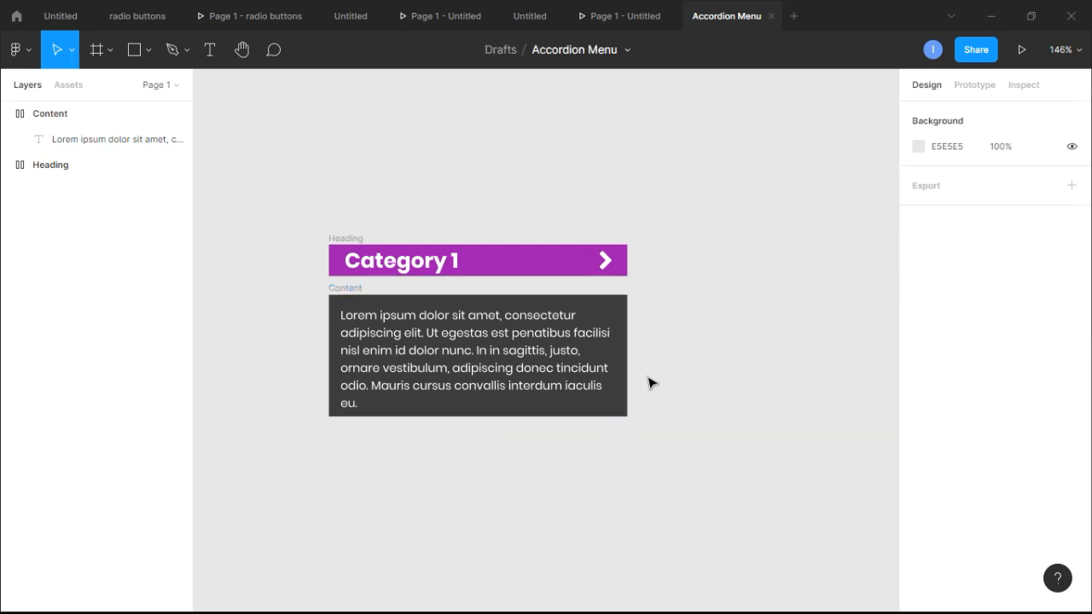
# - Set the Content frame's auto layout alignment to center so the text is centred inside it
pyautogui.moveTo(661, 457); pyautogui.dragTo(438, 334)
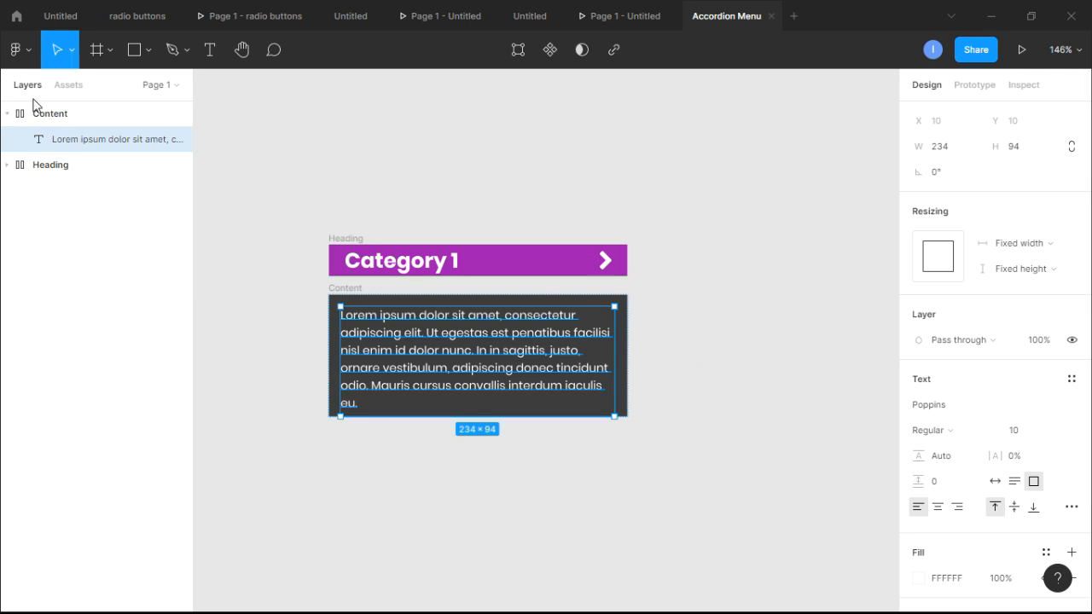
pyautogui.click(57, 116)
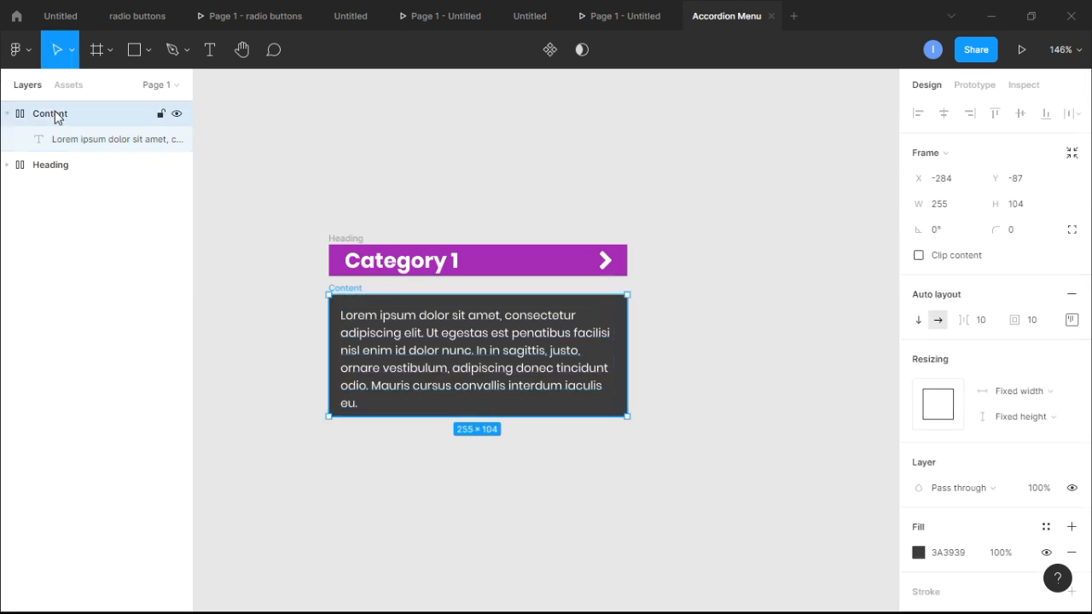
pyautogui.click(1071, 319)
pyautogui.click(1016, 394)
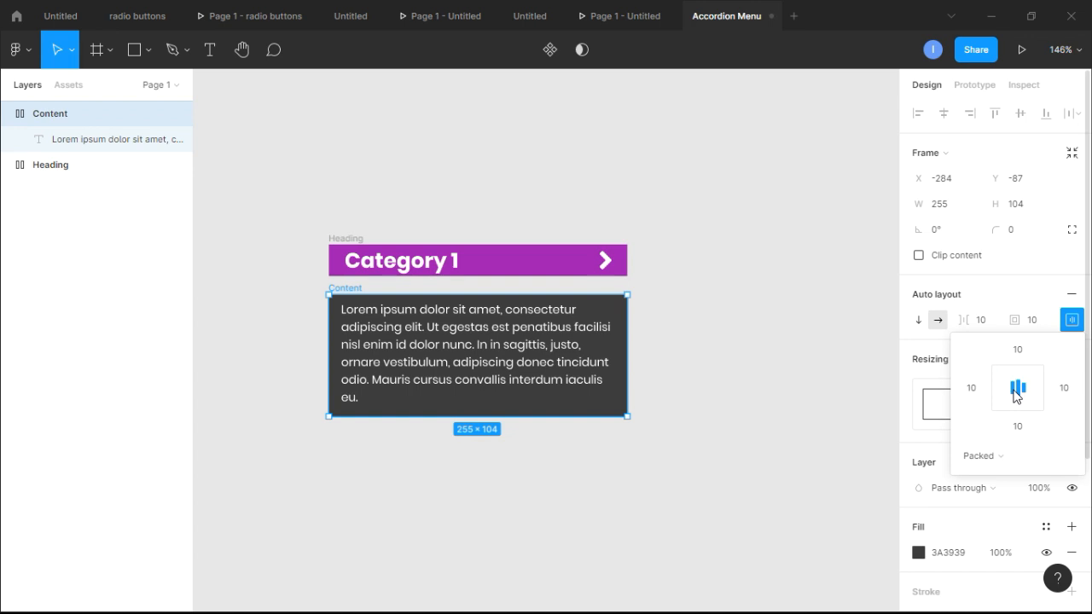
pyautogui.click(724, 373)
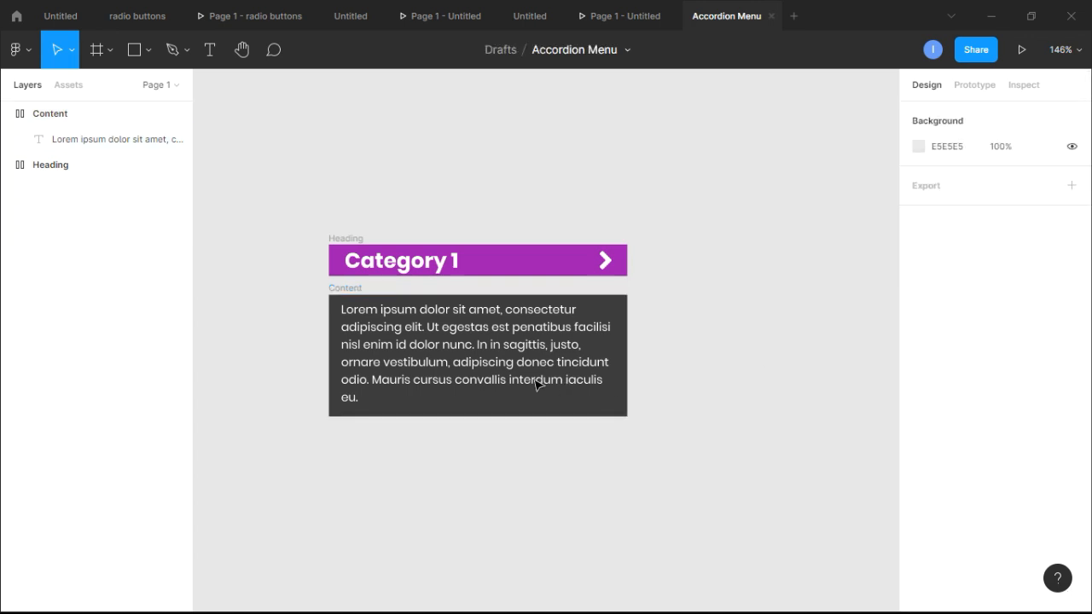
# - Move the Content frame up flush against the bottom edge of the Heading bar, and collapse its layer
pyautogui.click(89, 124)
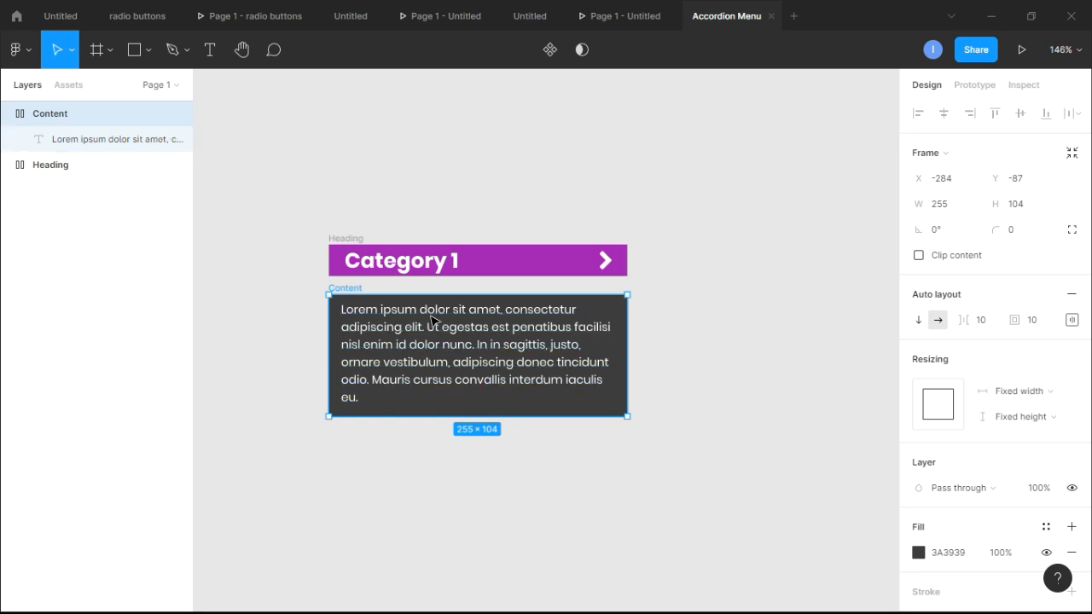
pyautogui.moveTo(433, 322); pyautogui.dragTo(433, 304)
pyautogui.click(670, 260)
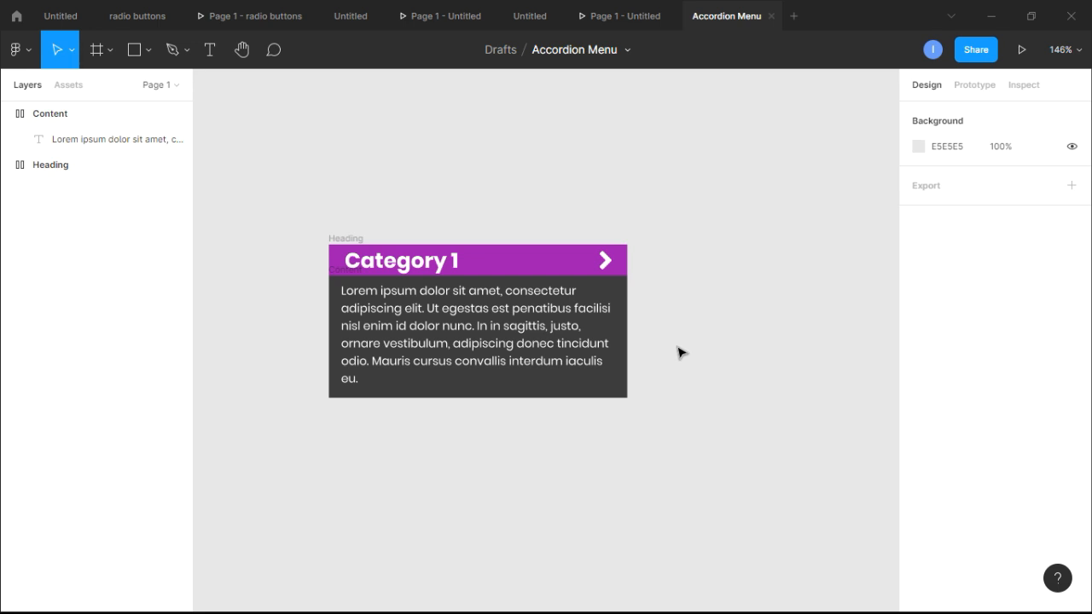
pyautogui.click(8, 113)
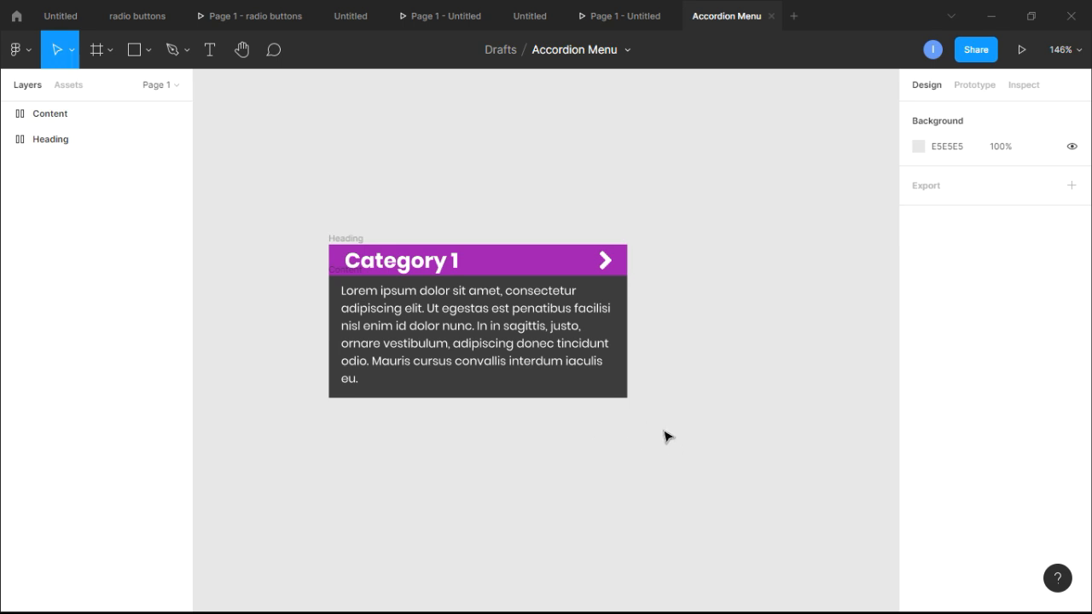
# - Wrap the Content and Heading frames together in one auto layout frame
pyautogui.moveTo(679, 435); pyautogui.dragTo(311, 175)
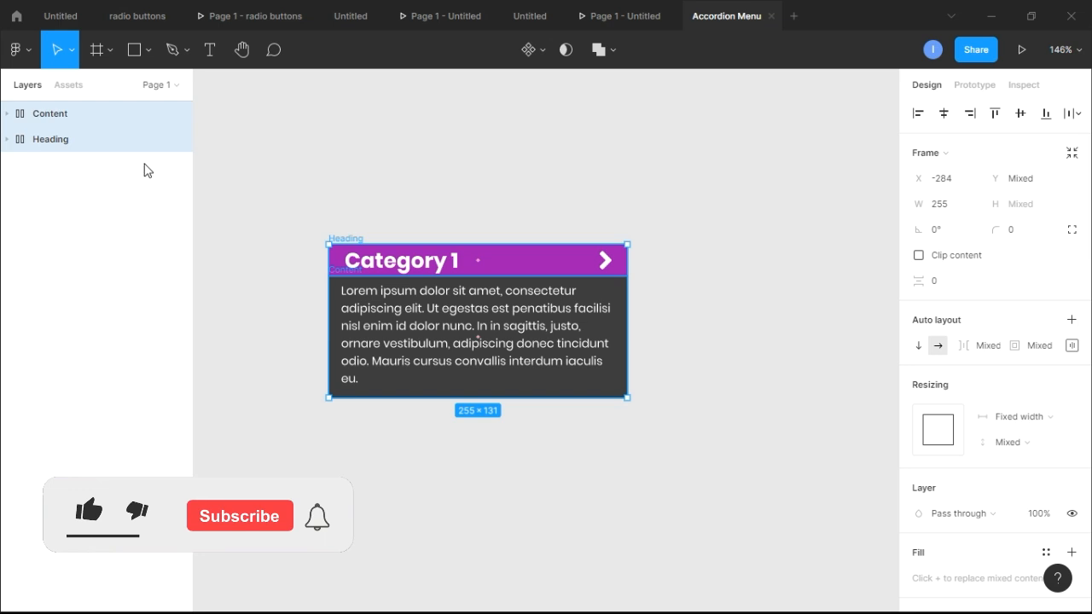
pyautogui.rightClick(489, 266)
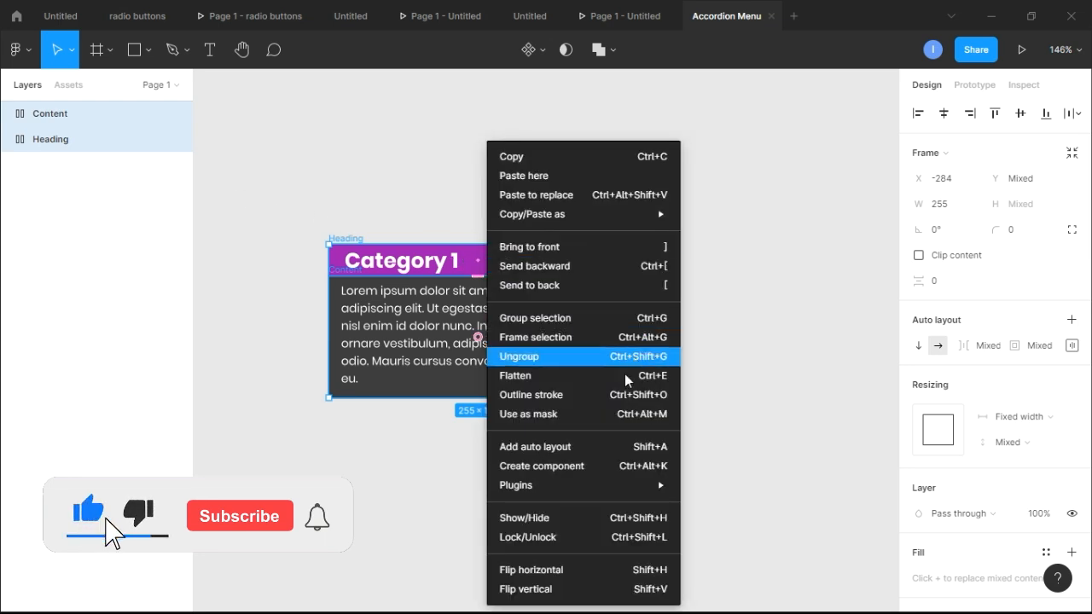
pyautogui.click(570, 456)
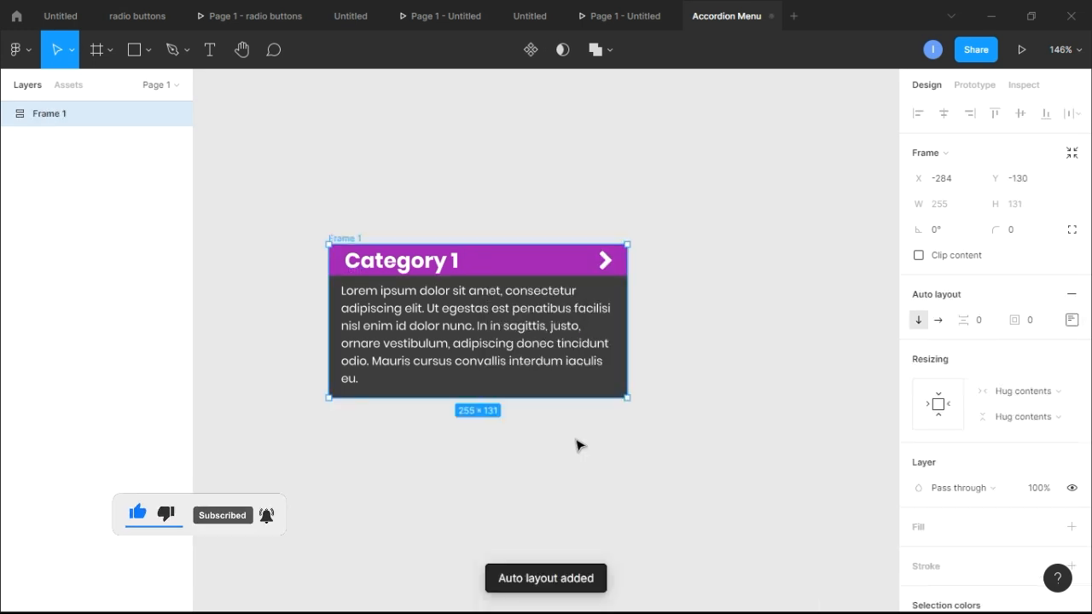
# - Rename the combined frame as Accordion and select the Content and Heading frames inside it
pyautogui.doubleClick(60, 116)
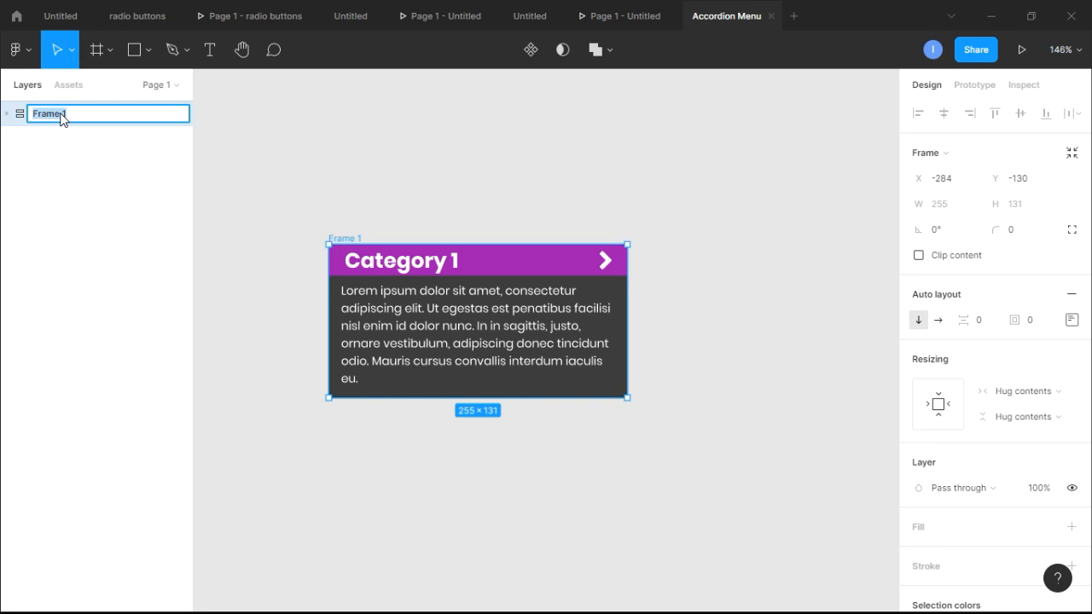
pyautogui.write('Ac')
pyautogui.press('Return')
pyautogui.press('Return')
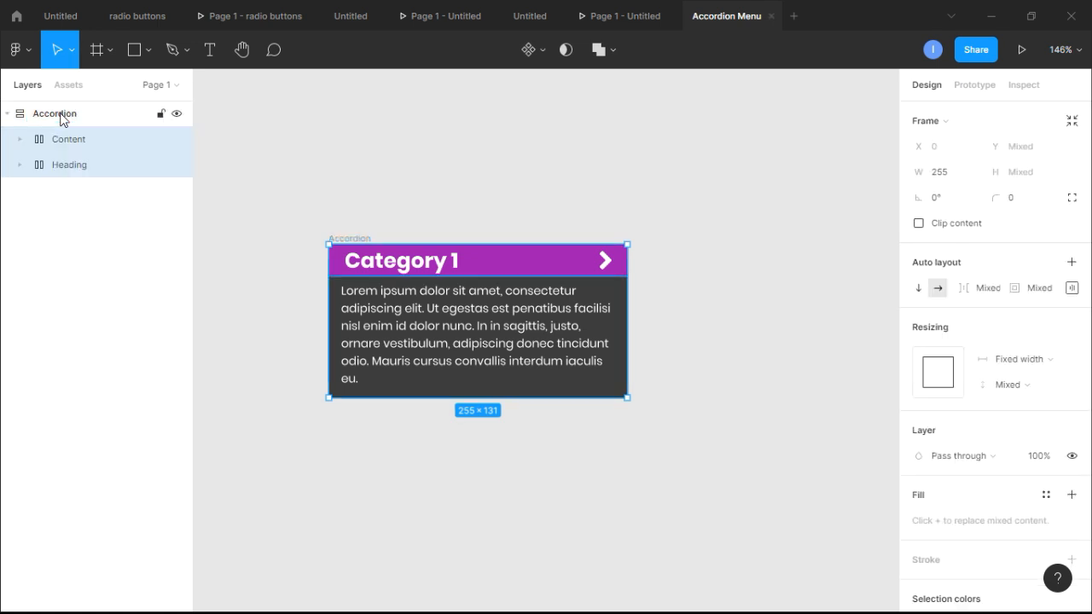
# - Turn the whole Accordion auto layout frame into a component
pyautogui.click(530, 173)
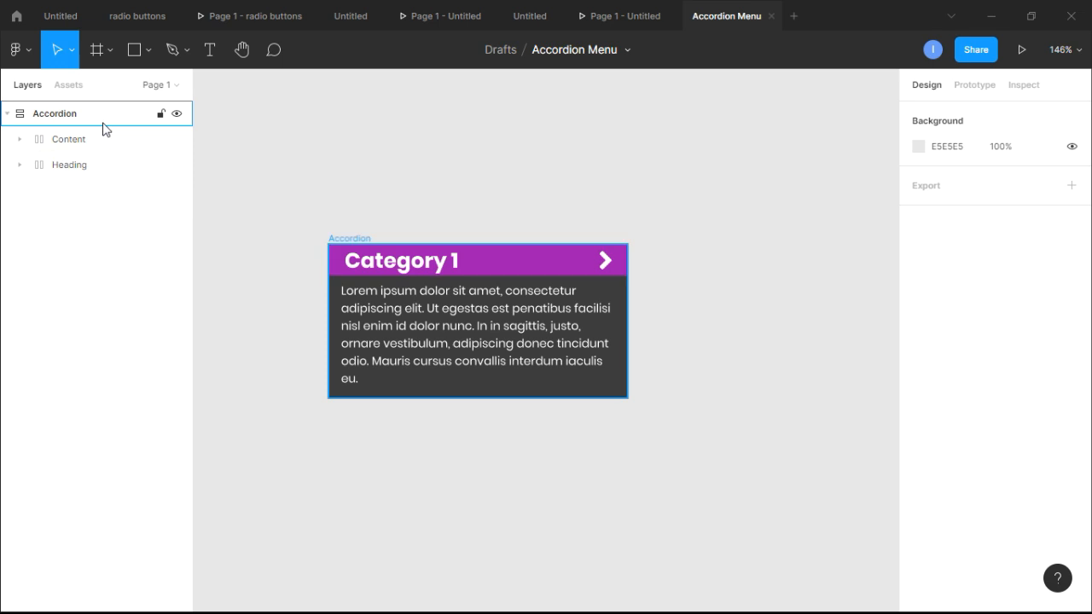
pyautogui.click(91, 121)
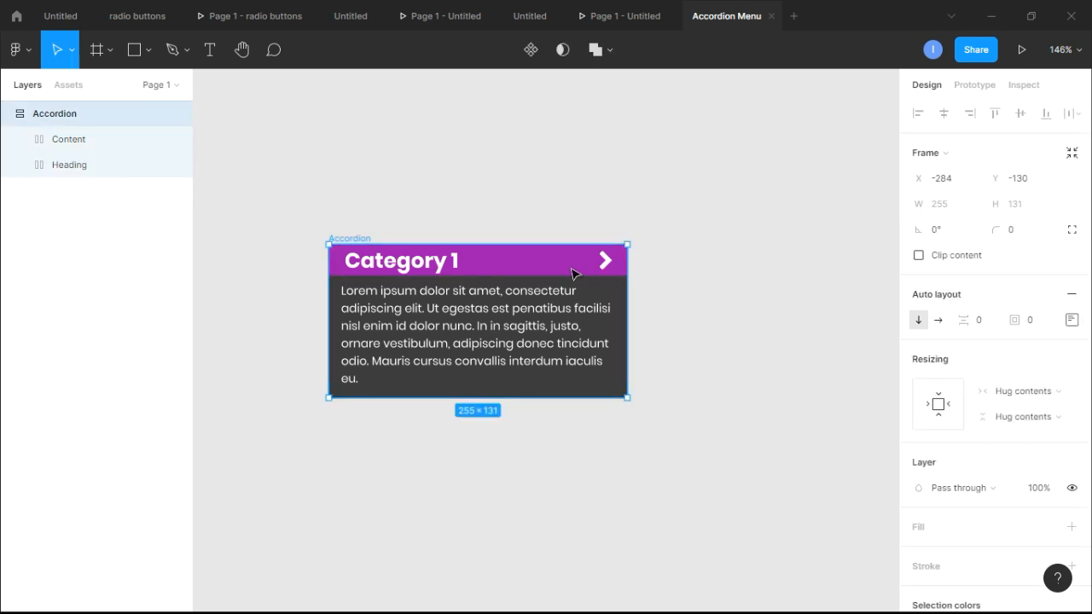
pyautogui.rightClick(496, 262)
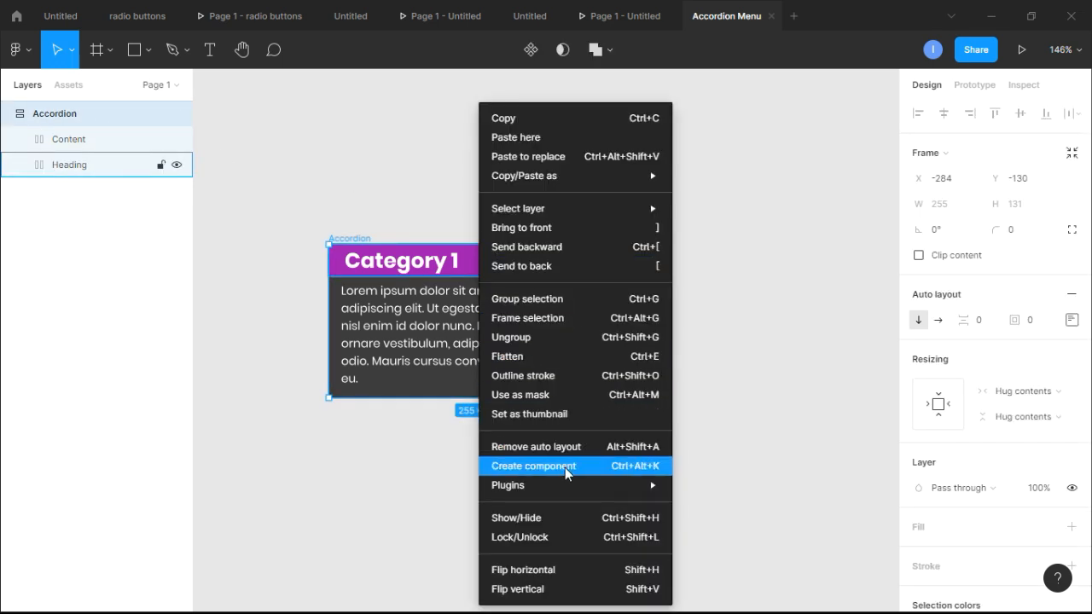
pyautogui.click(565, 468)
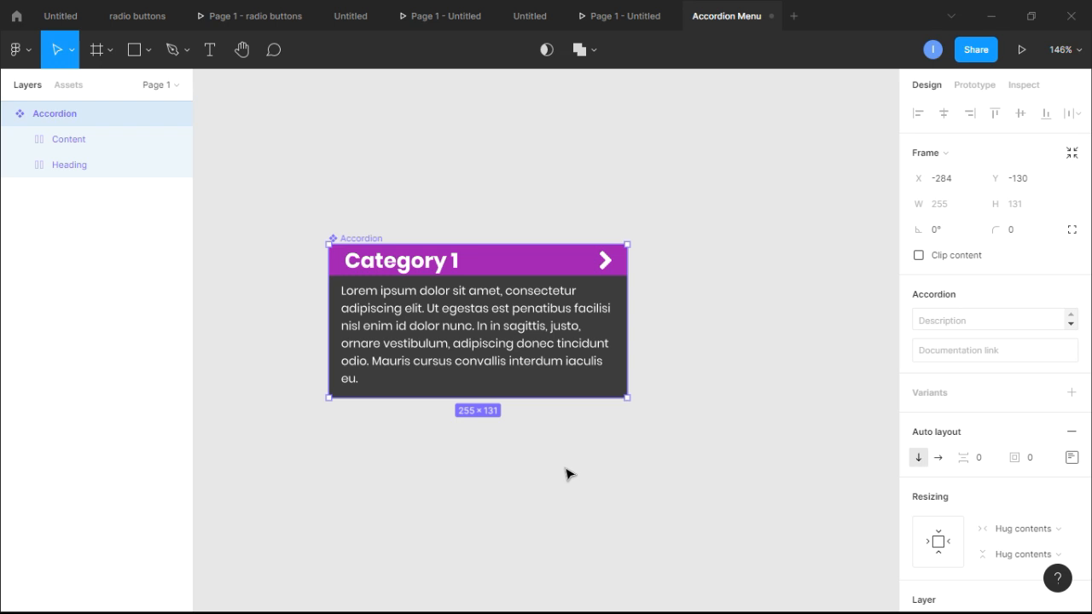
pyautogui.click(436, 161)
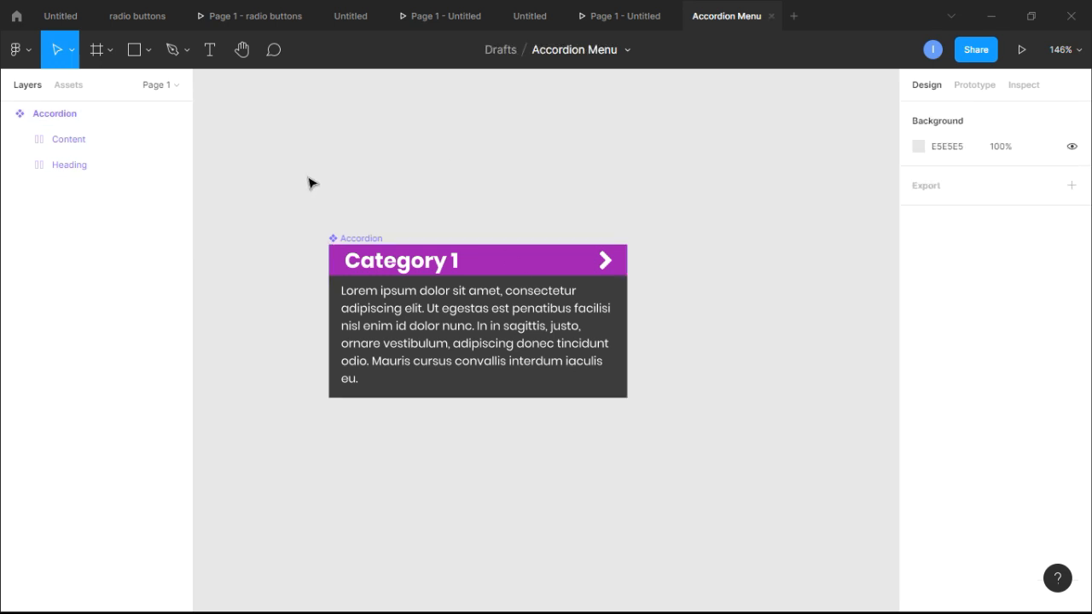
# - Add a second variant to the Accordion component, keeping its default name
pyautogui.click(79, 112)
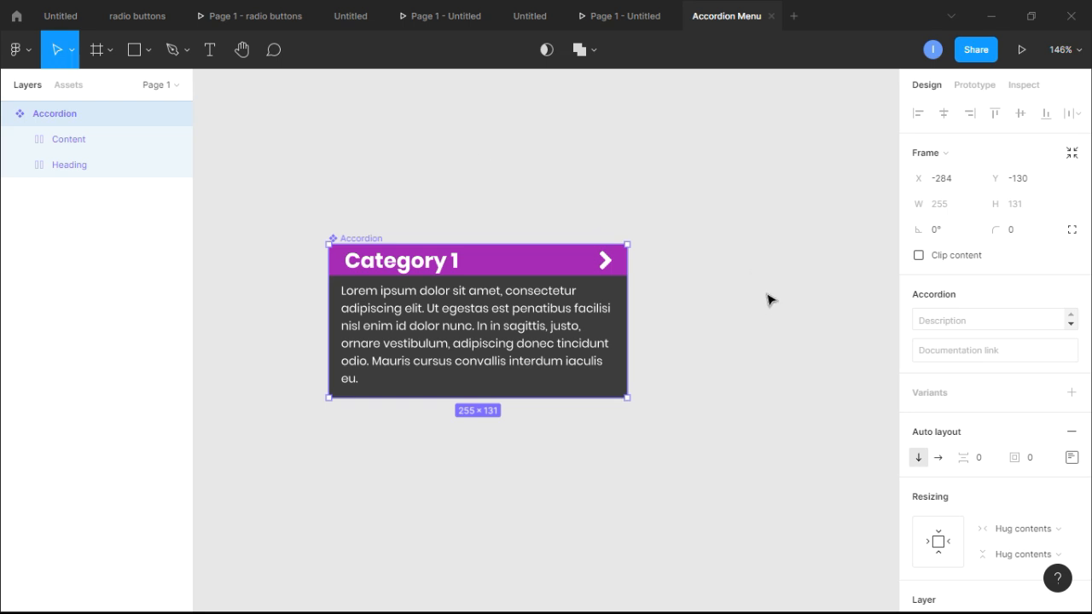
pyautogui.click(1073, 392)
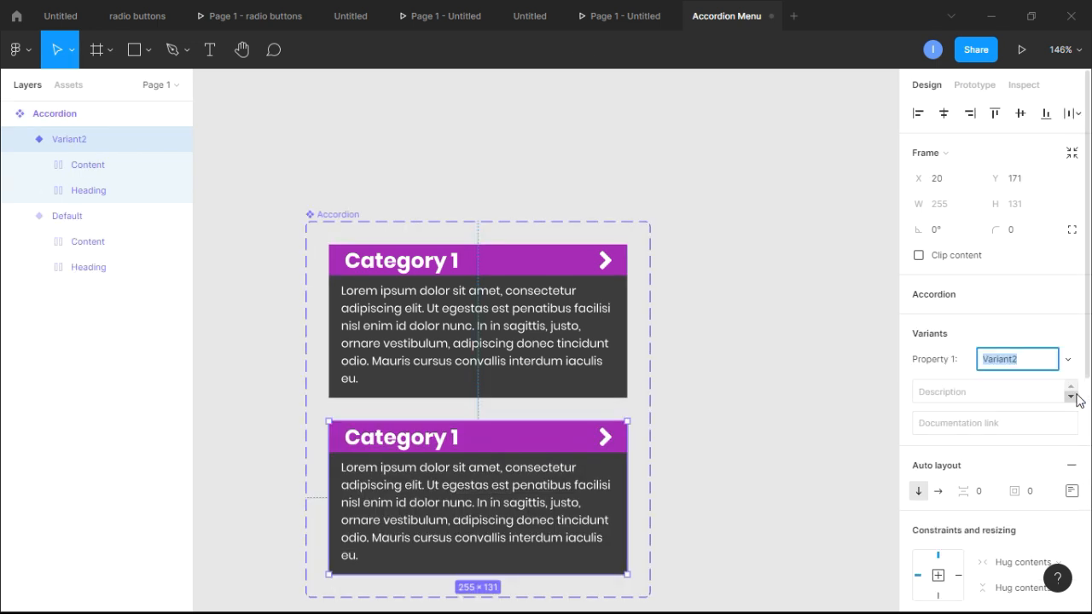
pyautogui.scroll(-1, 796, 393)
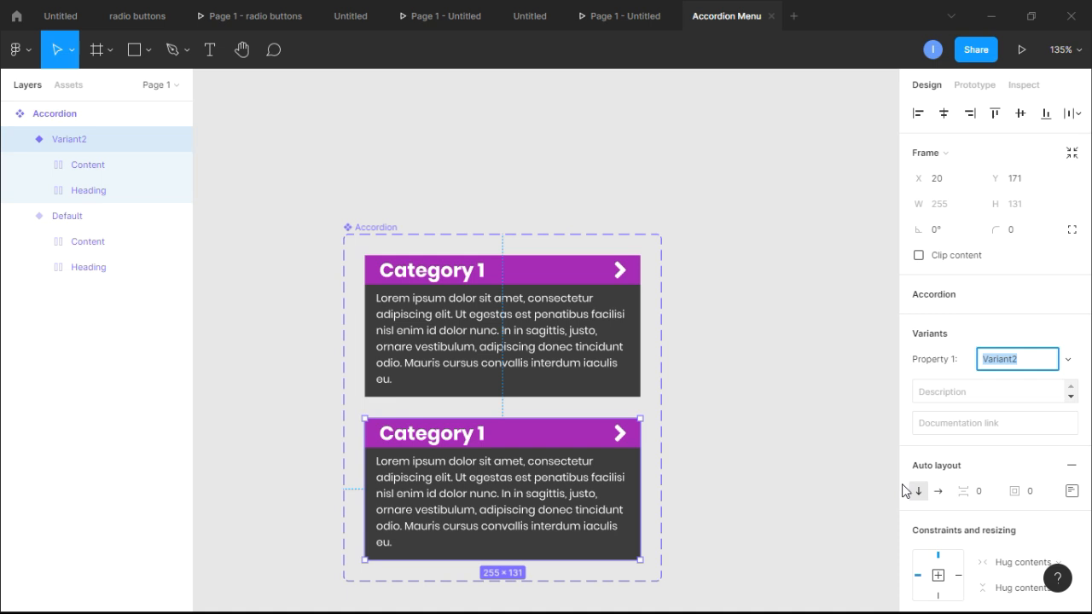
pyautogui.click(1004, 604)
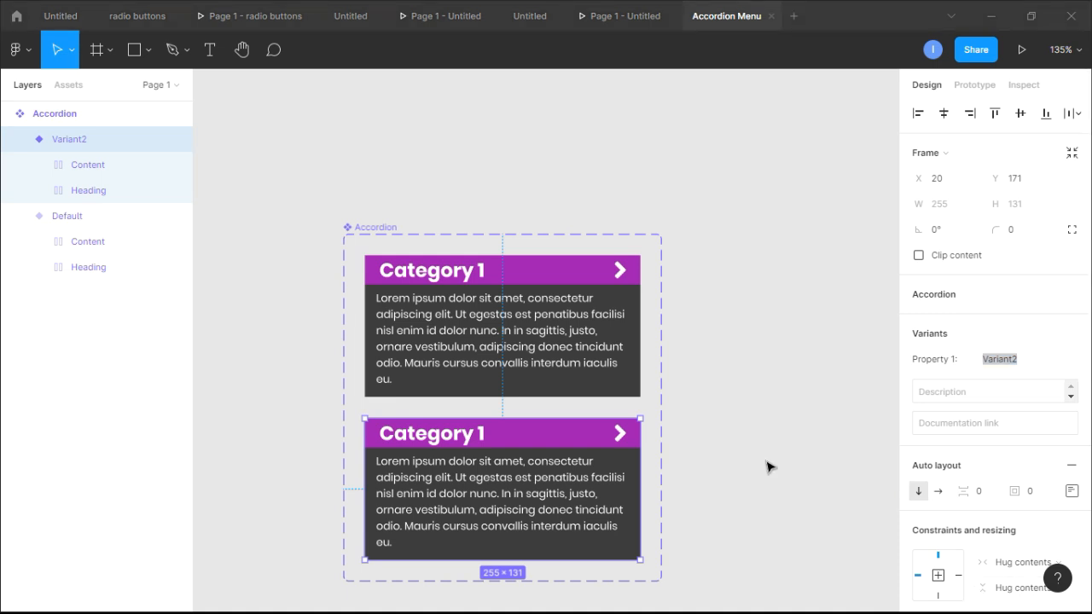
pyautogui.scroll(-2, 768, 465)
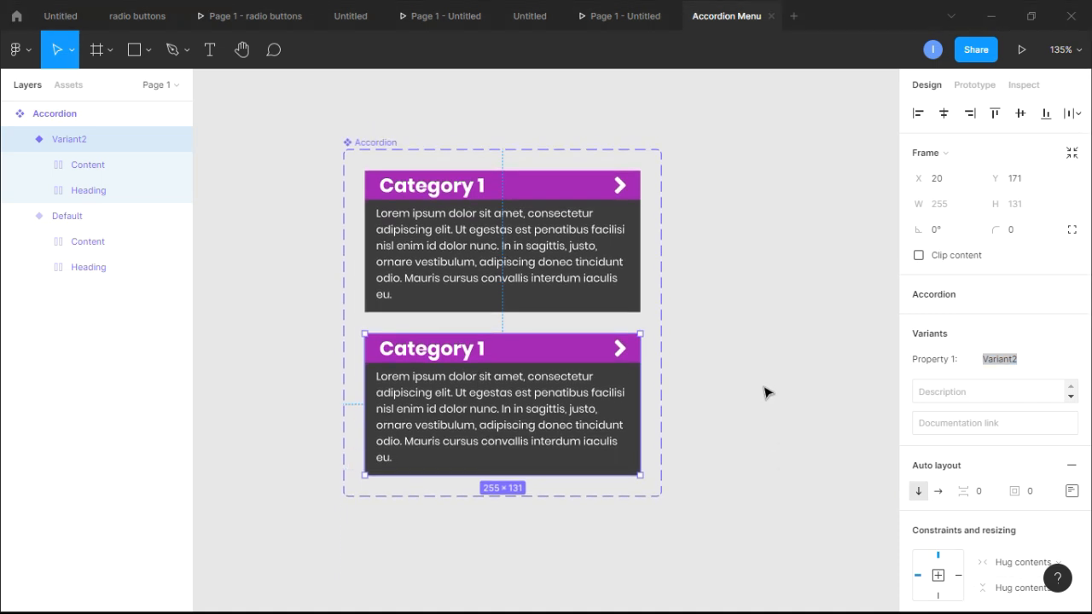
pyautogui.click(765, 392)
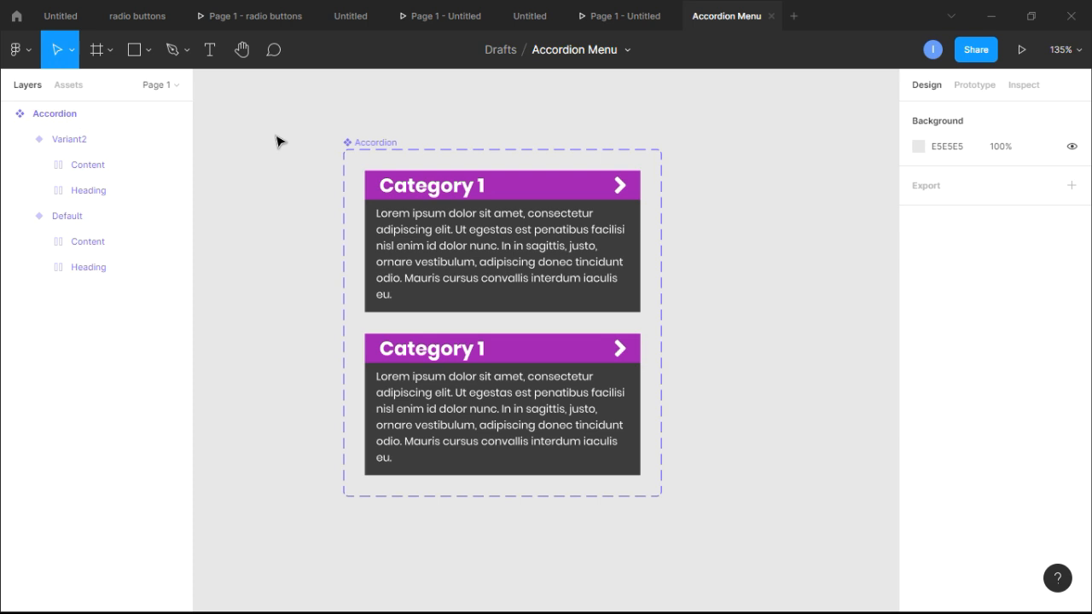
# - Rename the Accordion component set's variant property as Open
pyautogui.click(87, 118)
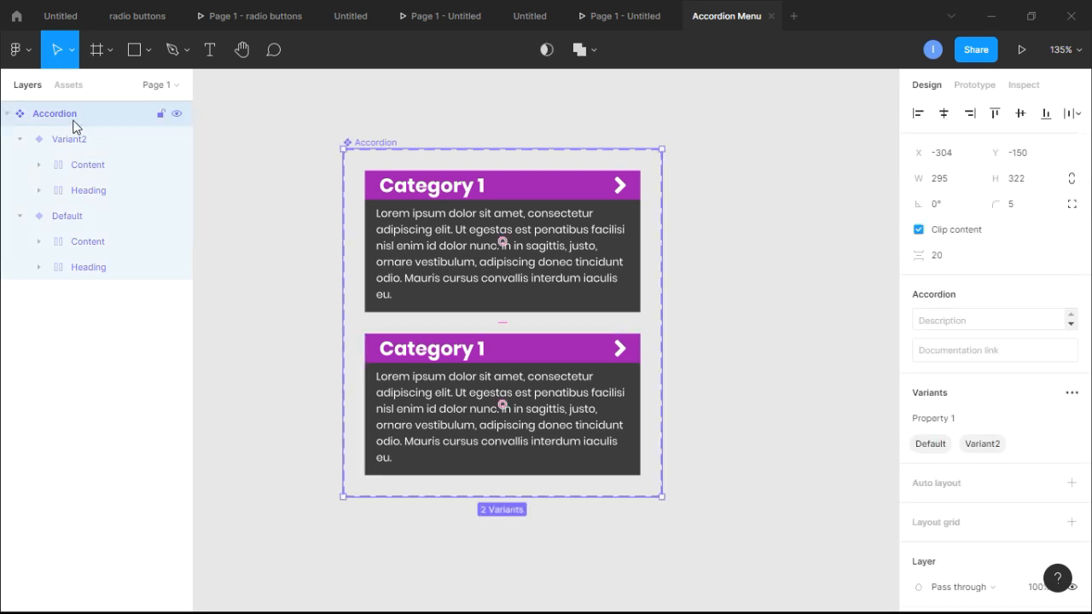
pyautogui.click(962, 425)
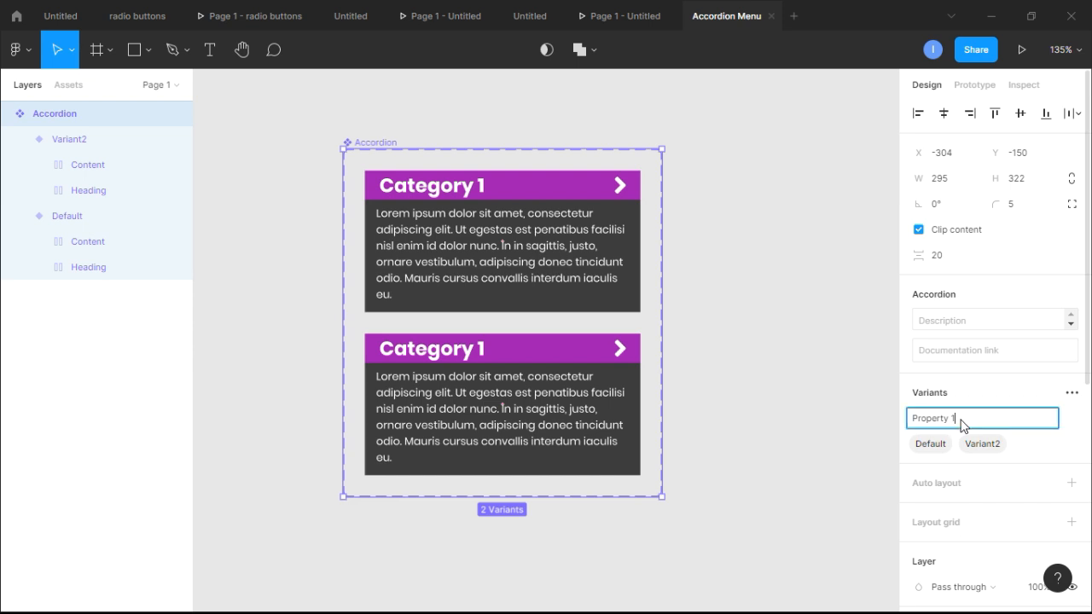
pyautogui.press('BackSpace')
pyautogui.write('Open')
pyautogui.press('Return')
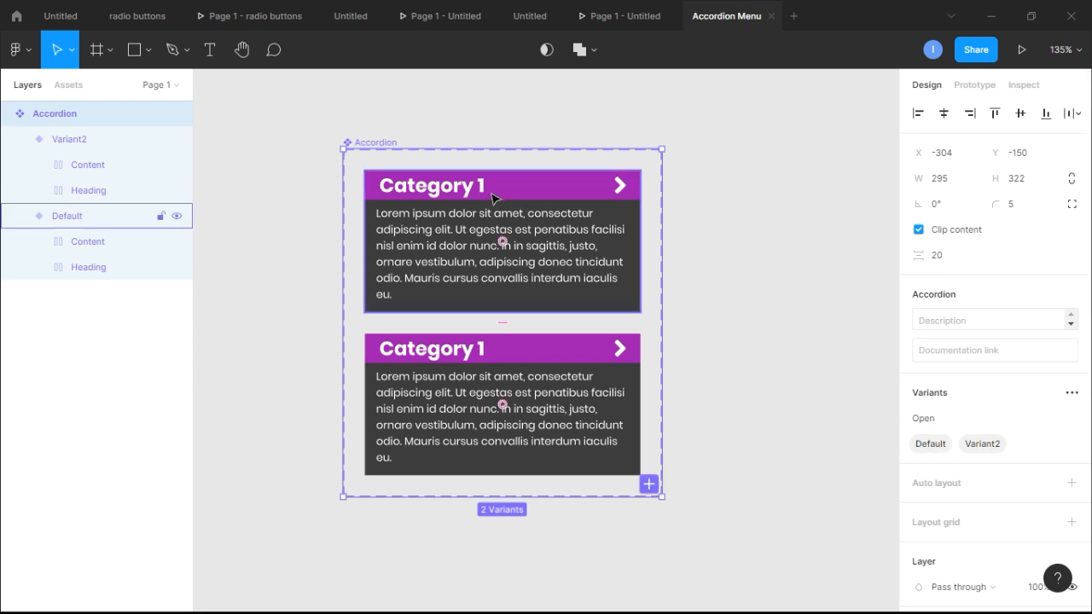
# - Rename the Open property's values, changing Default to False and Variant2 to True
pyautogui.doubleClick(937, 446)
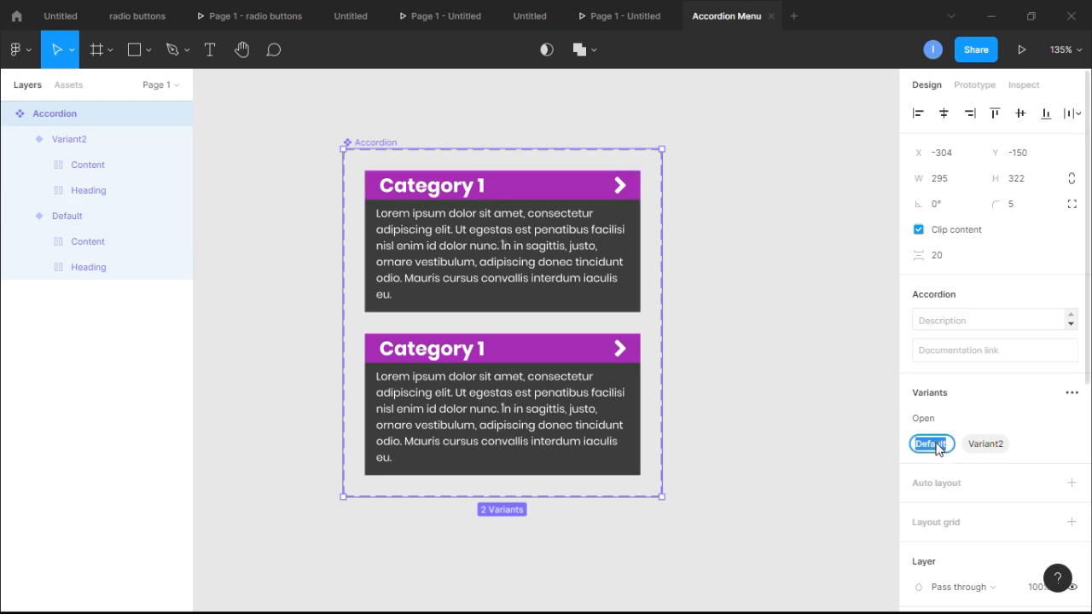
pyautogui.write('False')
pyautogui.press('Return')
pyautogui.doubleClick(979, 449)
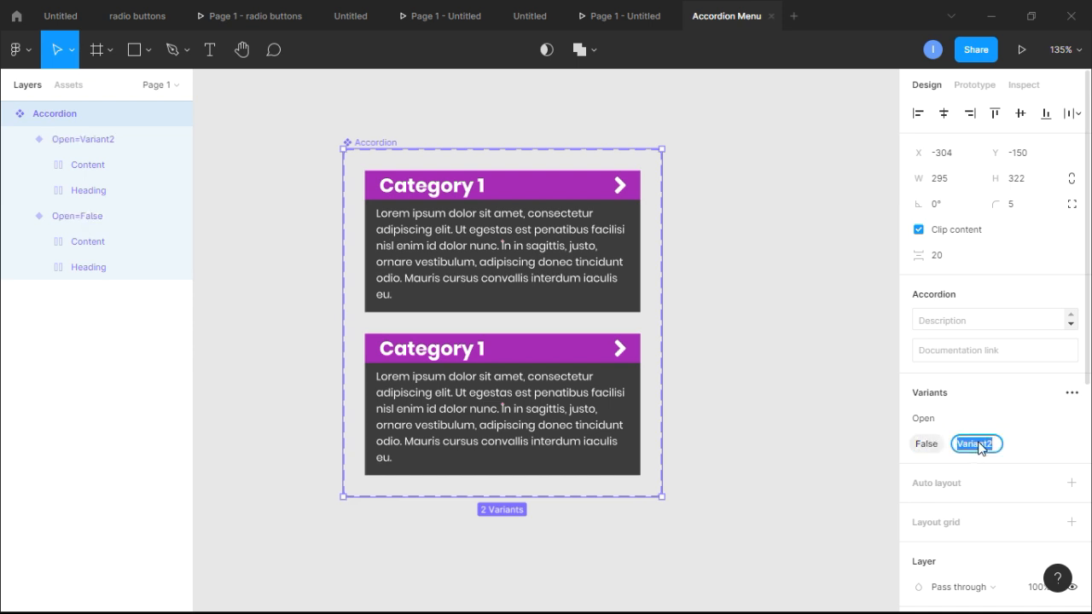
pyautogui.write('Tr')
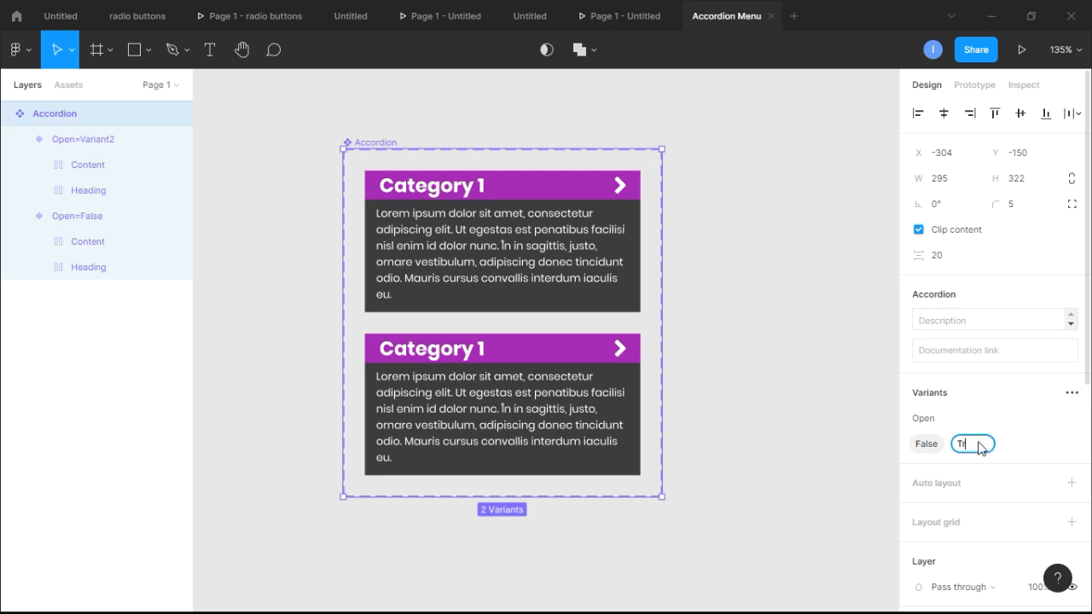
pyautogui.write('ue')
pyautogui.press('Return')
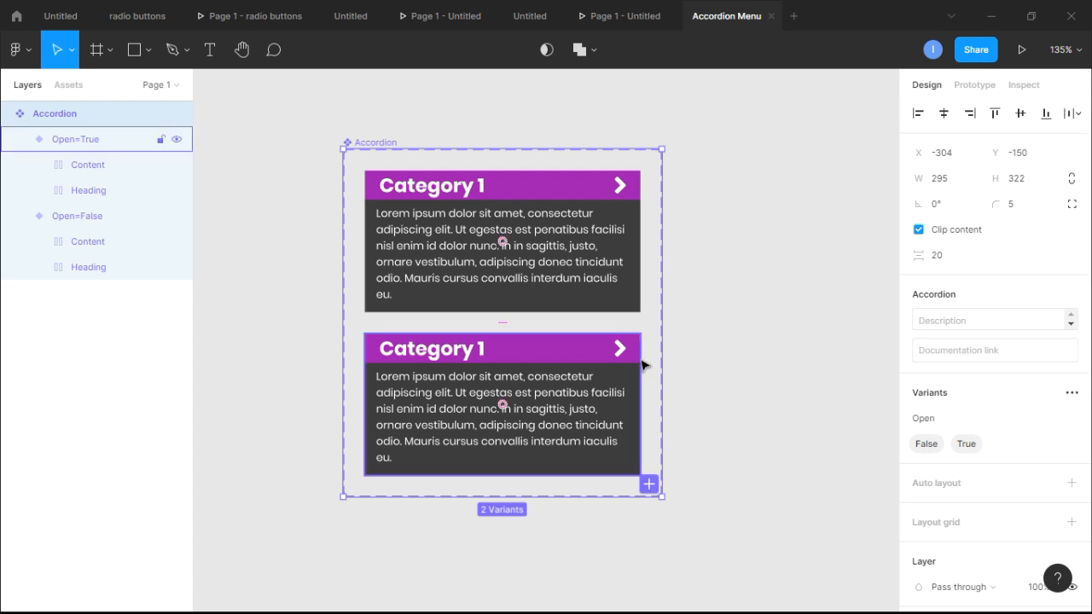
pyautogui.click(699, 268)
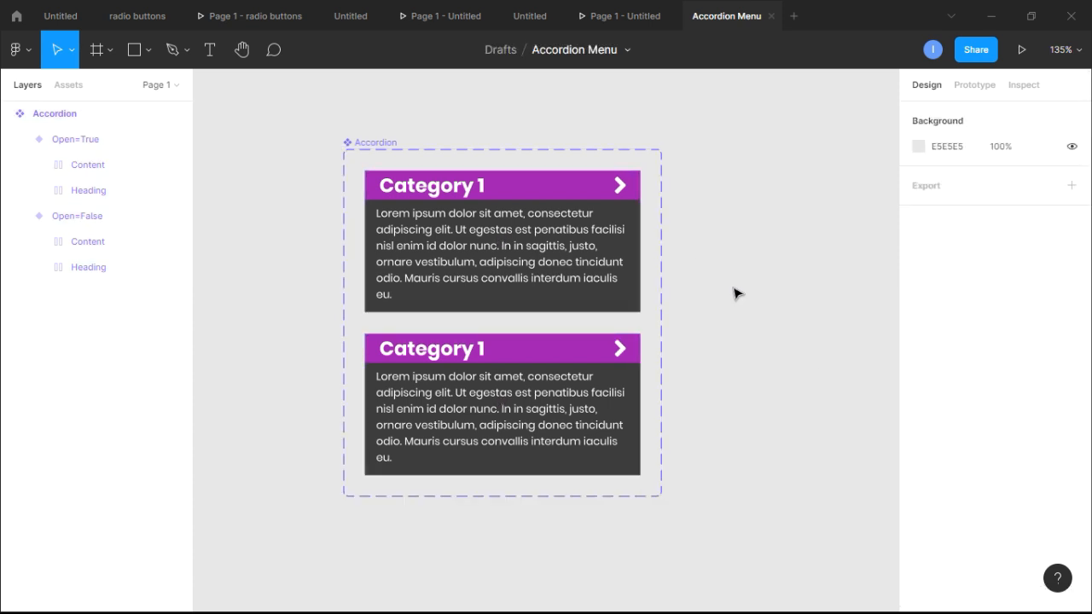
# - Hide the Content layer in the Open=False variant so only its heading bar shows
pyautogui.click(91, 142)
pyautogui.click(721, 234)
pyautogui.click(522, 194)
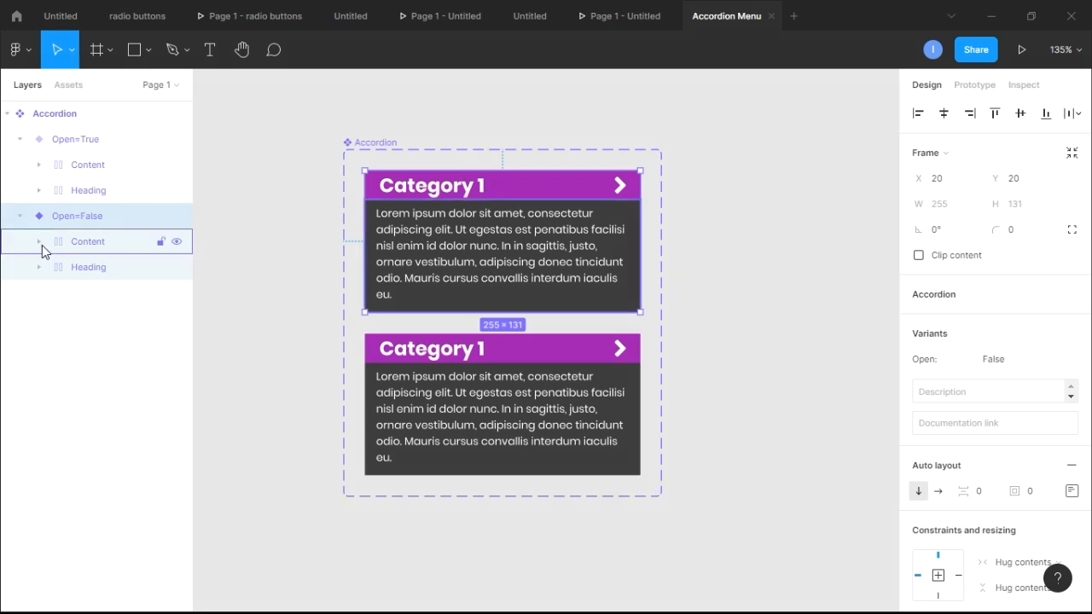
pyautogui.click(176, 243)
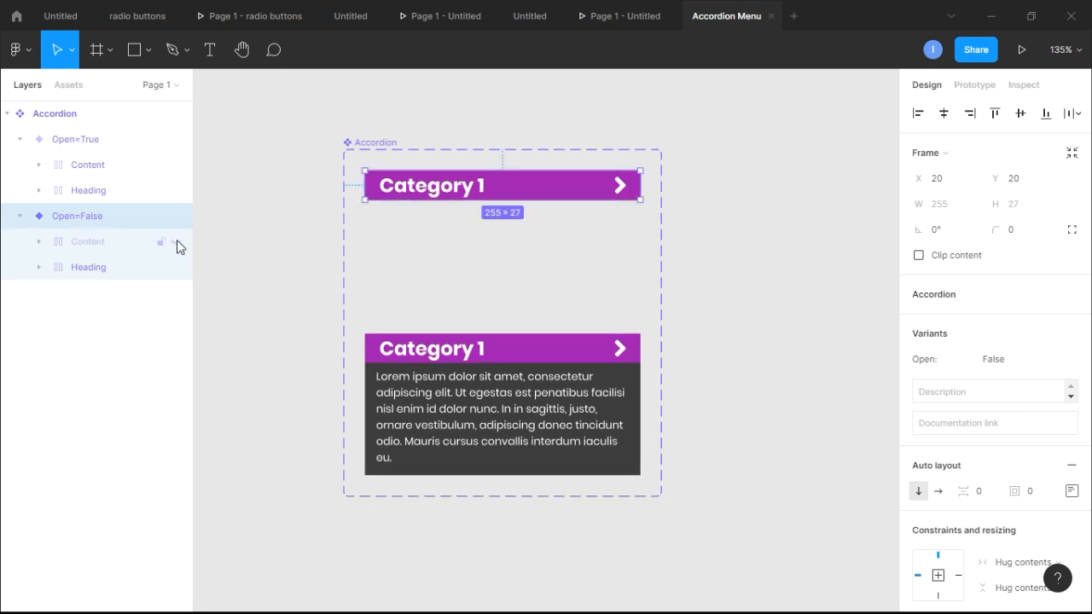
pyautogui.click(290, 197)
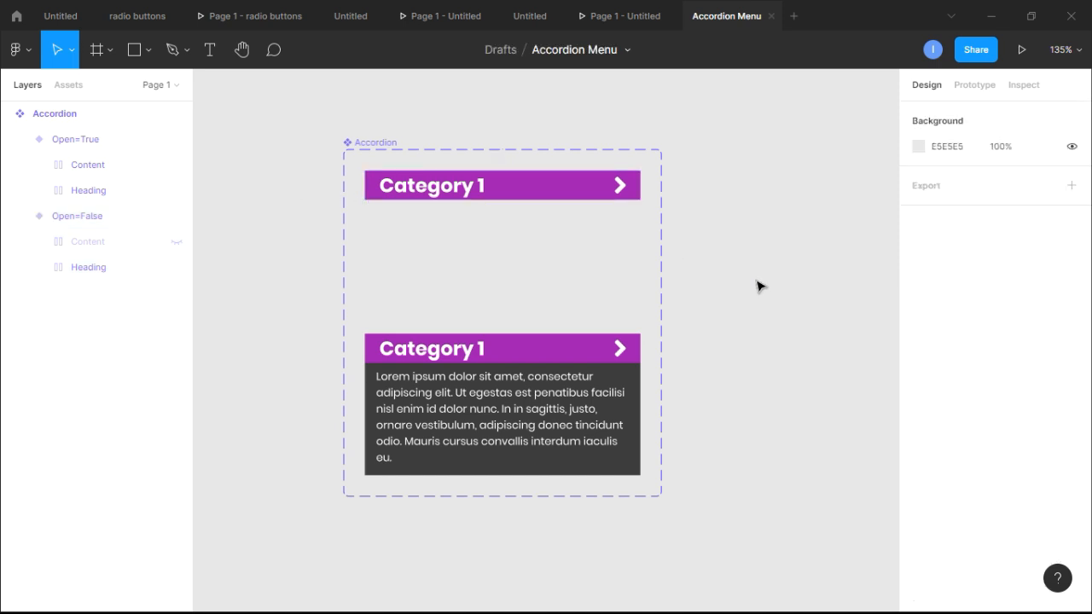
pyautogui.click(64, 122)
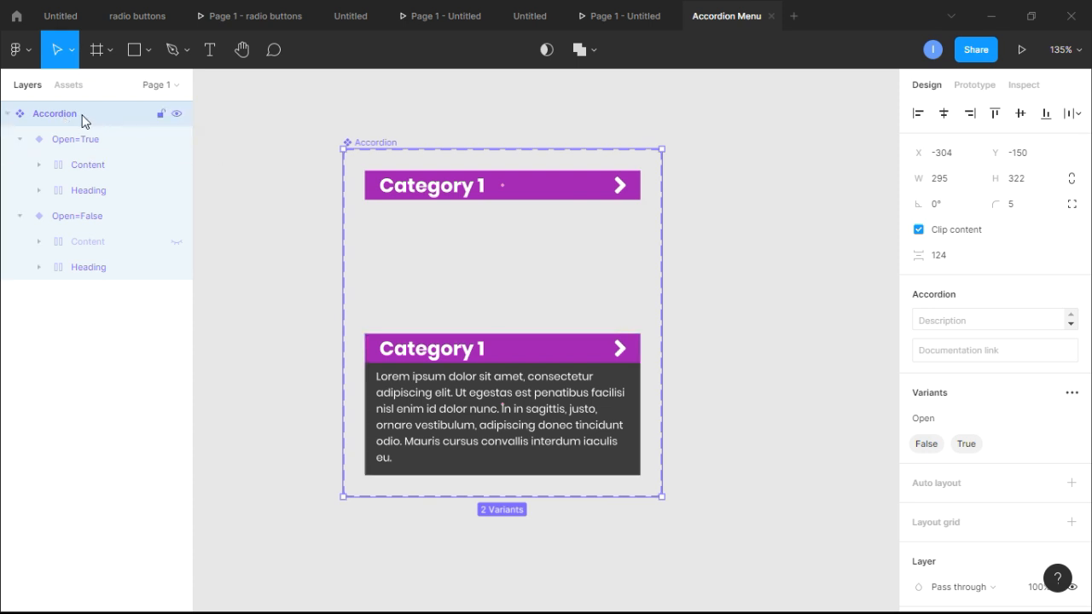
pyautogui.rightClick(76, 114)
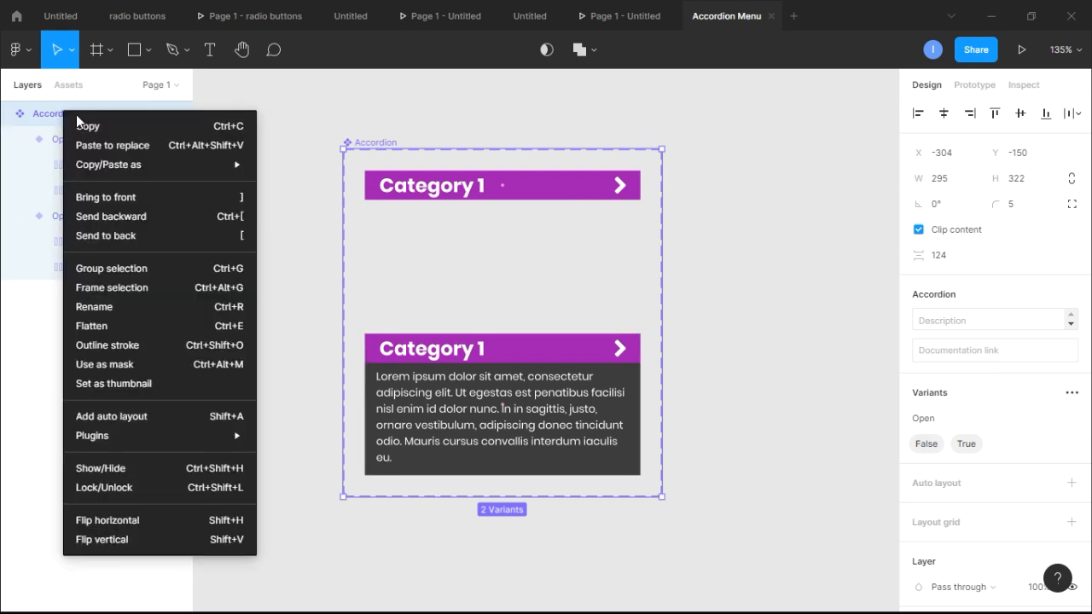
pyautogui.click(310, 117)
pyautogui.click(310, 139)
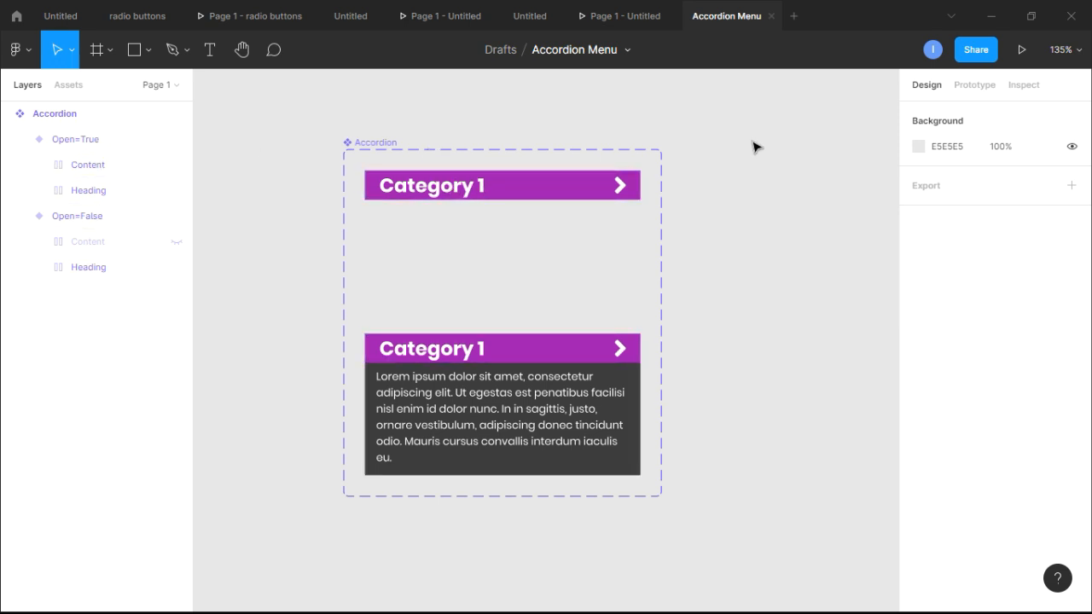
pyautogui.click(76, 141)
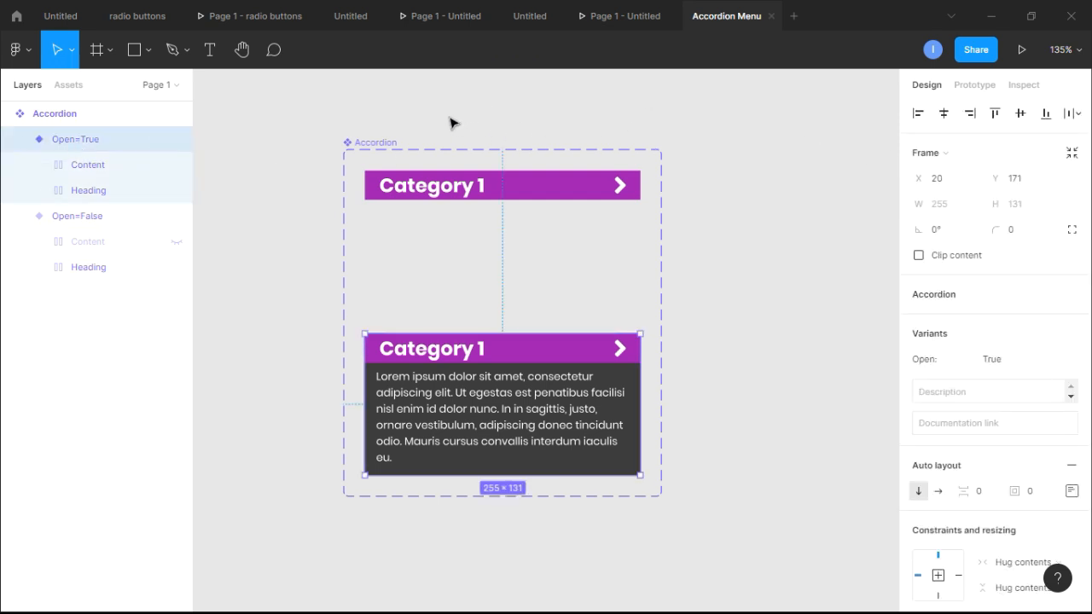
pyautogui.click(242, 164)
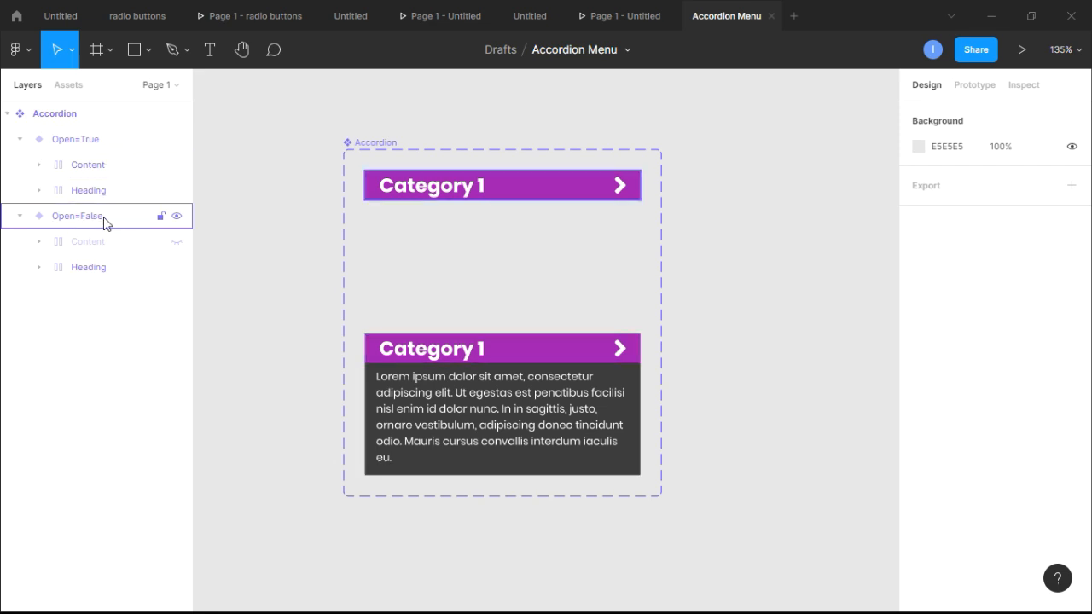
# - Give the Open=False variant an on-click interaction that changes to Open=True with a Smart animate transition
pyautogui.click(987, 87)
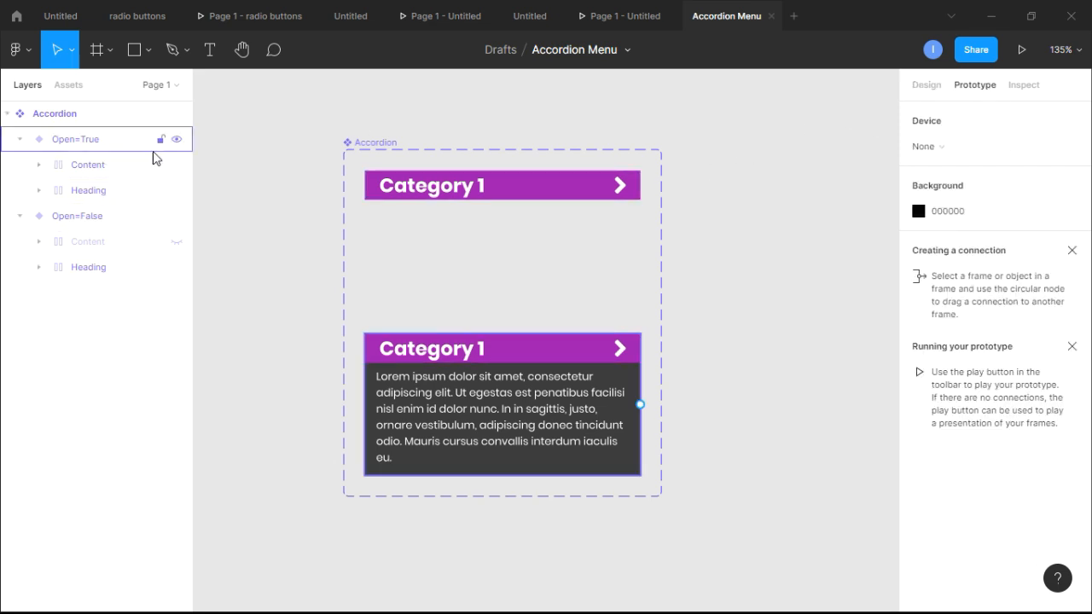
pyautogui.click(476, 187)
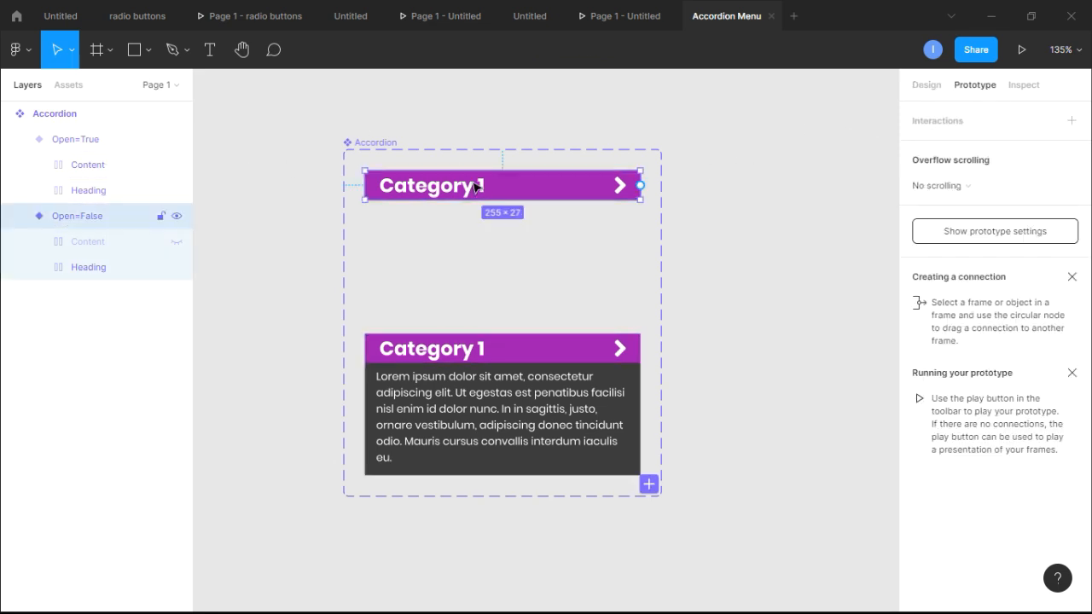
pyautogui.click(1072, 121)
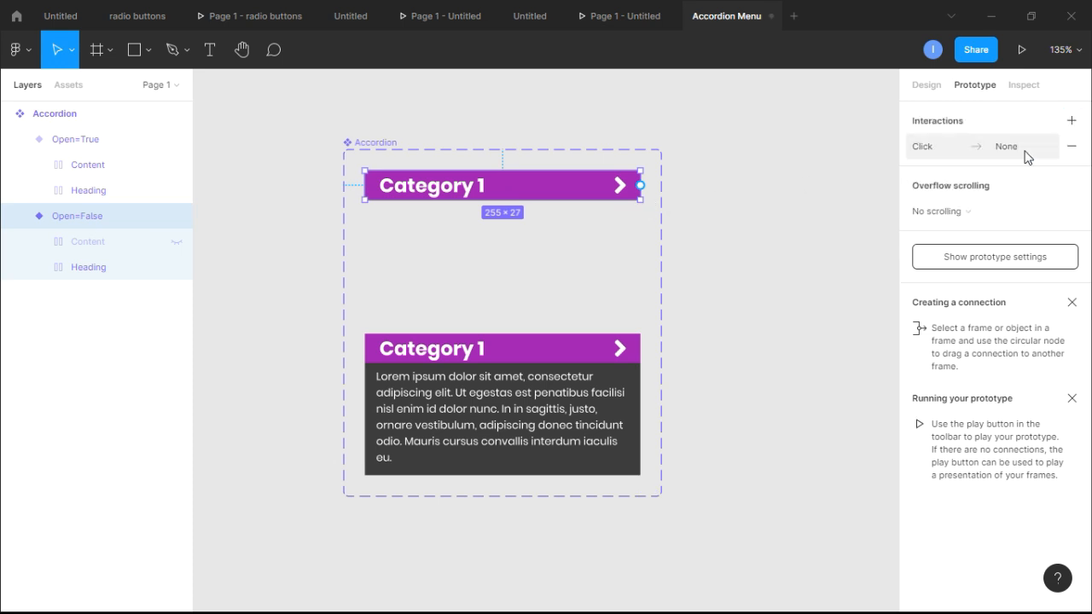
pyautogui.click(983, 146)
pyautogui.click(791, 212)
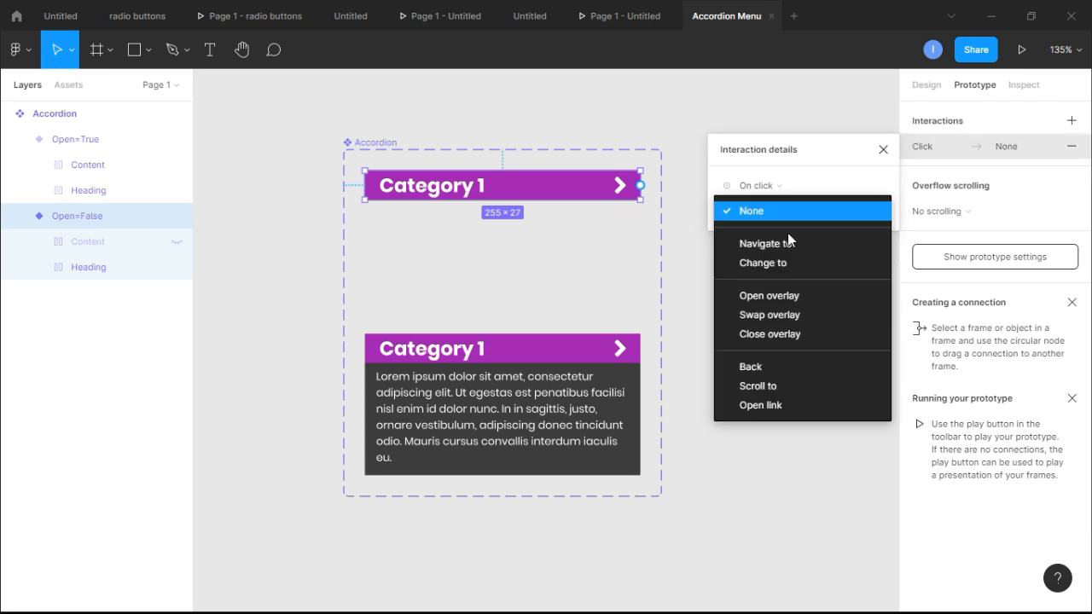
pyautogui.click(795, 263)
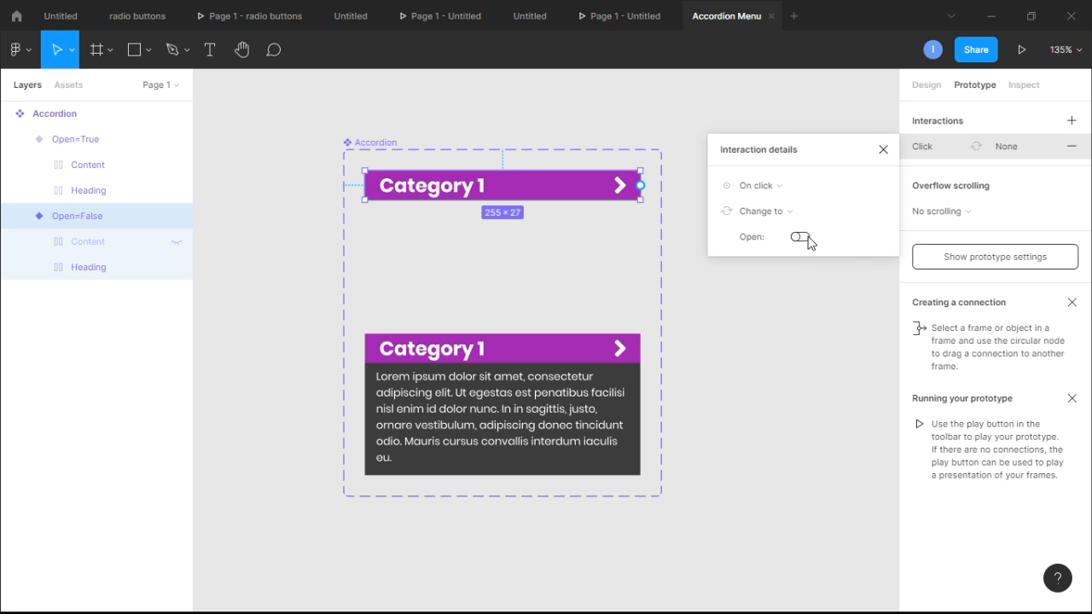
pyautogui.click(800, 238)
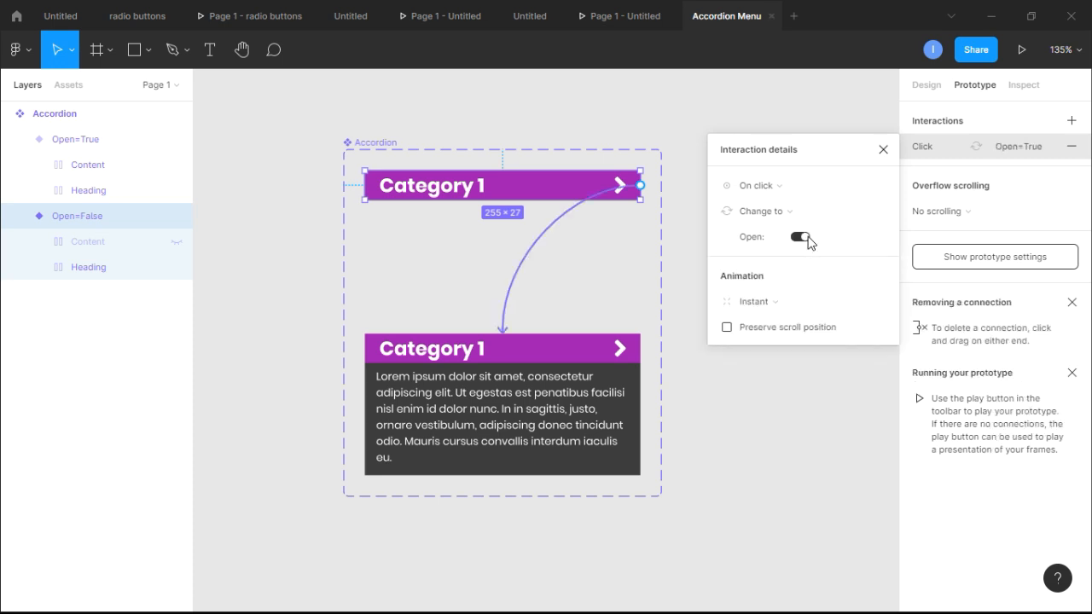
pyautogui.click(776, 308)
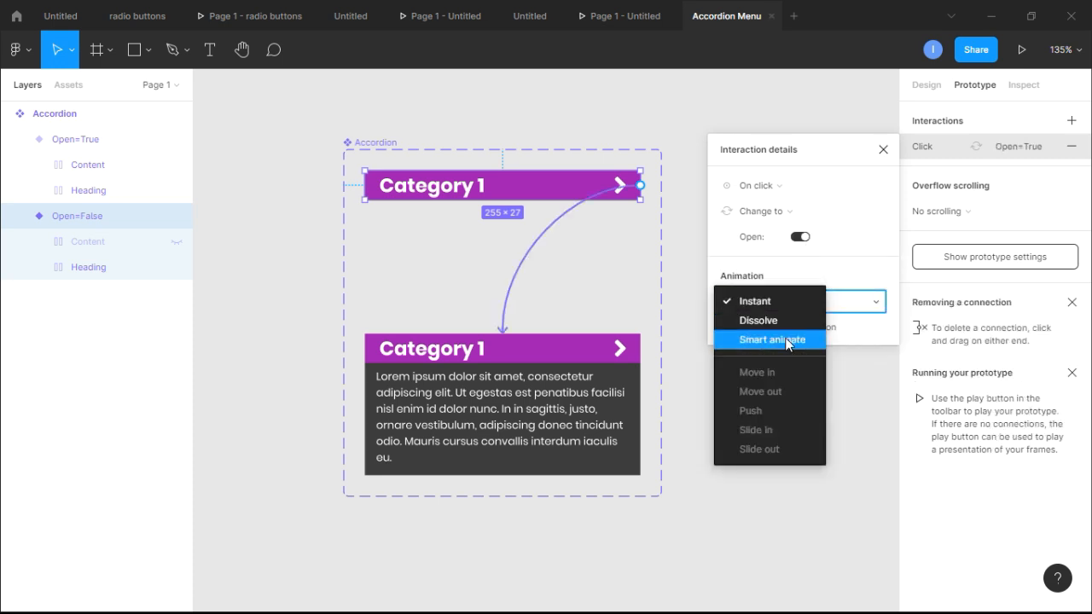
pyautogui.click(787, 341)
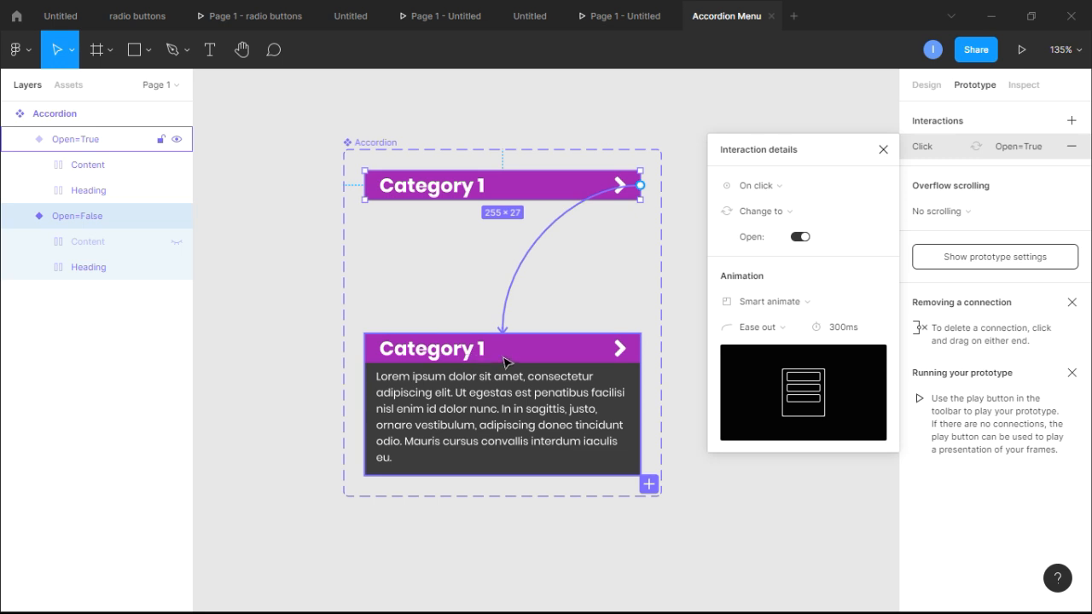
pyautogui.doubleClick(846, 331)
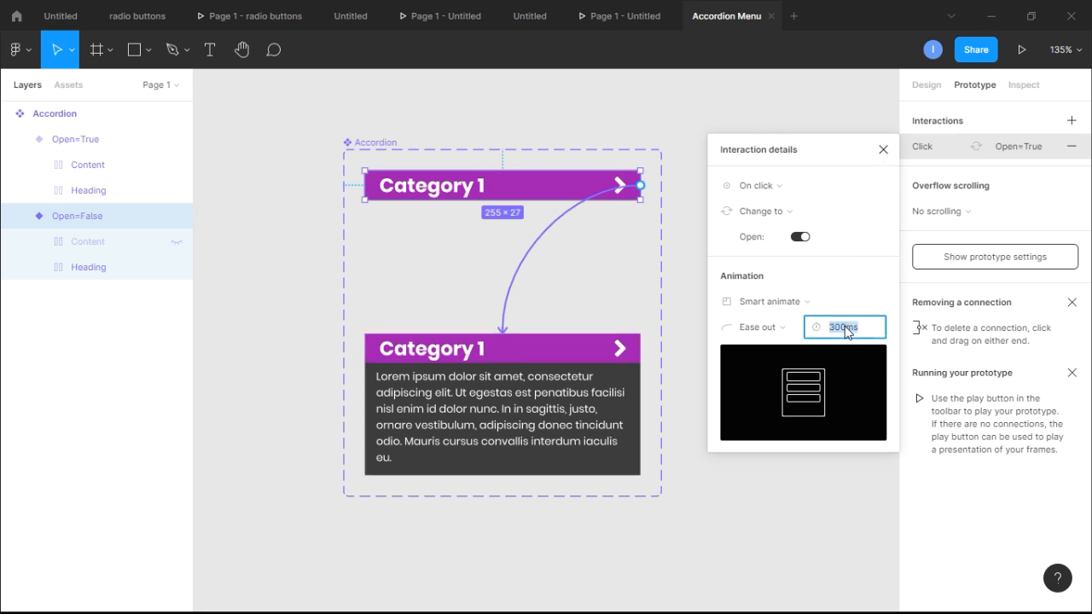
pyautogui.write('100')
pyautogui.press('Return')
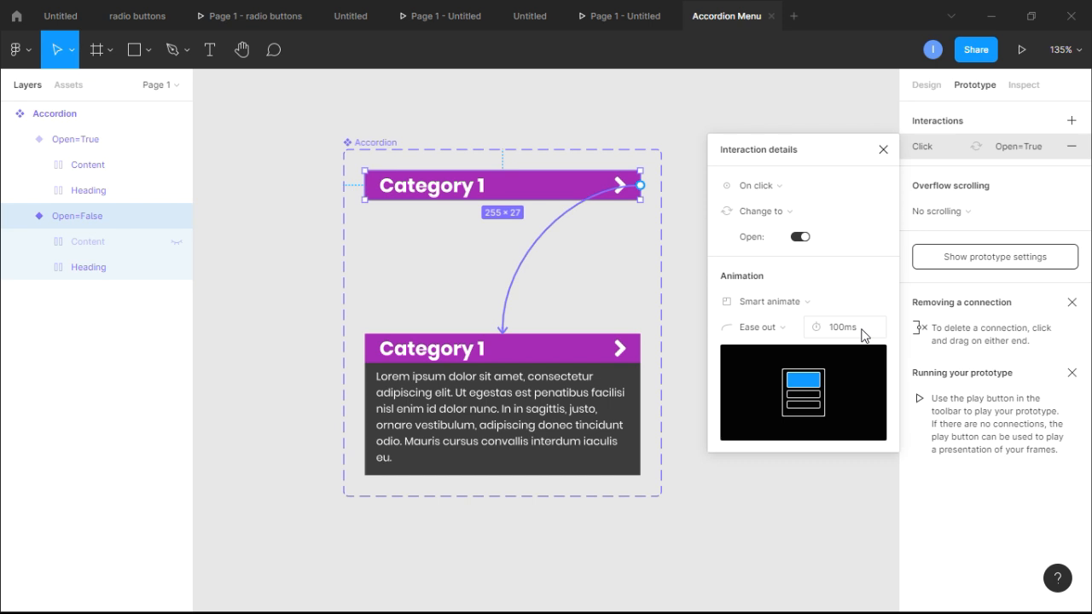
pyautogui.hotkey('ctrl', 'z')
pyautogui.hotkey('ctrl', 'z')
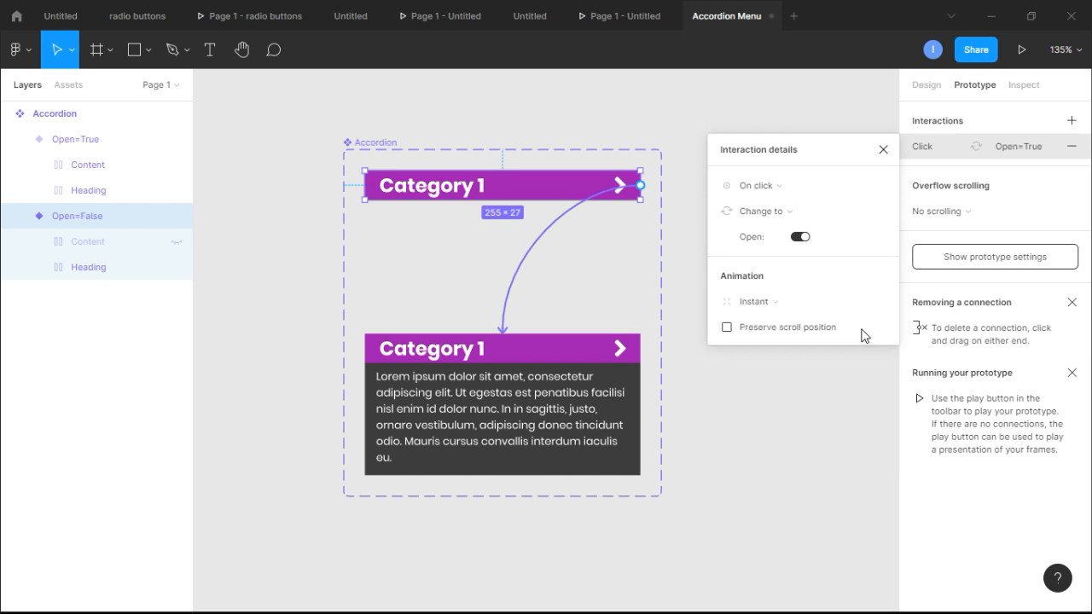
# - Set the Open=False variant's click interaction to Smart animate with a 100 ms duration
pyautogui.click(768, 300)
pyautogui.click(744, 339)
pyautogui.click(859, 333)
pyautogui.write('100')
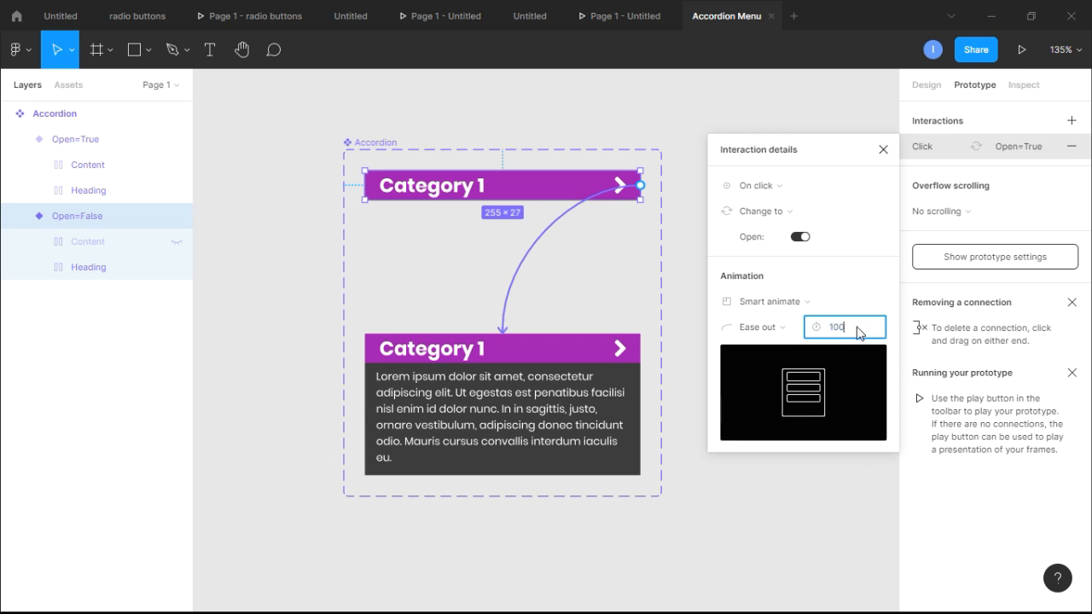
pyautogui.press('Return')
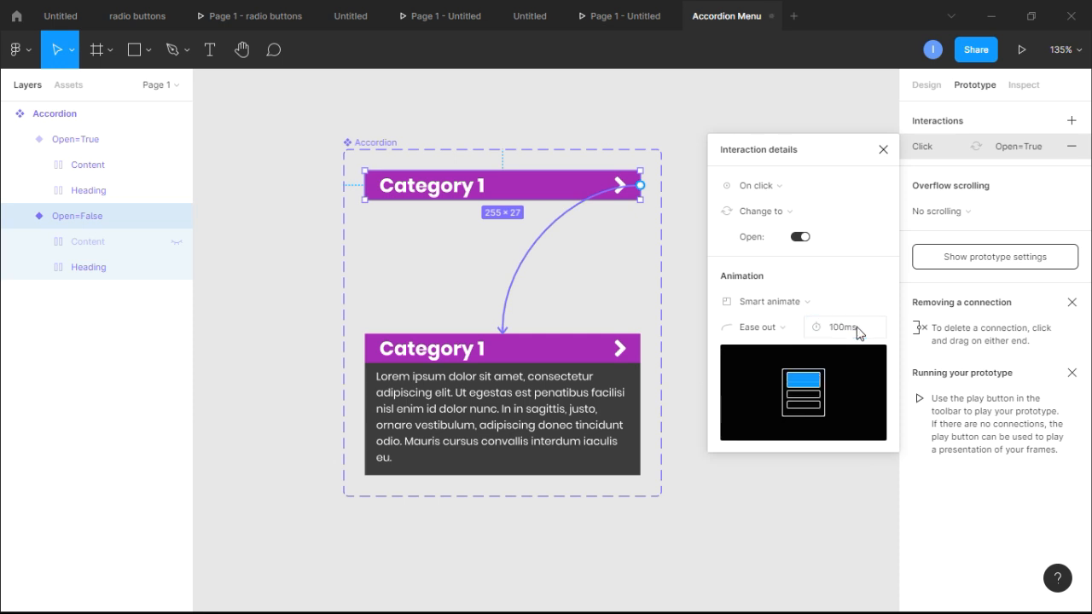
pyautogui.click(884, 150)
pyautogui.click(780, 322)
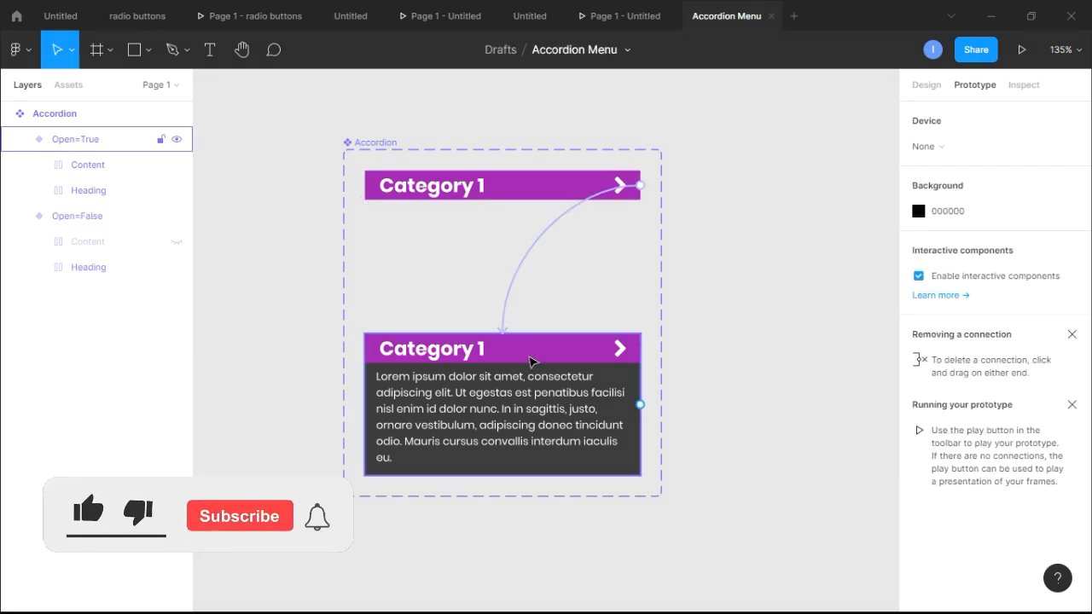
# - Give the Open=True variant an on-click interaction that changes to Open=False
pyautogui.click(529, 361)
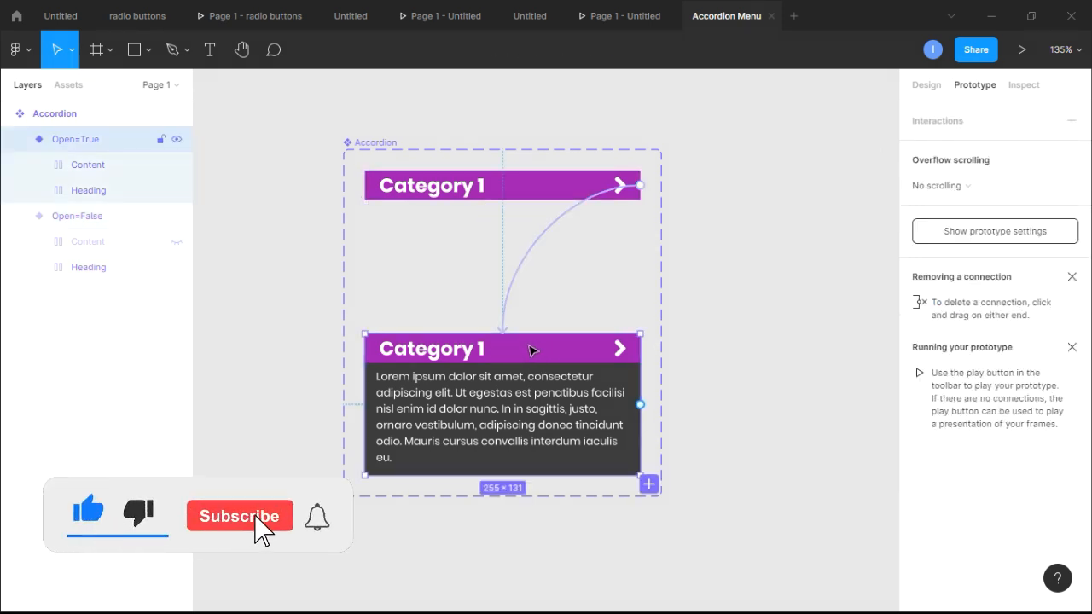
pyautogui.click(1073, 122)
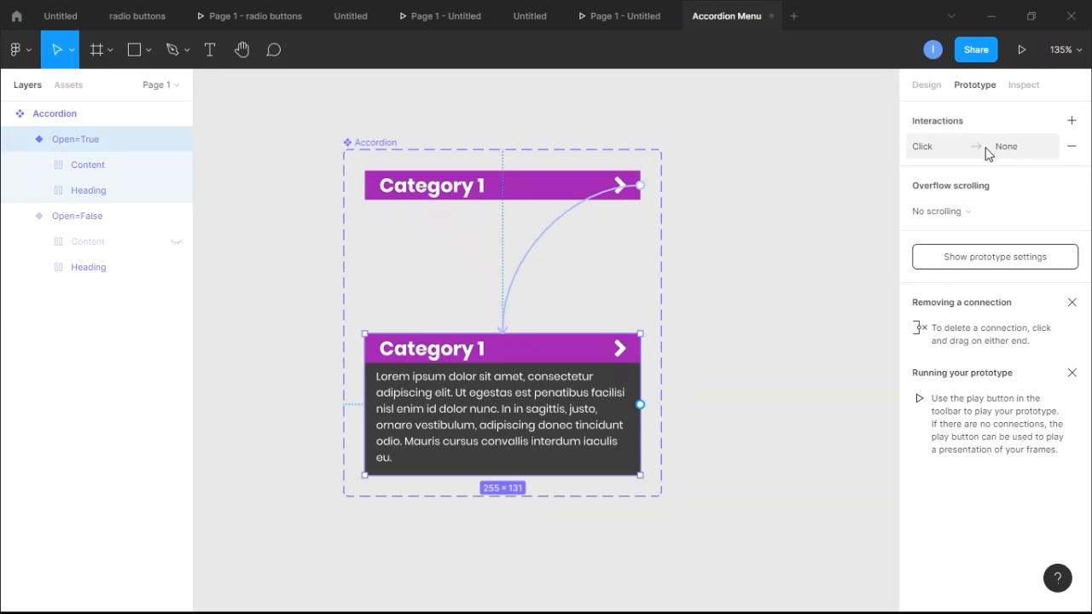
pyautogui.click(995, 154)
pyautogui.click(780, 213)
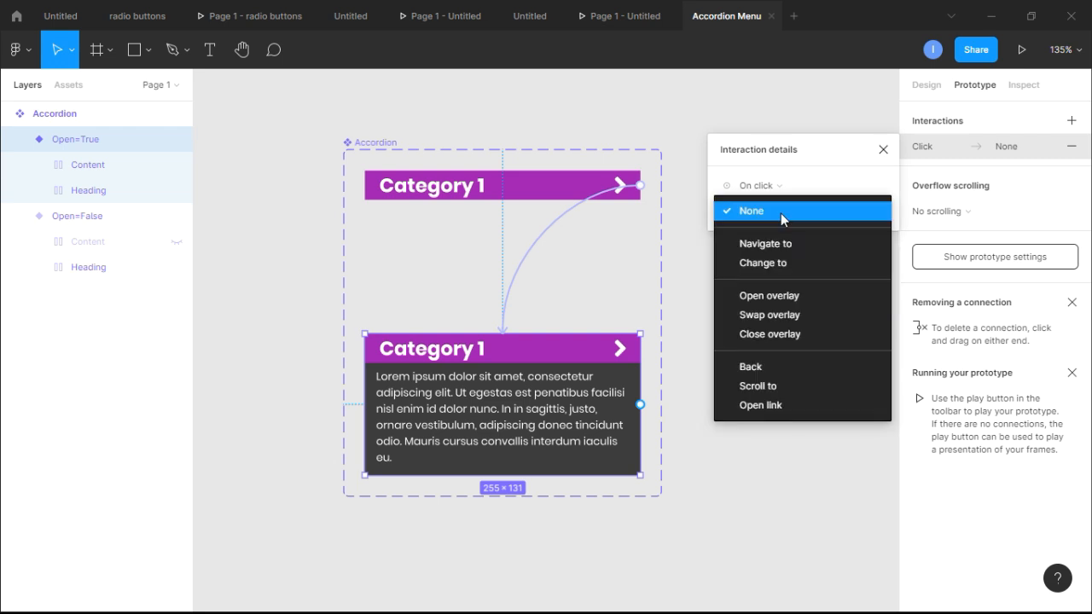
pyautogui.click(794, 264)
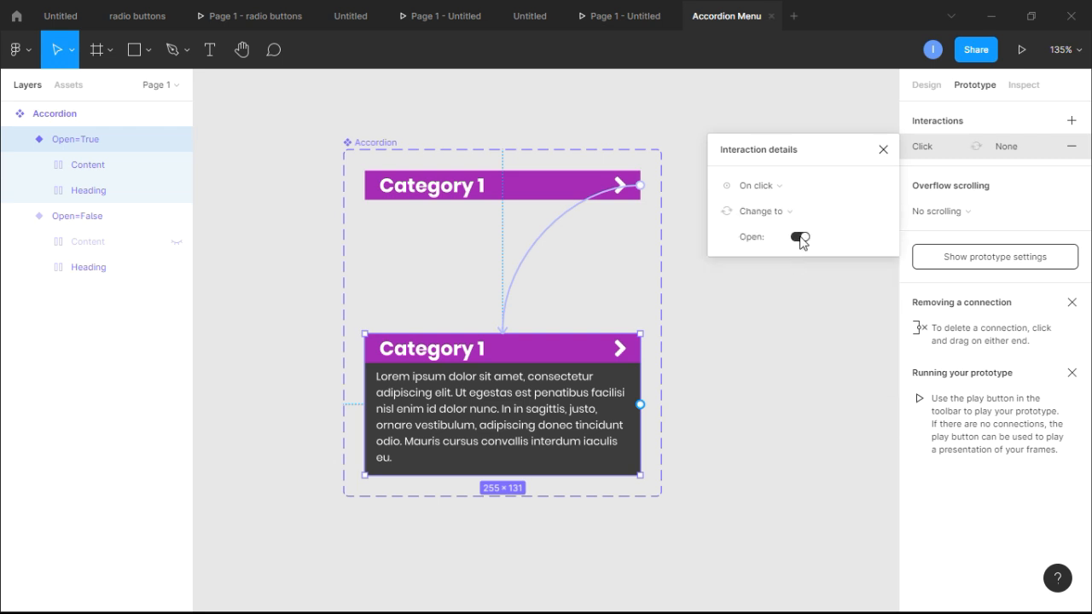
pyautogui.click(801, 238)
# - Set the Open=True variant's click transition to Smart animate with a 100 ms duration
pyautogui.click(765, 308)
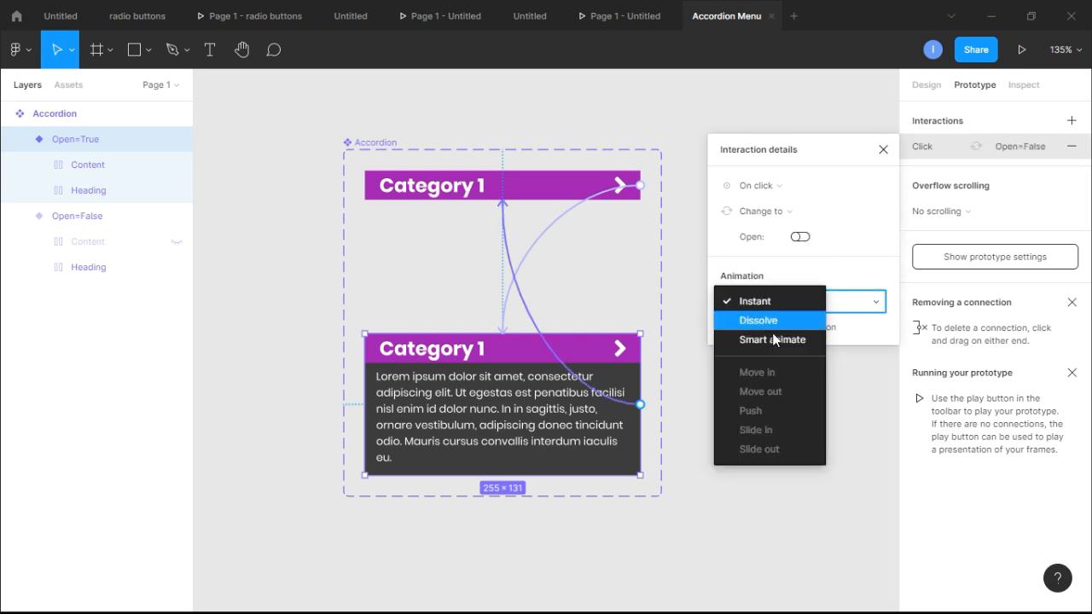
pyautogui.click(773, 341)
pyautogui.click(845, 329)
pyautogui.write('100')
pyautogui.press('Return')
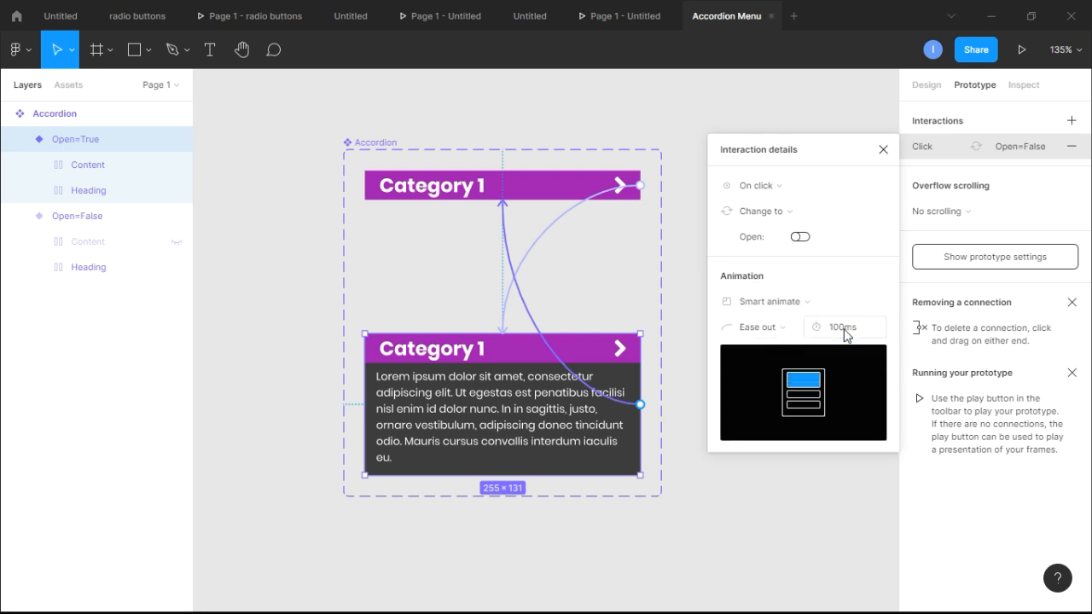
pyautogui.click(884, 150)
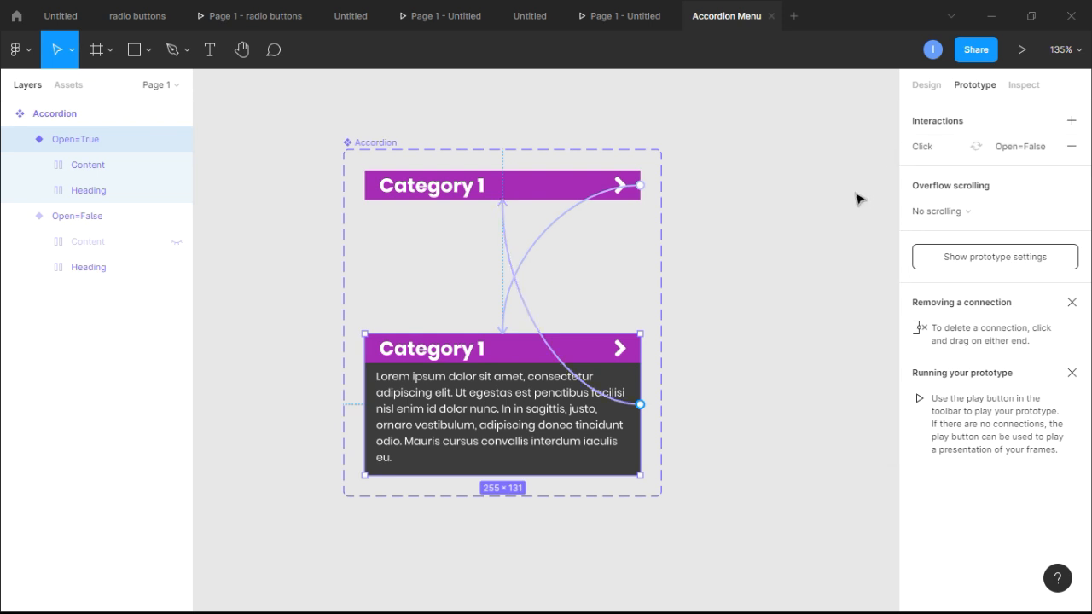
pyautogui.click(818, 261)
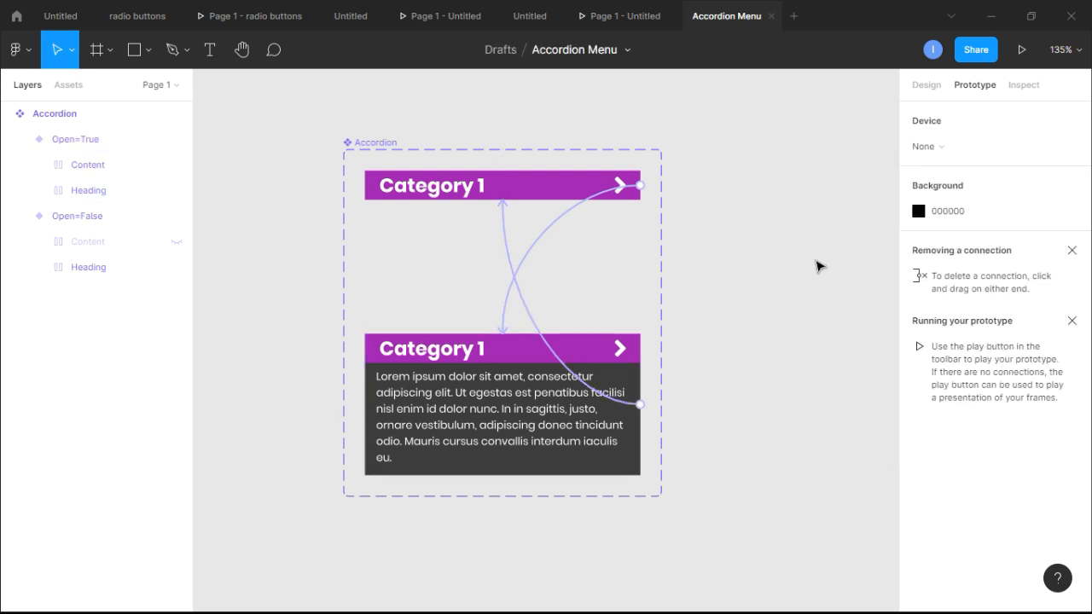
# - Add auto layout to the whole Accordion component set
pyautogui.click(79, 119)
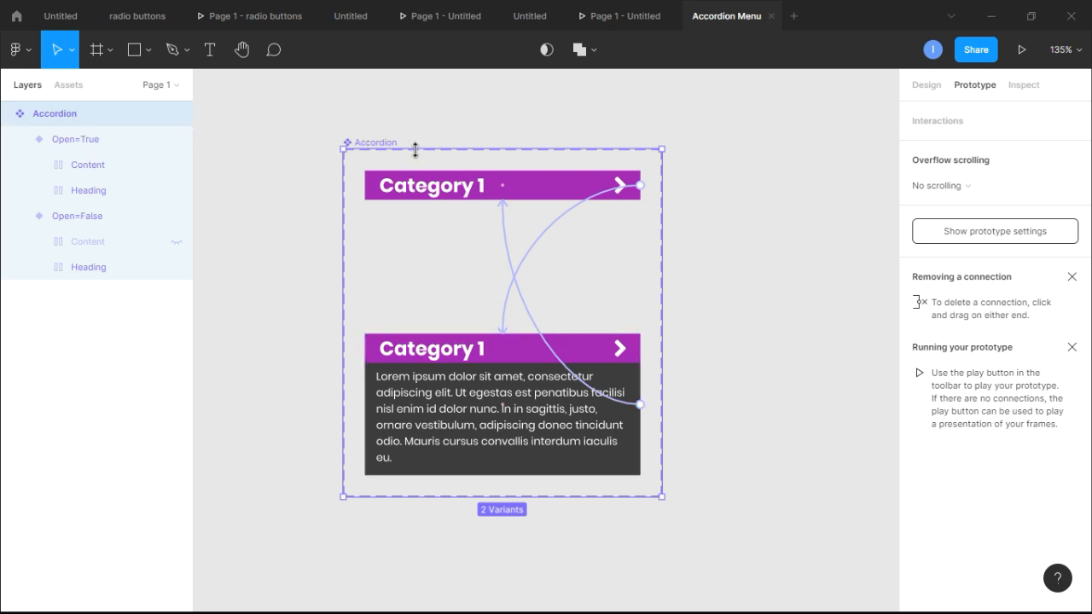
pyautogui.click(930, 89)
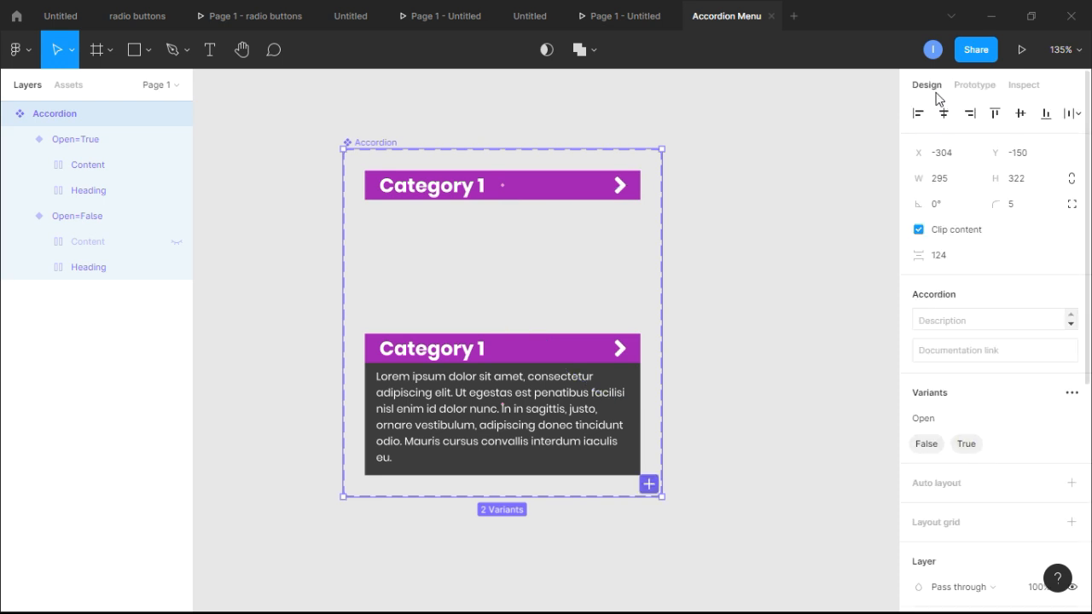
pyautogui.click(1073, 485)
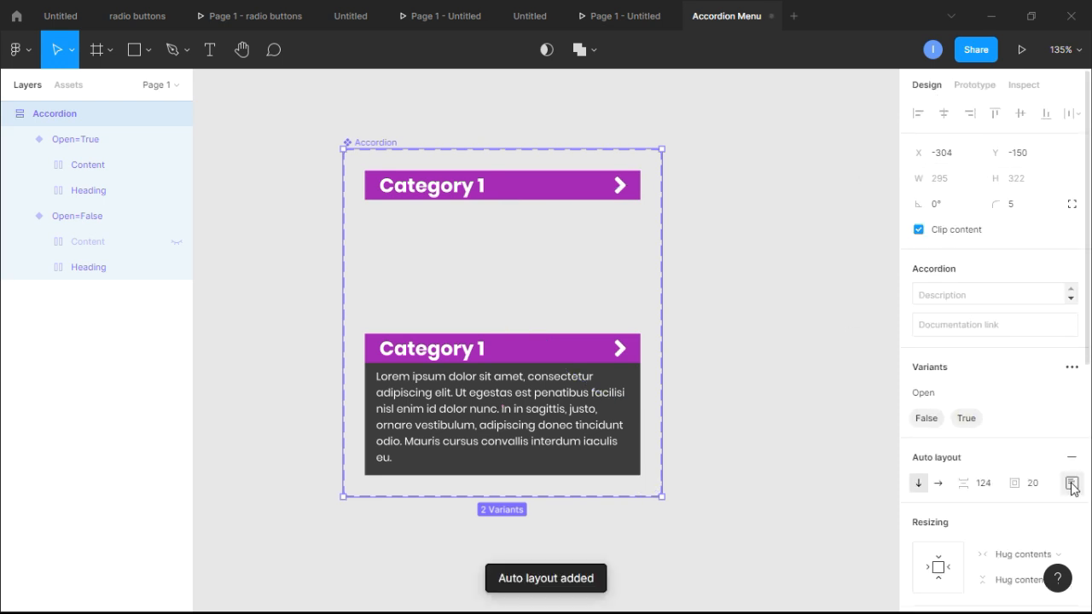
pyautogui.click(687, 300)
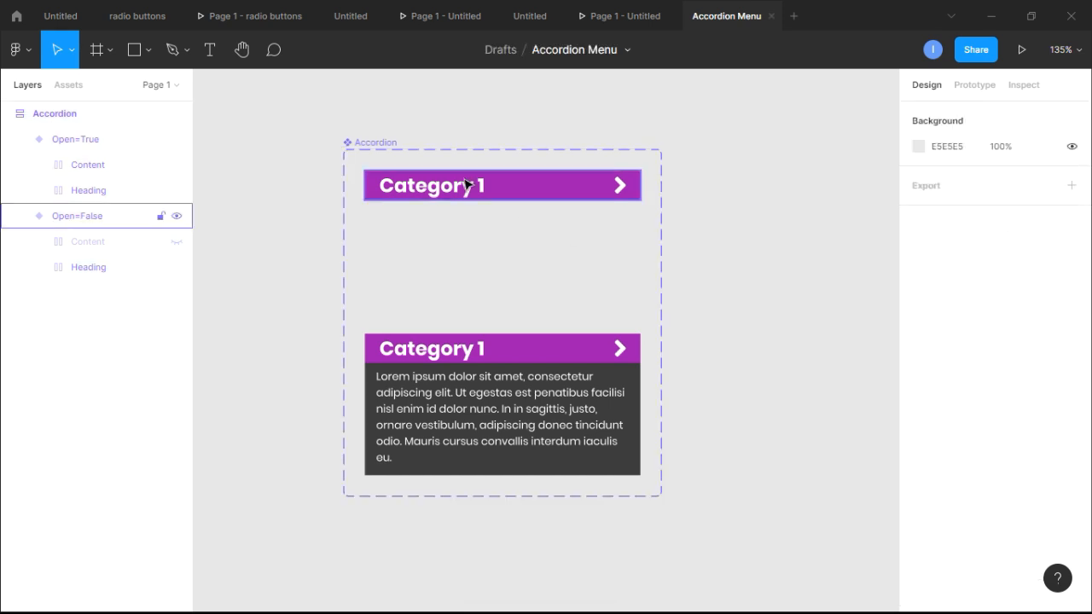
# - Set the spacing between the variants in the Accordion component set to 20
pyautogui.click(105, 114)
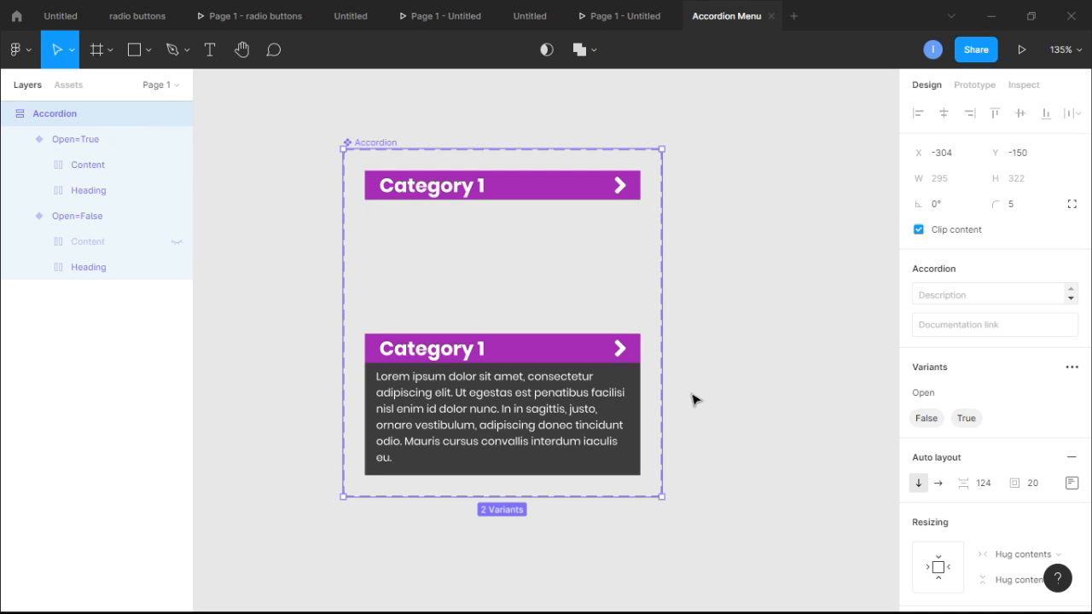
pyautogui.click(992, 485)
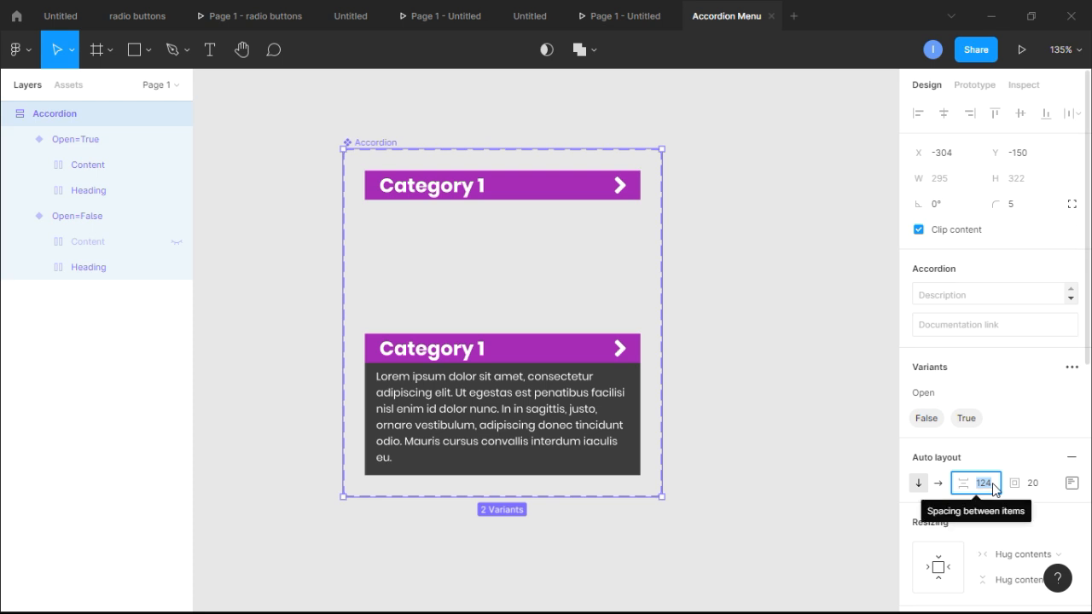
pyautogui.write('20')
pyautogui.press('Return')
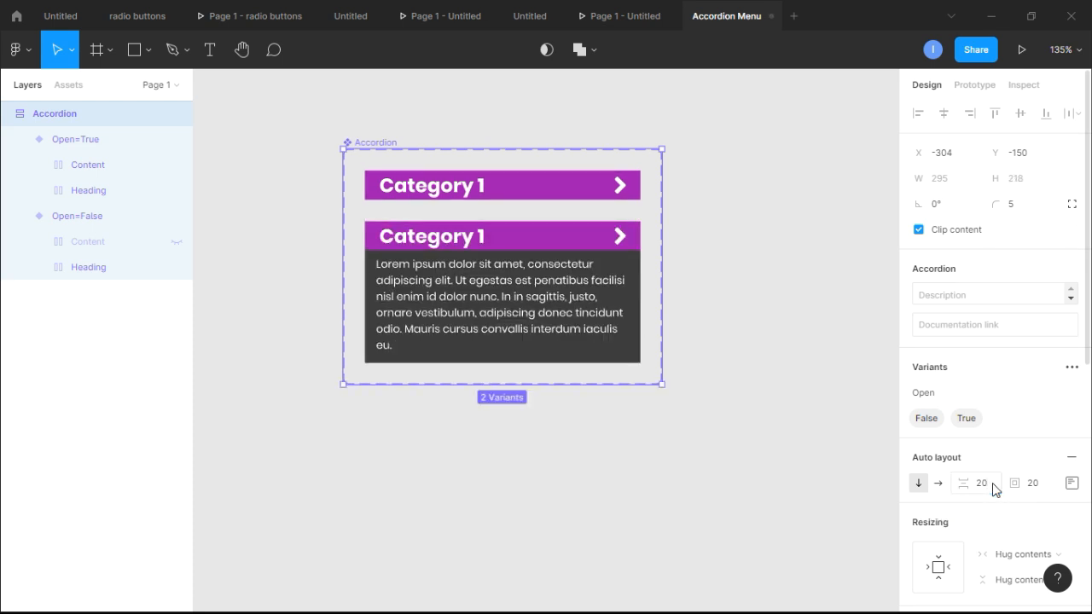
pyautogui.click(826, 351)
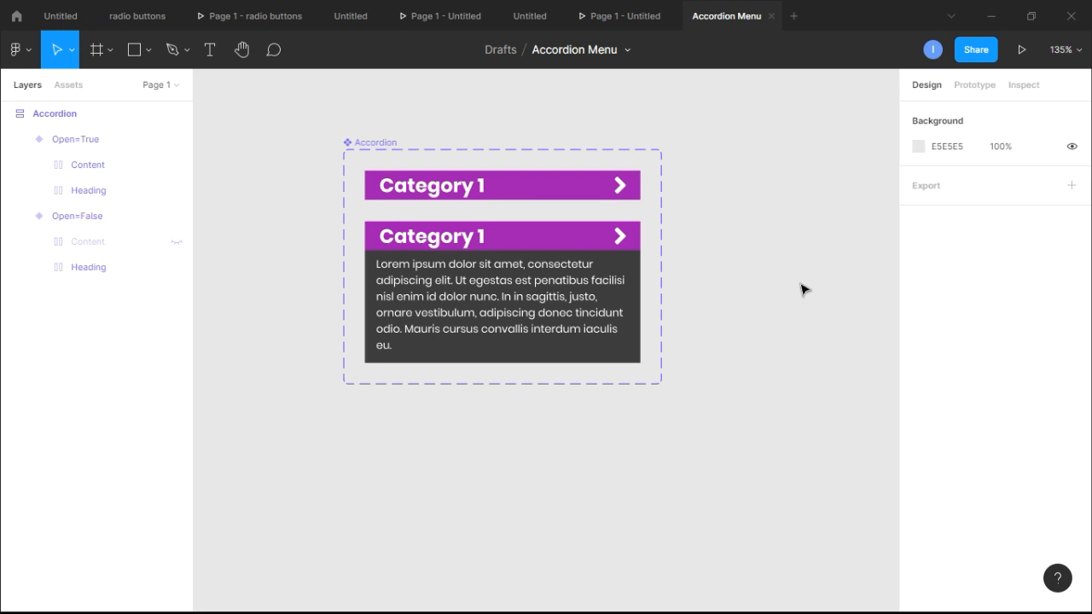
# - Rotate the chevron Vector in the Open=True variant's Heading to -90° so it points down
pyautogui.scroll(-3, 793, 287)
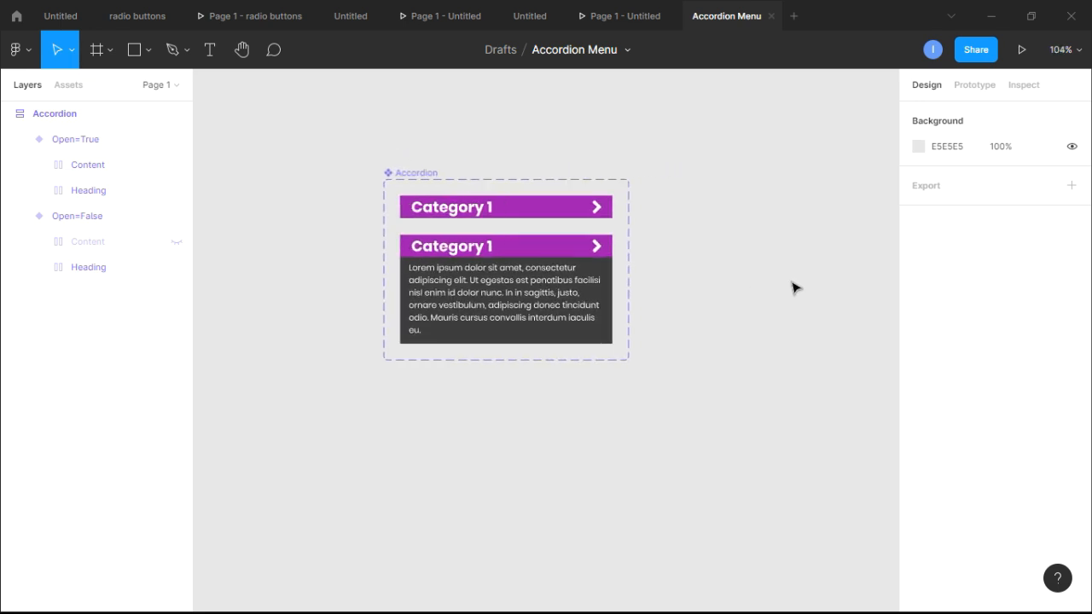
pyautogui.scroll(-2, 793, 287)
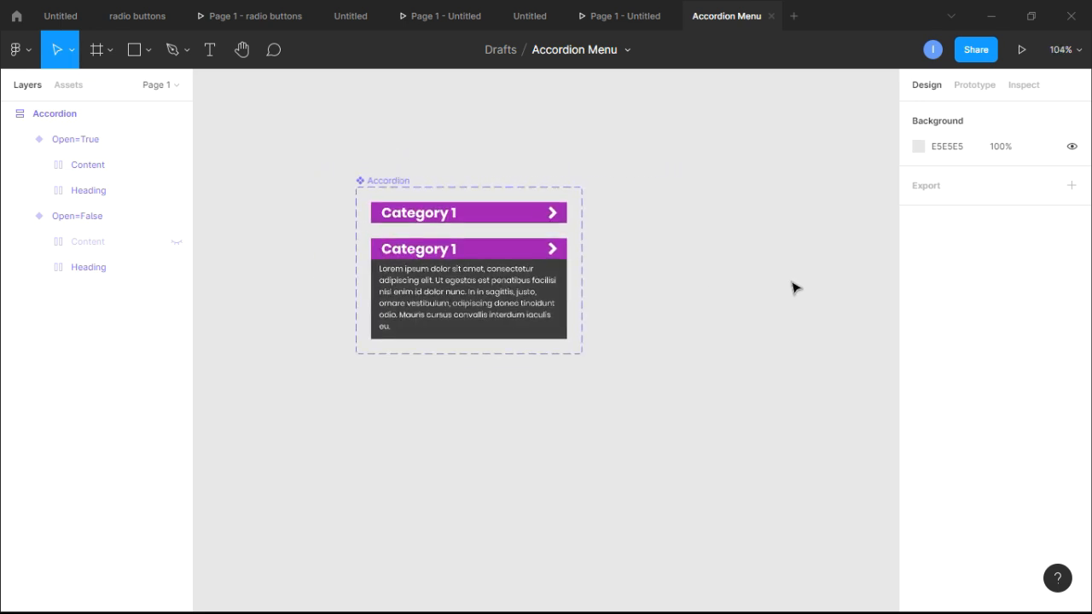
pyautogui.scroll(1, 793, 287)
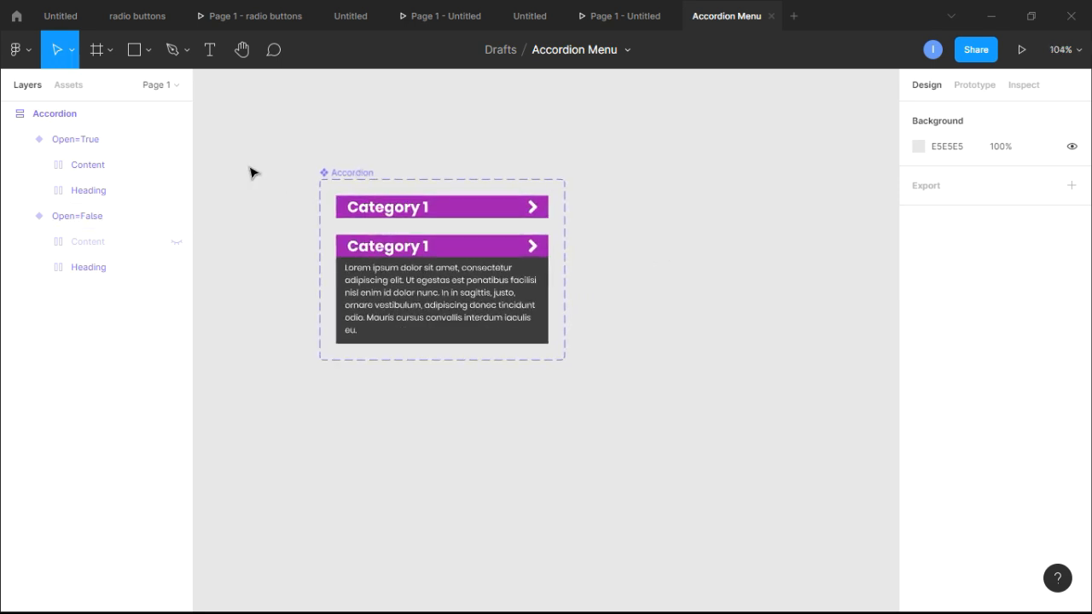
pyautogui.click(81, 142)
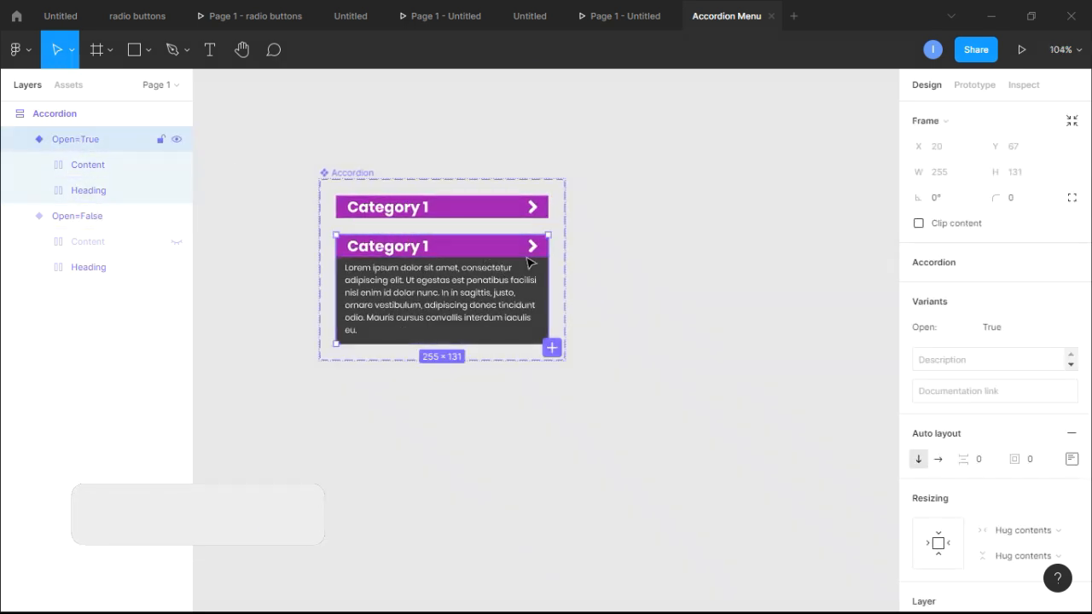
pyautogui.click(39, 191)
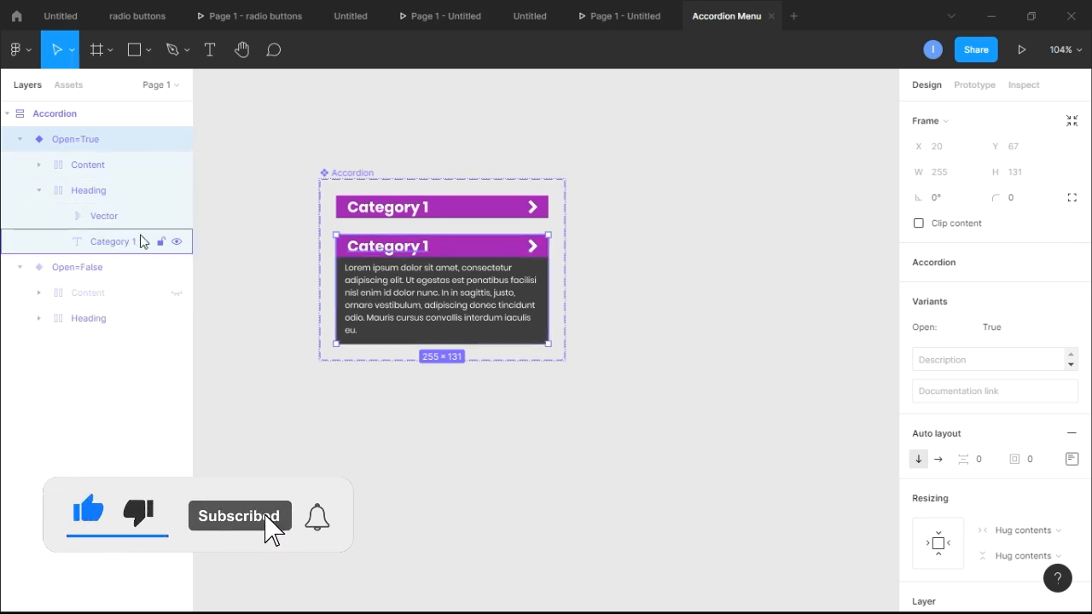
pyautogui.click(116, 219)
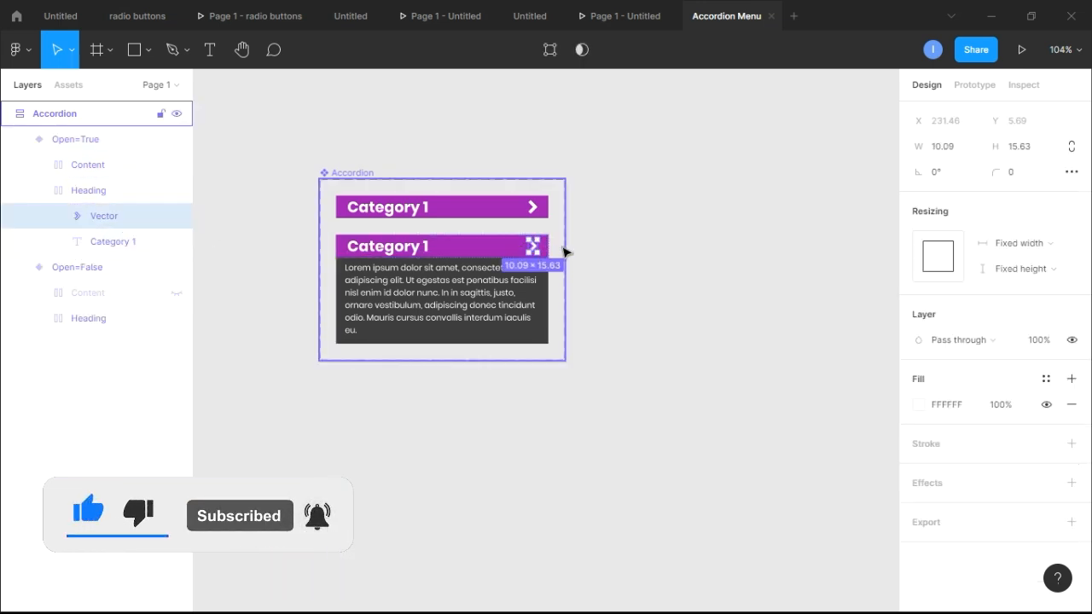
pyautogui.scroll(5, 512, 248)
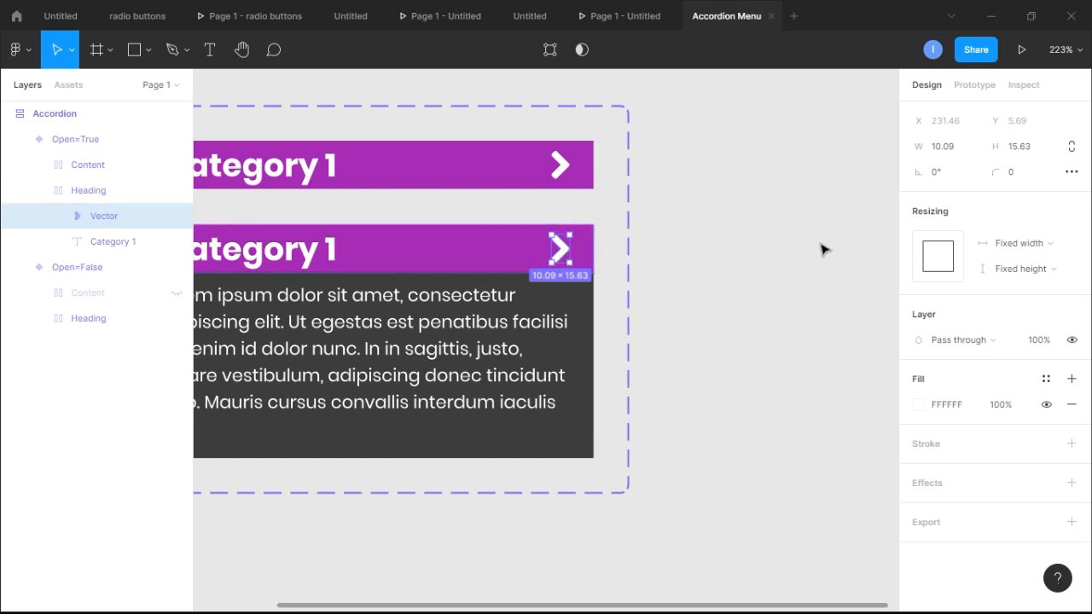
pyautogui.click(1015, 173)
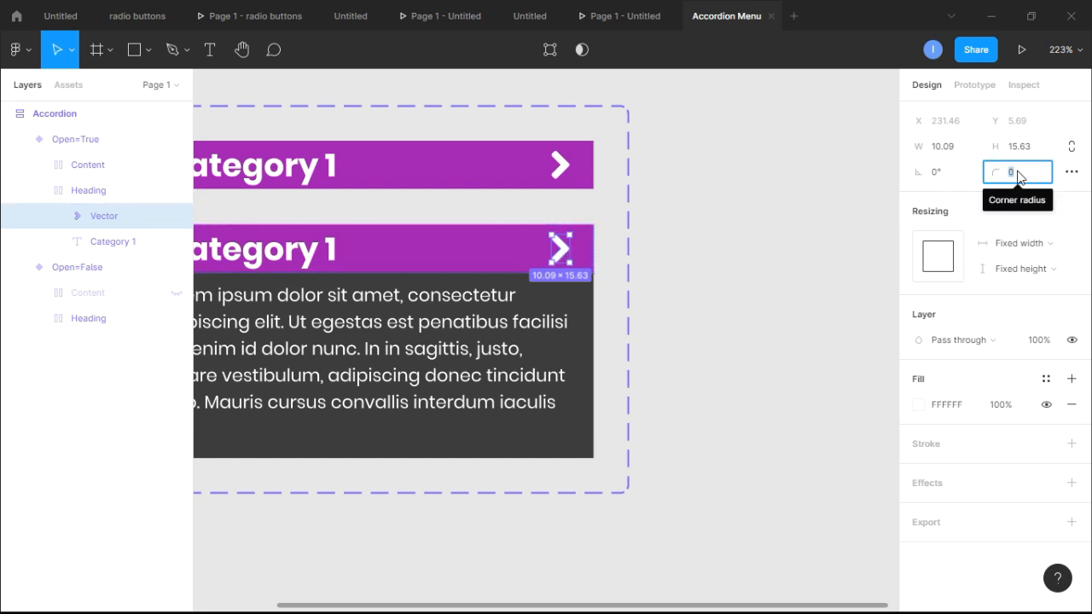
pyautogui.write('2')
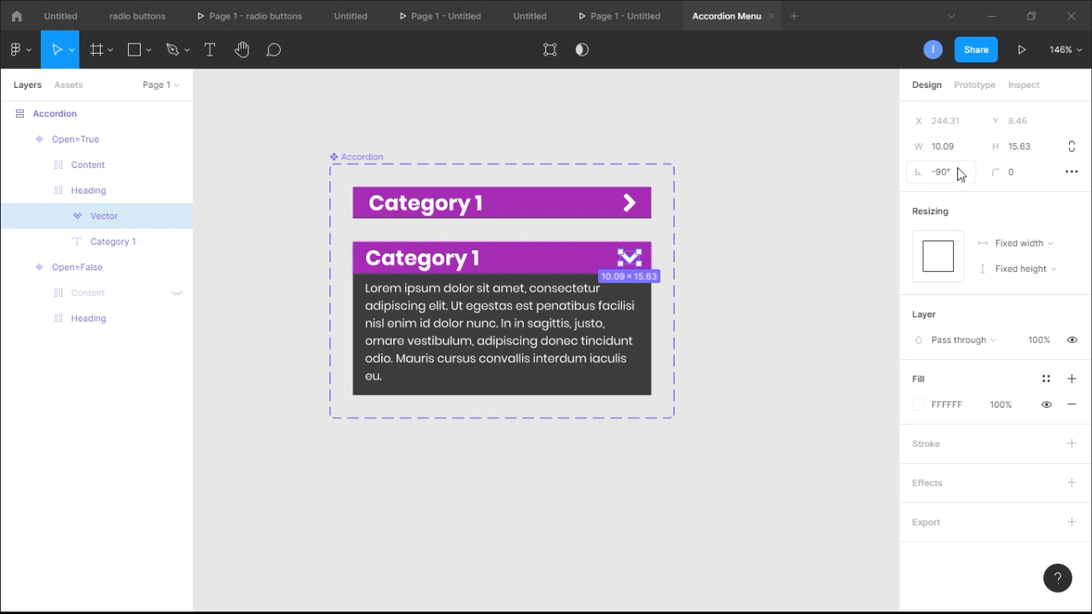
pyautogui.click(784, 281)
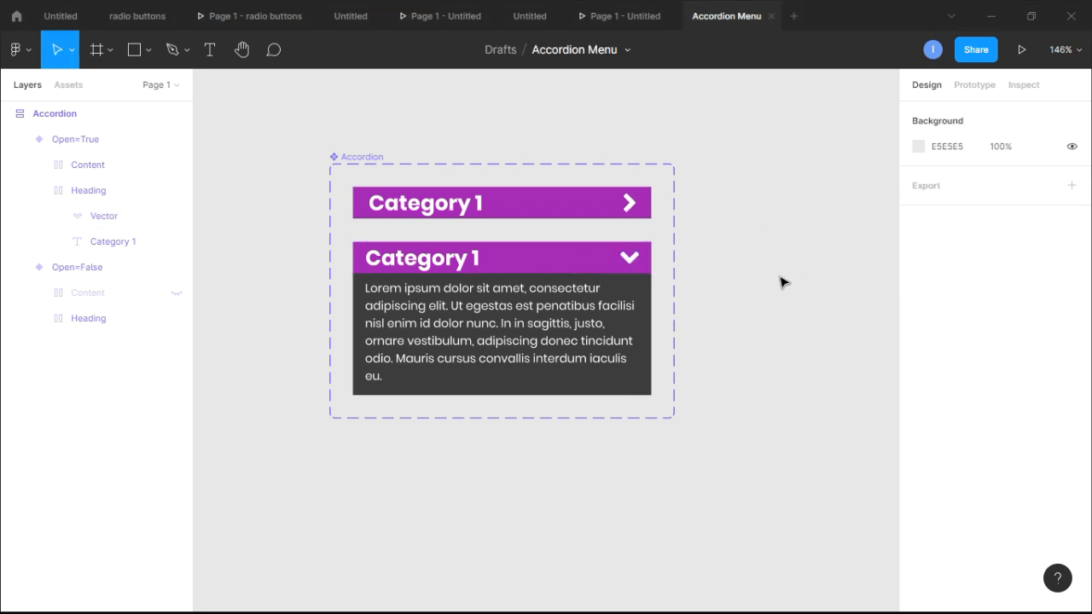
# - Draw a new frame of about 416 × 660 on the canvas beside the Accordion component set
pyautogui.scroll(-4, 779, 284)
pyautogui.hscroll(-3, 779, 284)
pyautogui.hscroll(4, 779, 283)
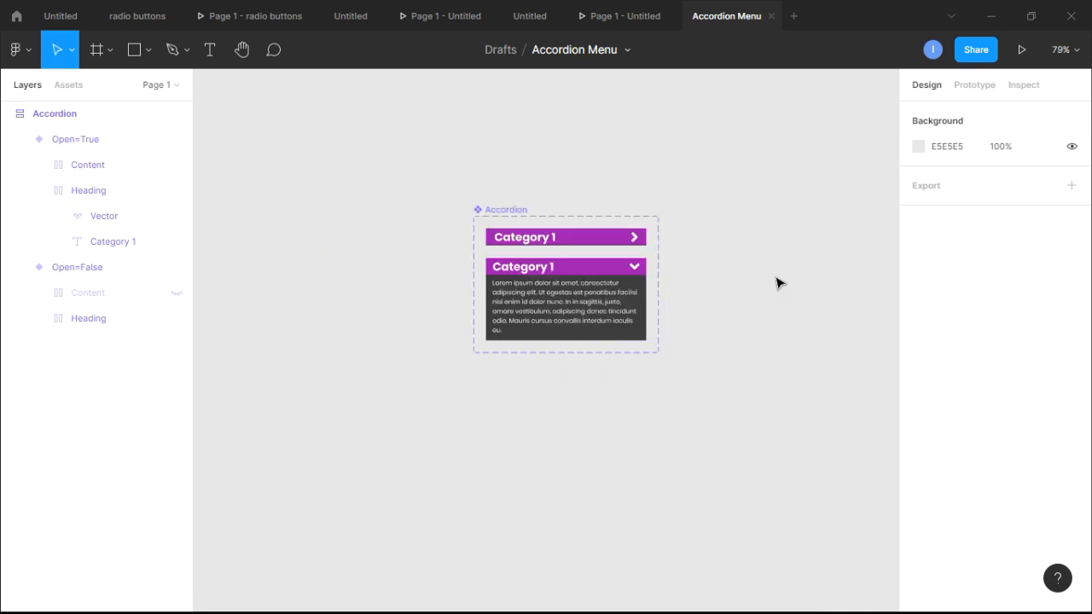
pyautogui.hscroll(5, 777, 283)
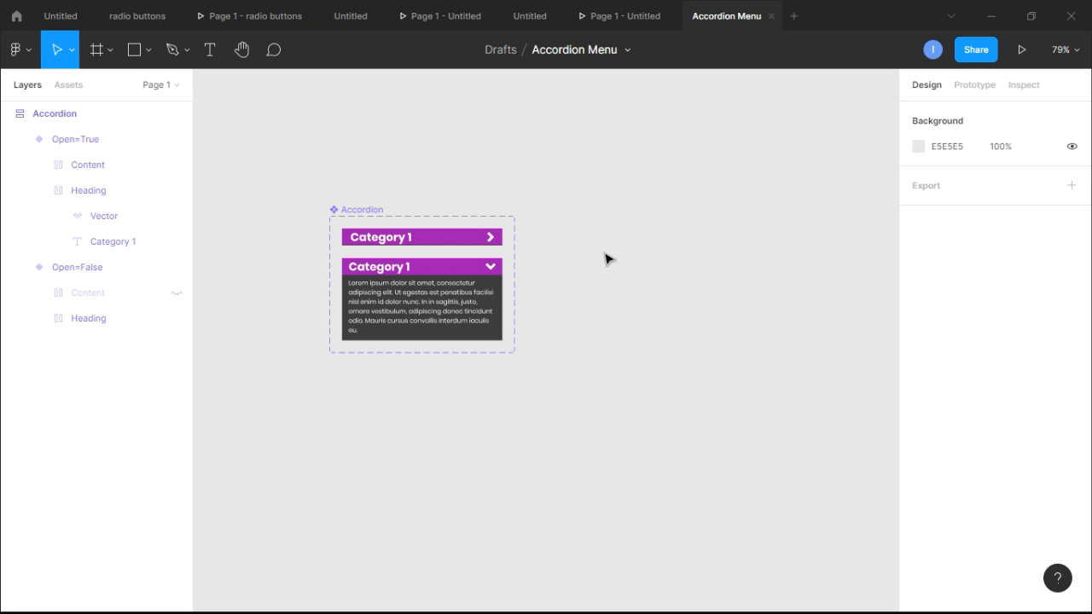
pyautogui.click(99, 53)
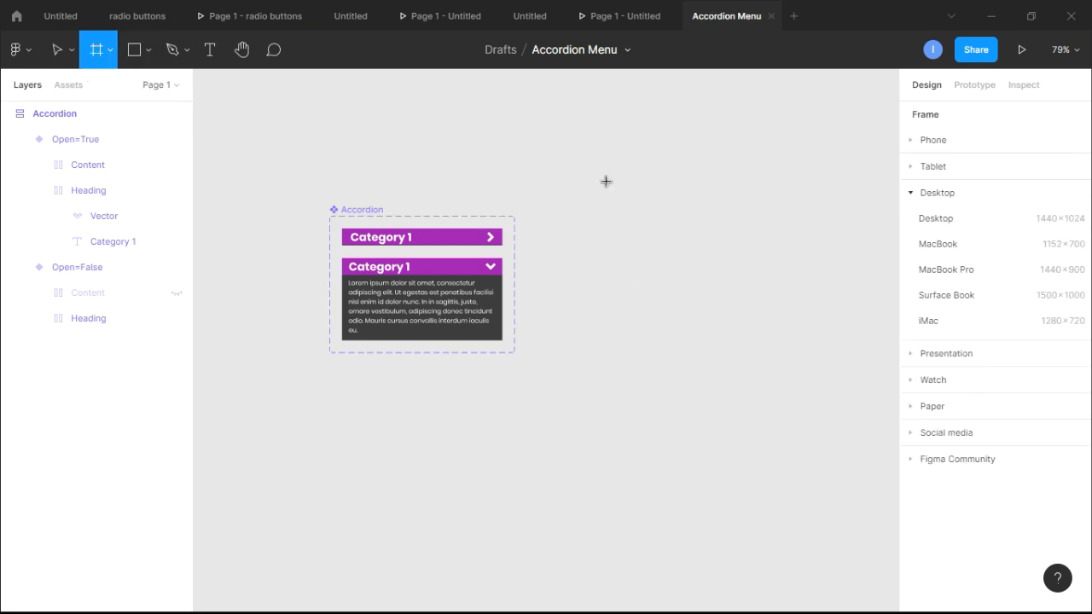
pyautogui.moveTo(604, 155); pyautogui.dragTo(864, 566)
pyautogui.hscroll(2, 882, 526)
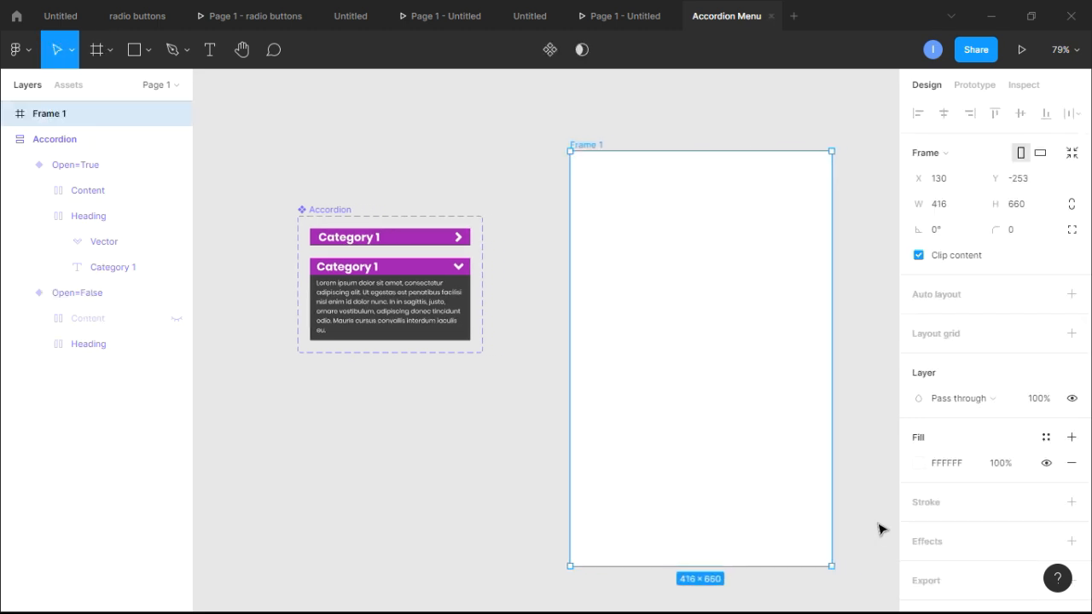
# - Reposition the new frame slightly up and enlarge it to about 476 × 772
pyautogui.moveTo(784, 491); pyautogui.dragTo(776, 446)
pyautogui.moveTo(832, 534); pyautogui.dragTo(863, 595)
pyautogui.scroll(-1, 882, 505)
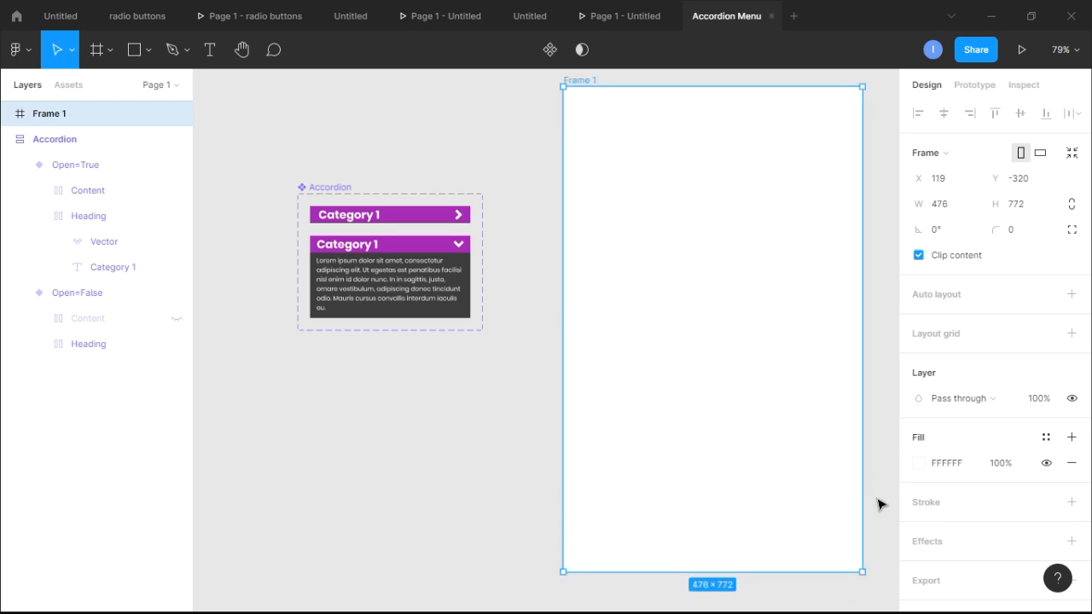
pyautogui.scroll(1, 879, 505)
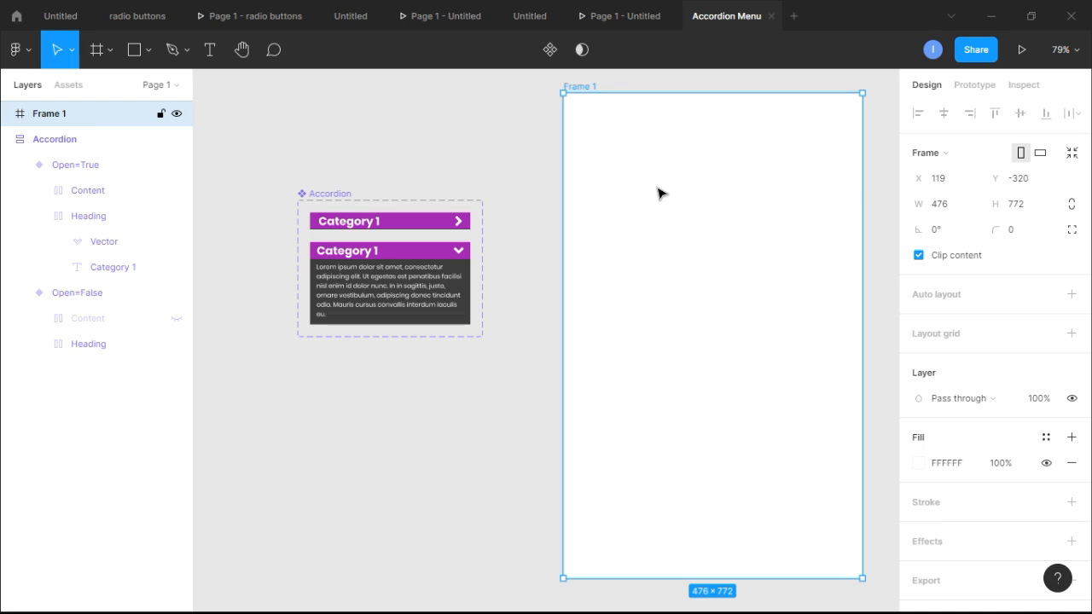
# - Add auto layout to the new frame and rename it Main Frame
pyautogui.click(1072, 294)
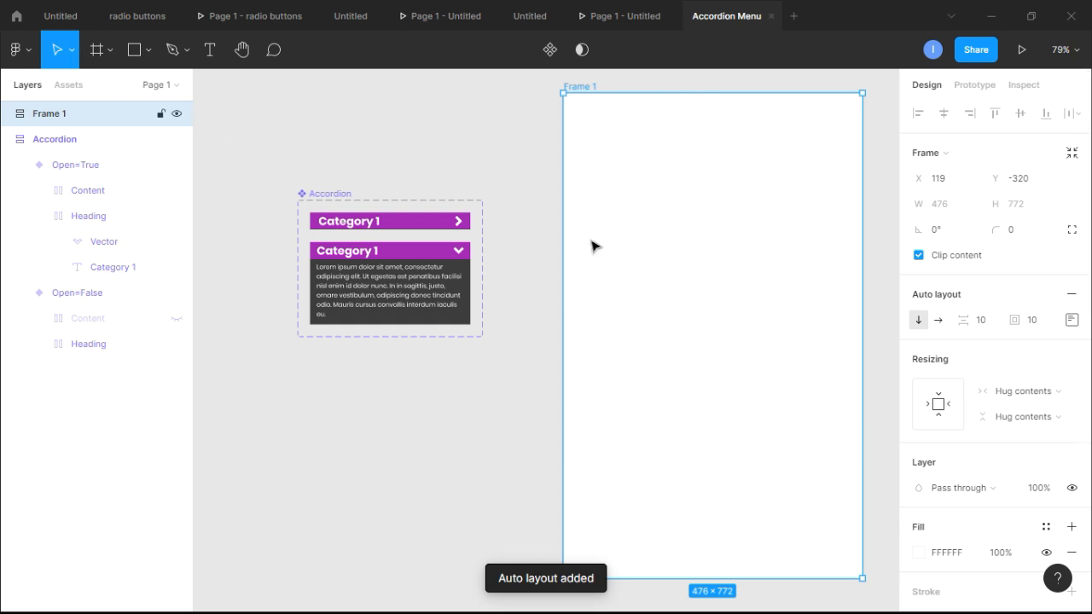
pyautogui.doubleClick(58, 118)
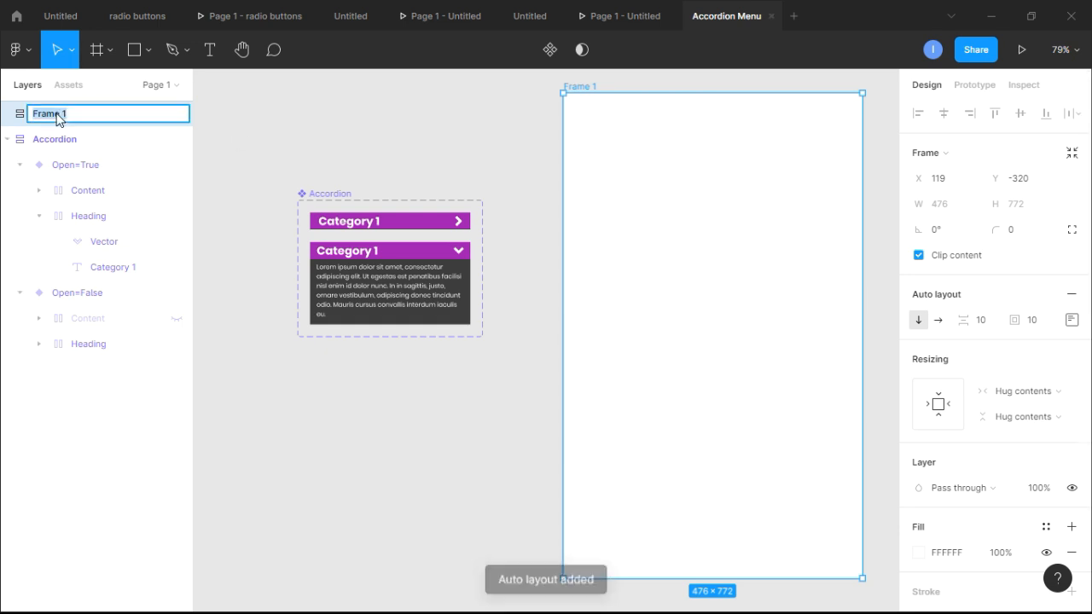
pyautogui.write('Main')
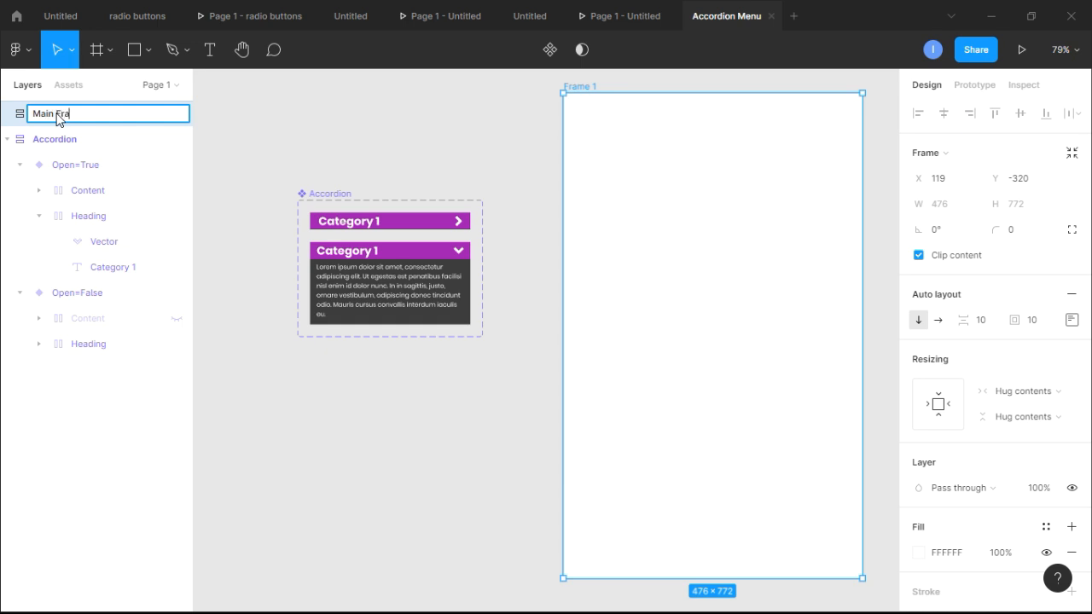
pyautogui.press('Return')
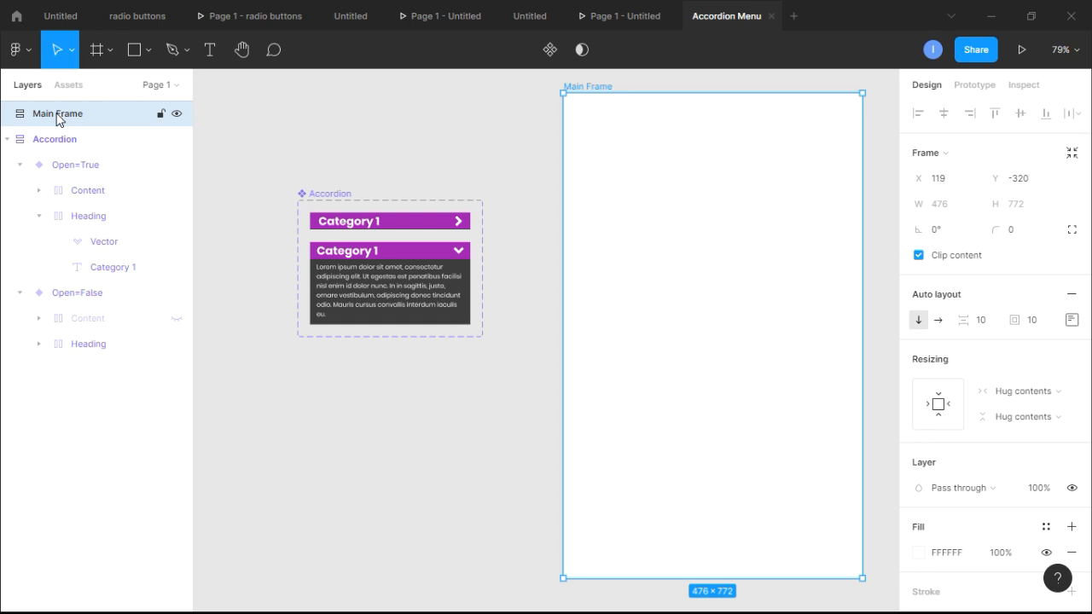
# - Place an instance of the closed (Open=False) Accordion variant inside Main Frame
pyautogui.click(375, 156)
pyautogui.click(378, 221)
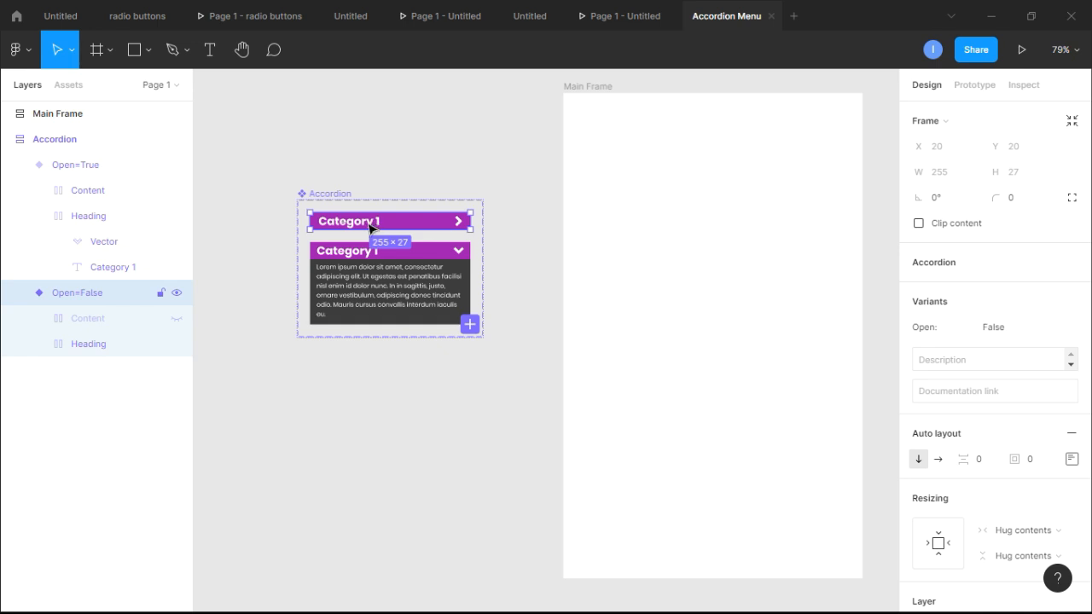
pyautogui.moveTo(398, 214); pyautogui.dragTo(456, 151)
pyautogui.moveTo(528, 152); pyautogui.dragTo(658, 142)
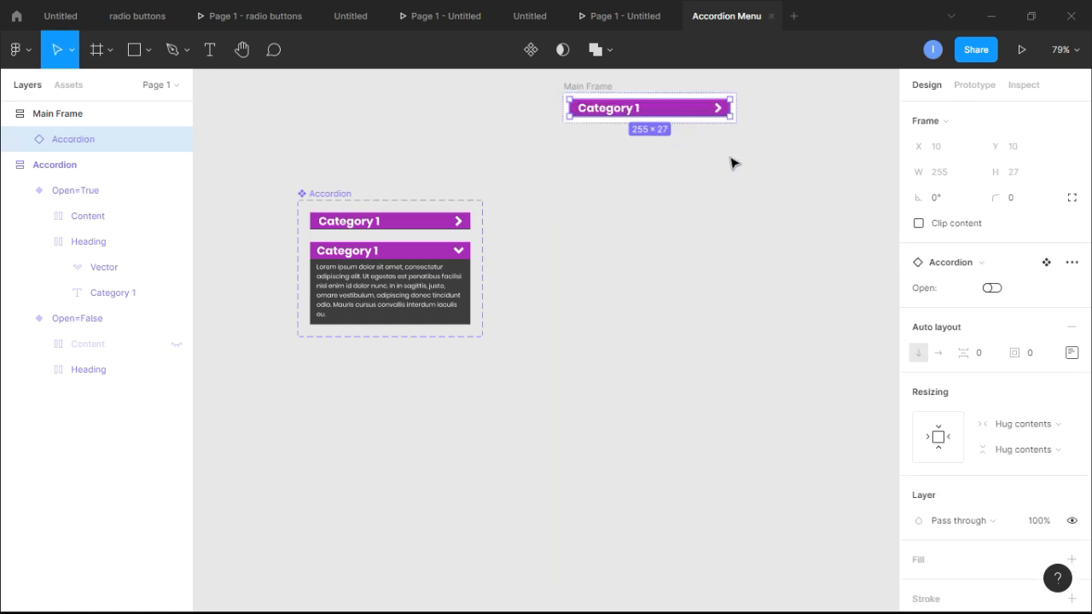
pyautogui.click(786, 264)
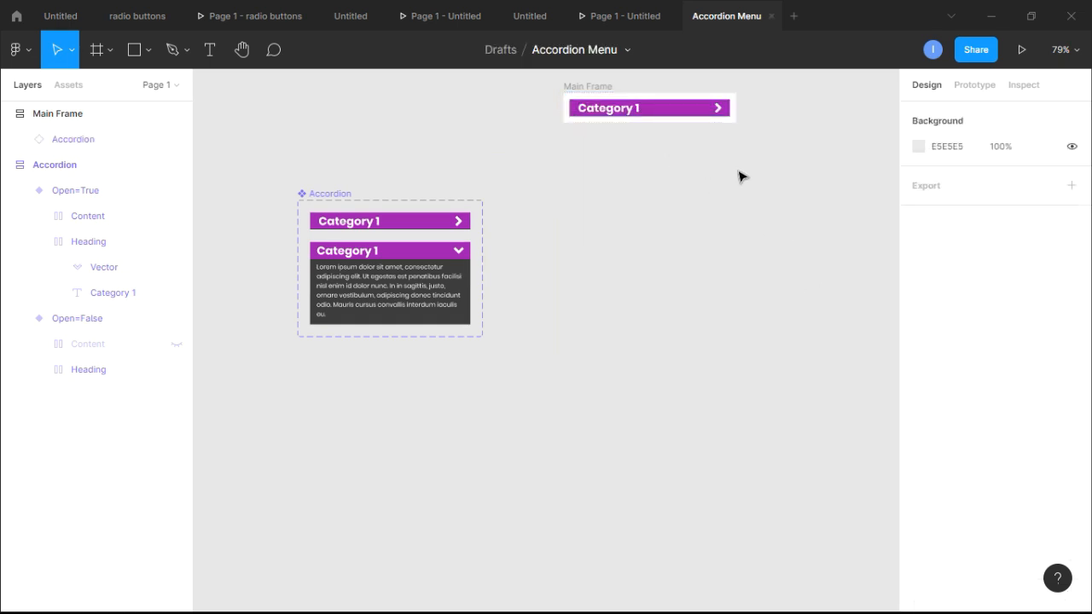
# - Enlarge Main Frame to a fixed size of about 434 × 705
pyautogui.click(78, 115)
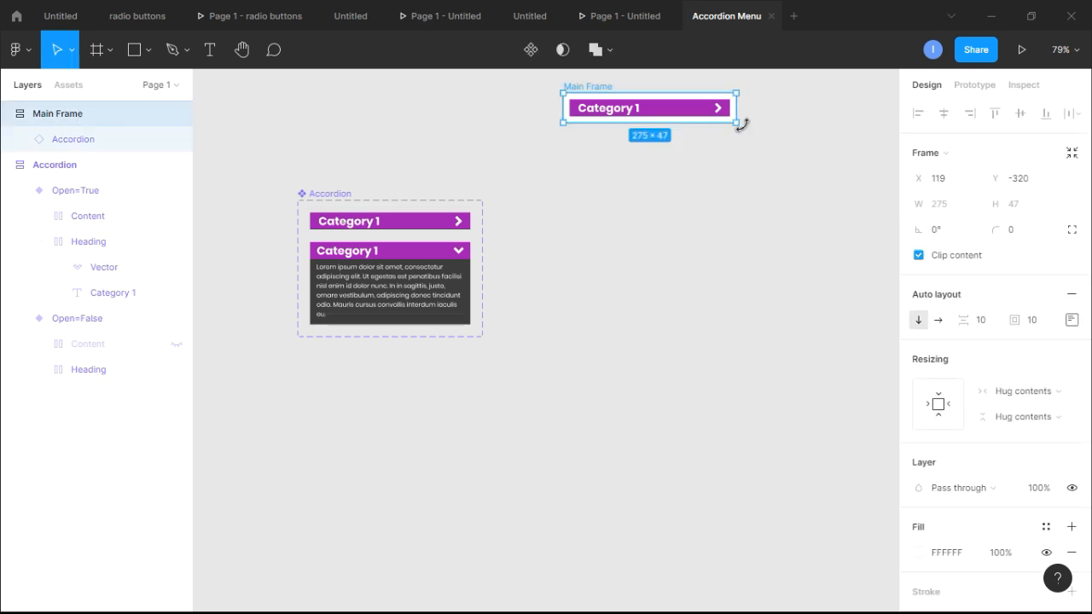
pyautogui.moveTo(737, 123); pyautogui.dragTo(836, 536)
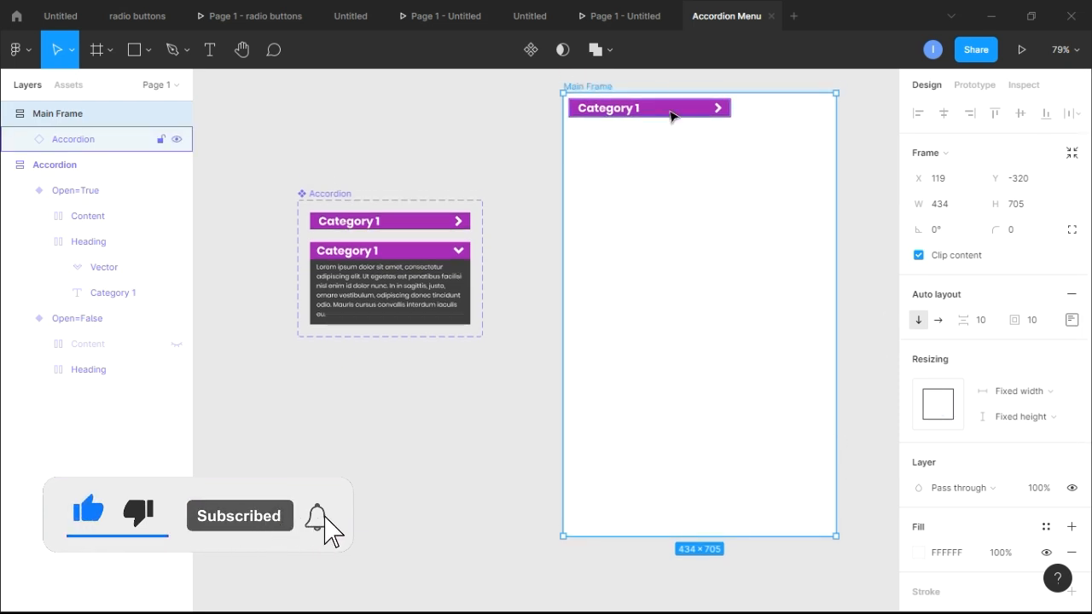
pyautogui.click(845, 402)
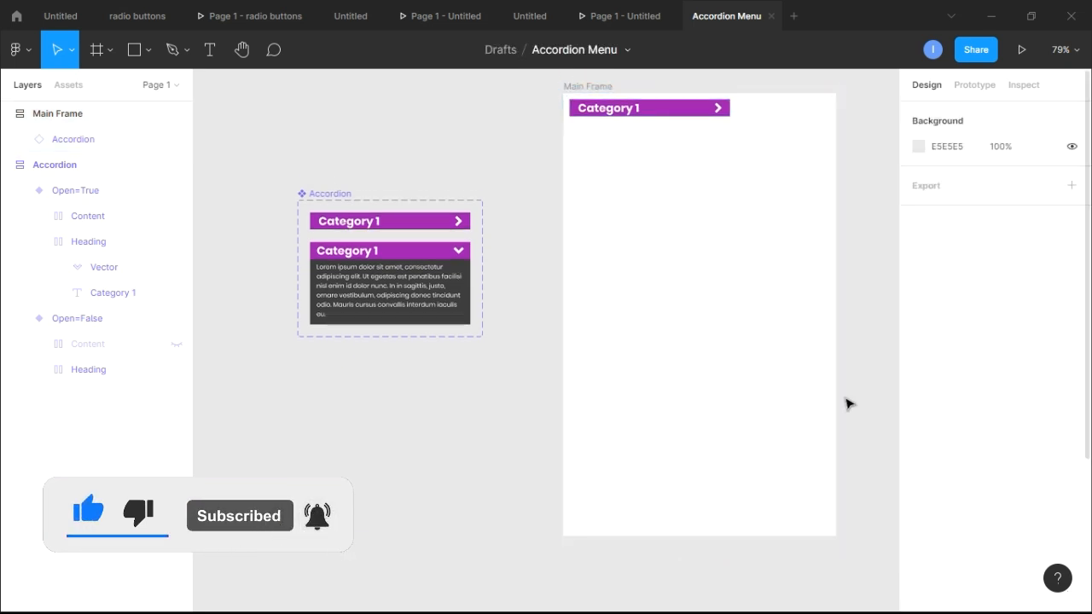
# - Set Main Frame's auto layout alignment to top center
pyautogui.click(73, 122)
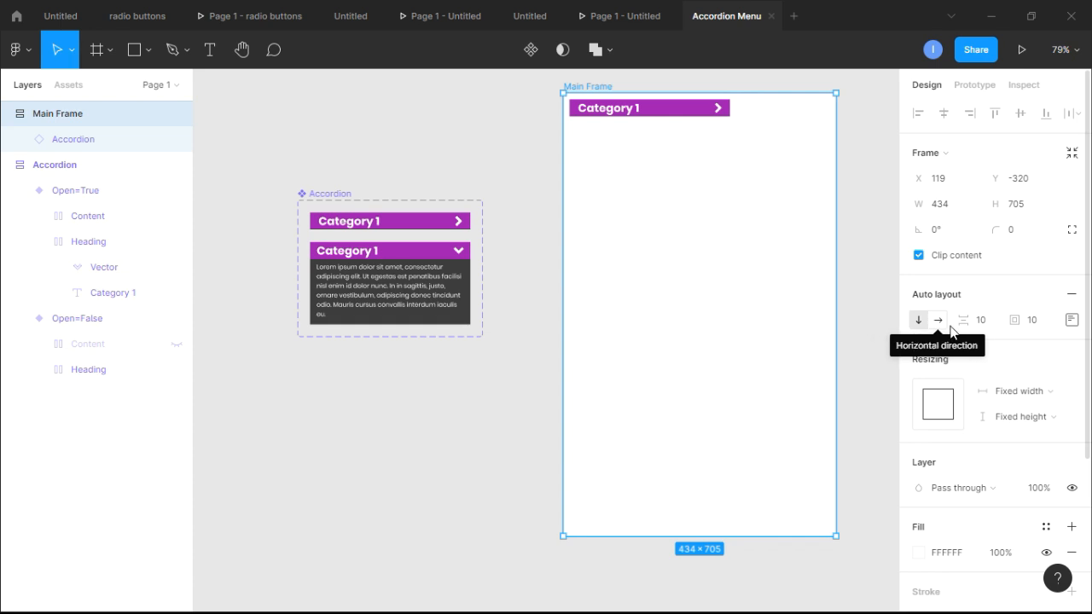
pyautogui.click(1072, 323)
pyautogui.click(1020, 377)
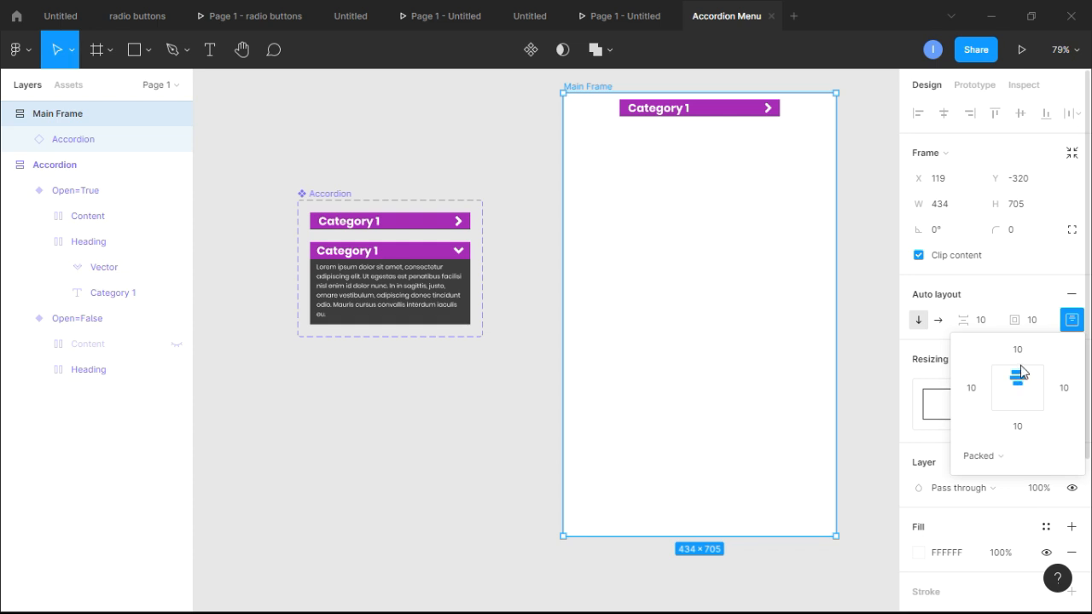
pyautogui.click(790, 193)
# - Duplicate the Accordion instance three times so that Main Frame holds four stacked instances
pyautogui.click(715, 120)
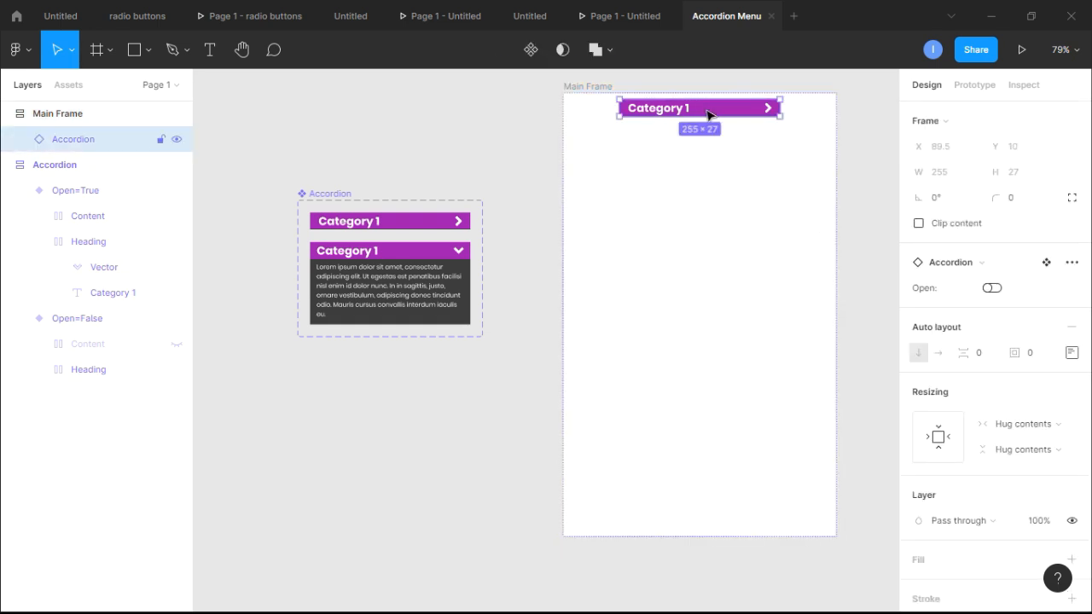
pyautogui.hotkey('ctrl', 'd')
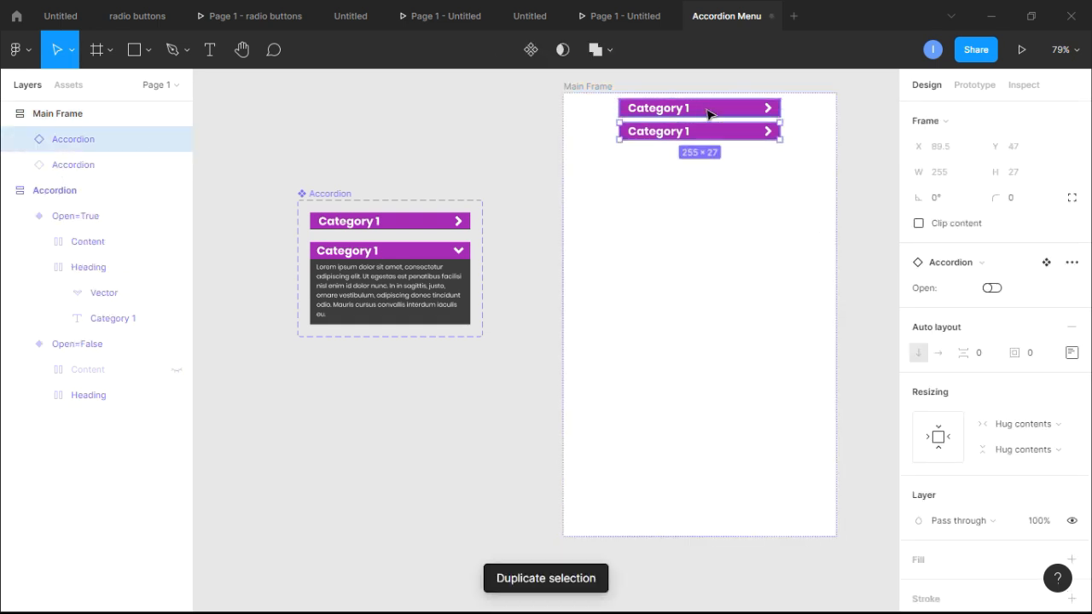
pyautogui.hotkey('ctrl', 'd')
pyautogui.hotkey('ctrl', 'd')
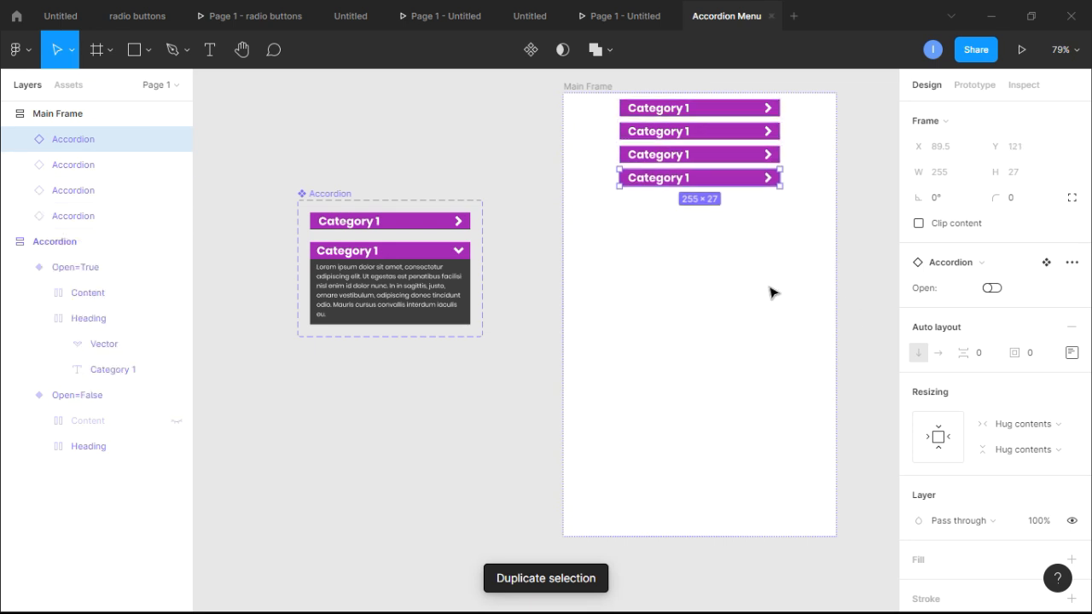
pyautogui.click(768, 222)
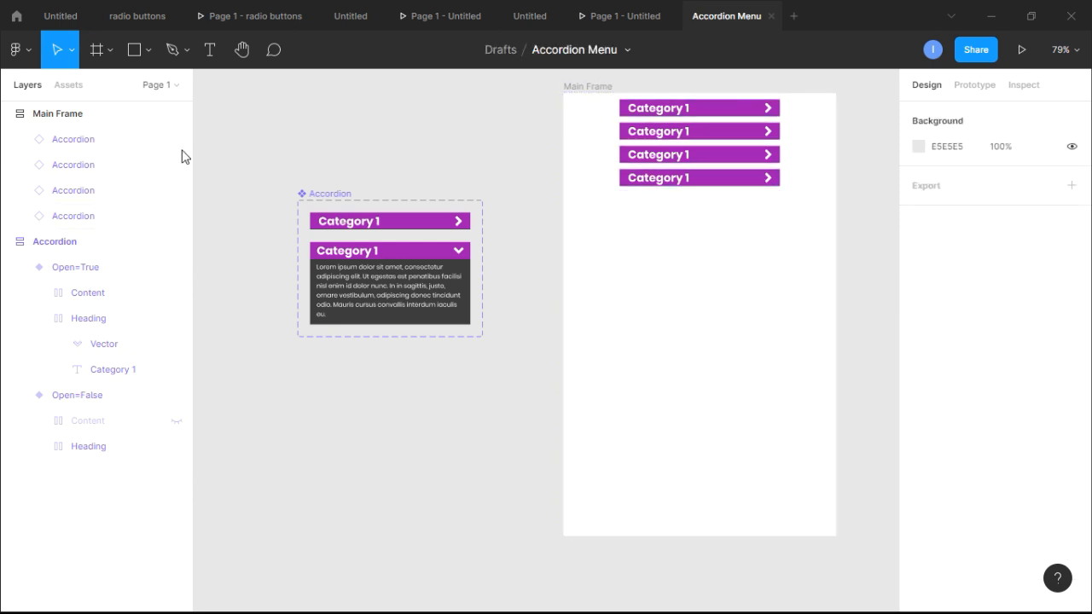
# - Reduce the auto layout spacing between the items in Main Frame to 1 and then to 0.5
pyautogui.click(80, 114)
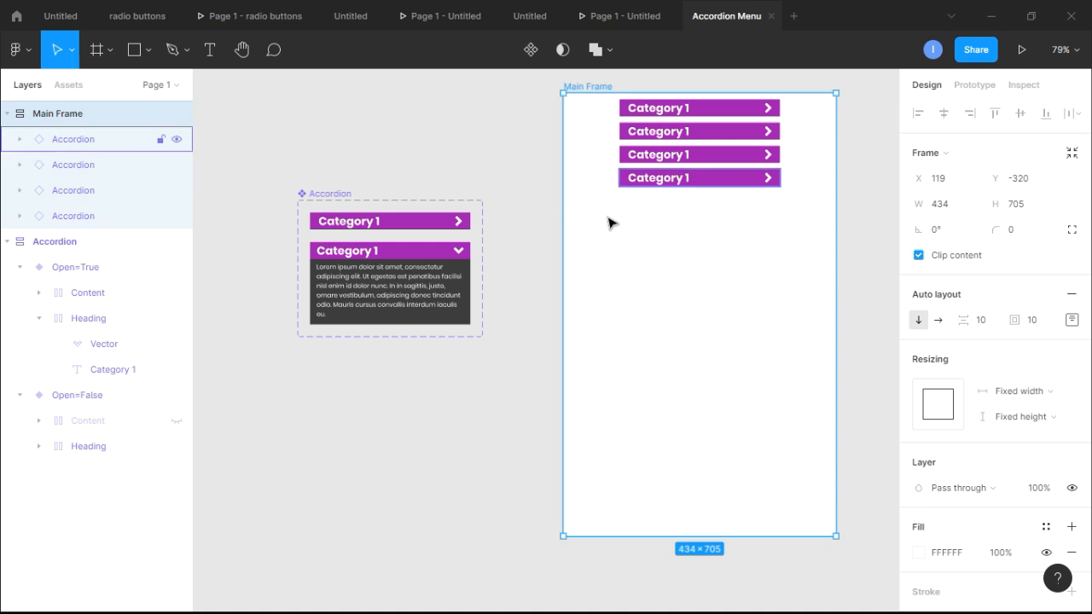
pyautogui.click(987, 326)
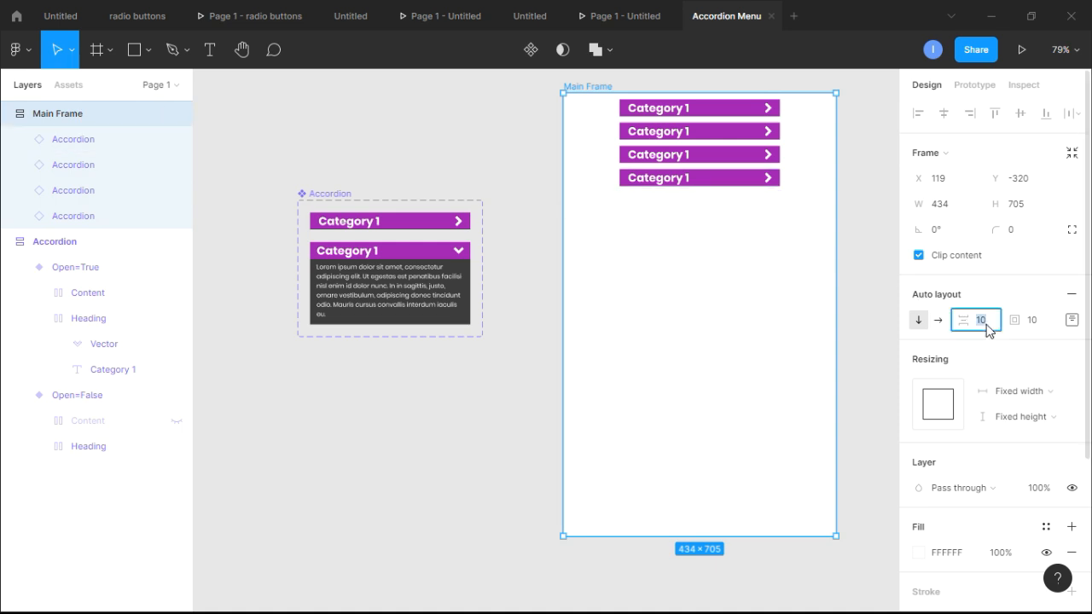
pyautogui.write('1')
pyautogui.press('Return')
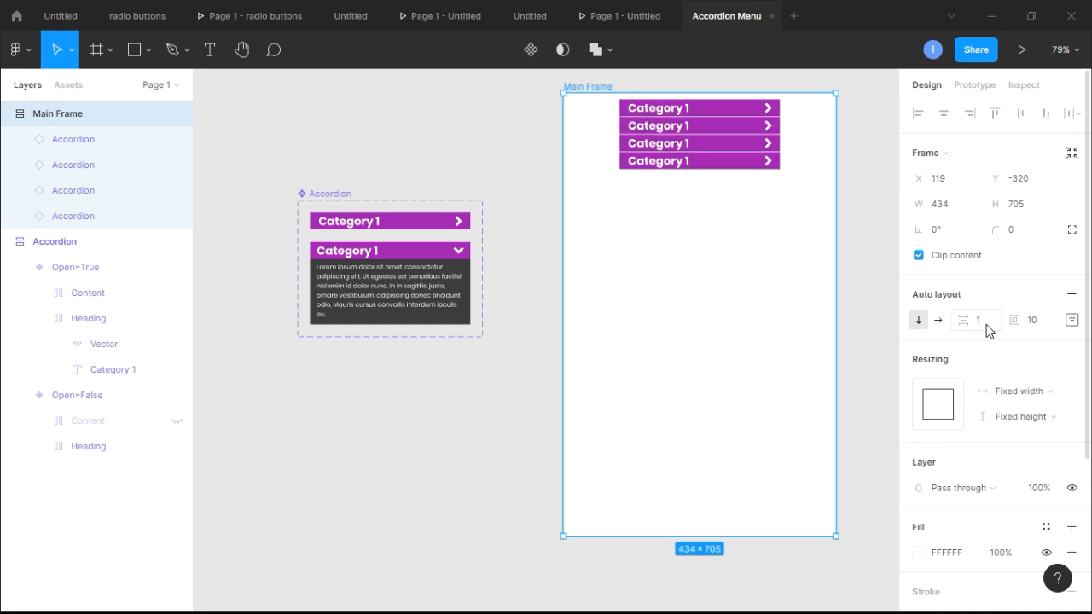
pyautogui.click(989, 331)
pyautogui.press('Return')
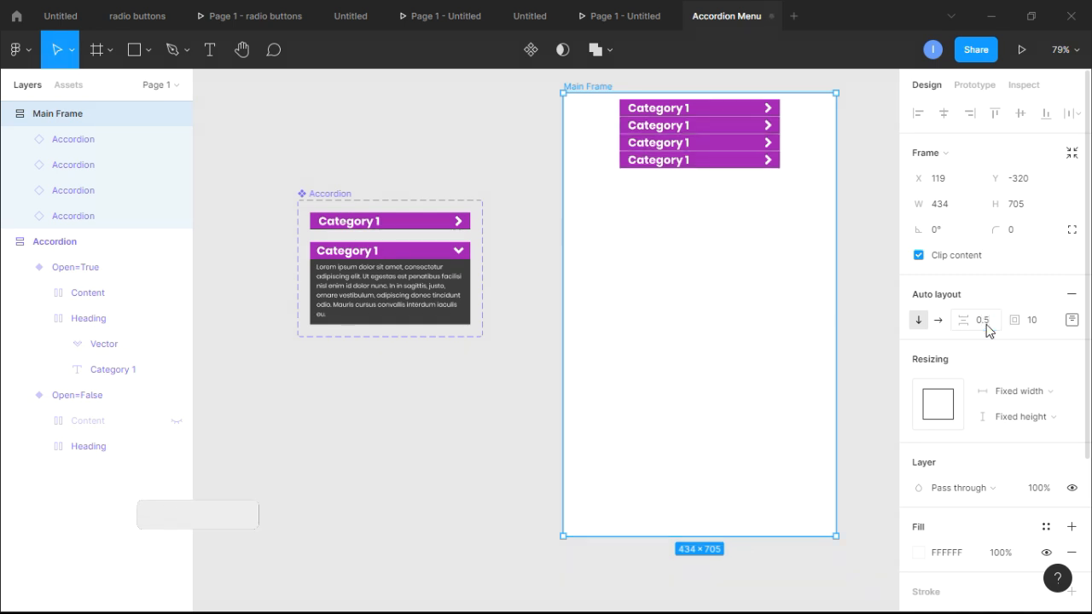
pyautogui.click(808, 186)
# - Change the heading text of the second Accordion instance in Main Frame to "Category 2"
pyautogui.scroll(2, 805, 157)
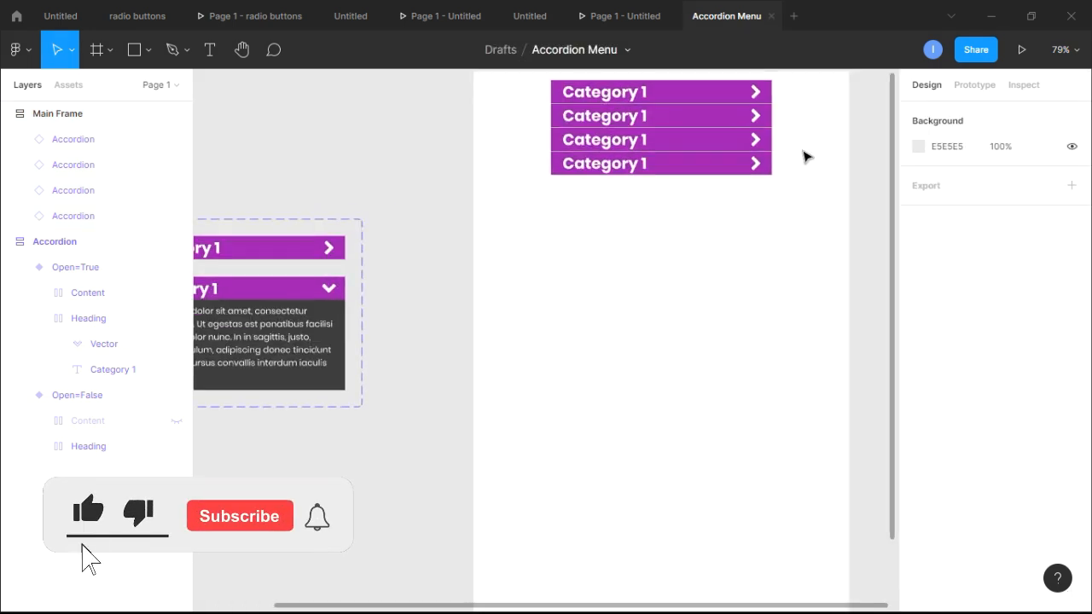
pyautogui.scroll(8, 653, 103)
pyautogui.scroll(-5, 653, 103)
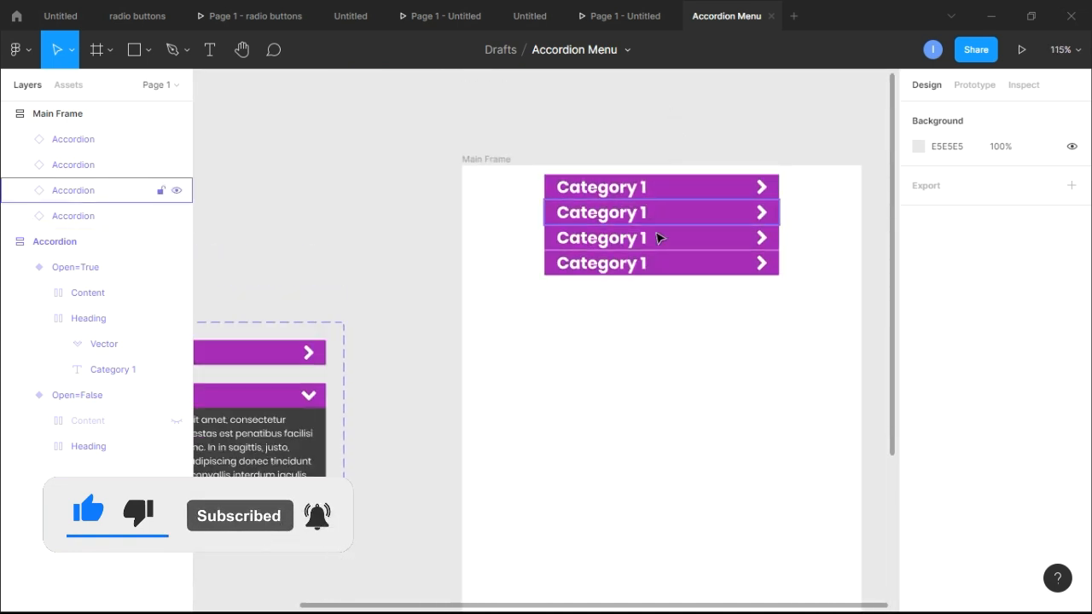
pyautogui.scroll(2, 658, 239)
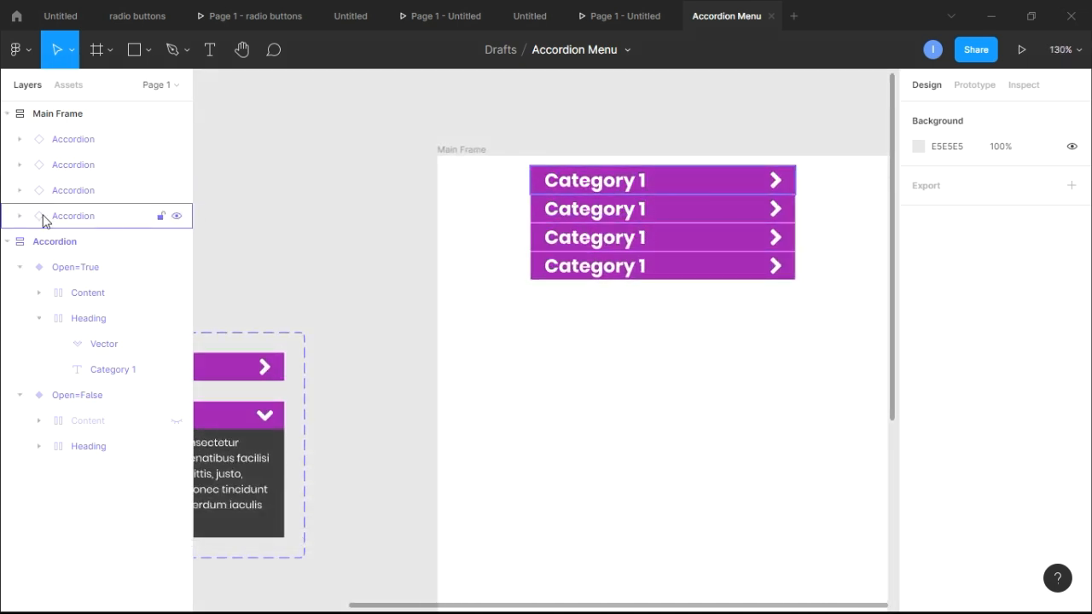
pyautogui.click(19, 191)
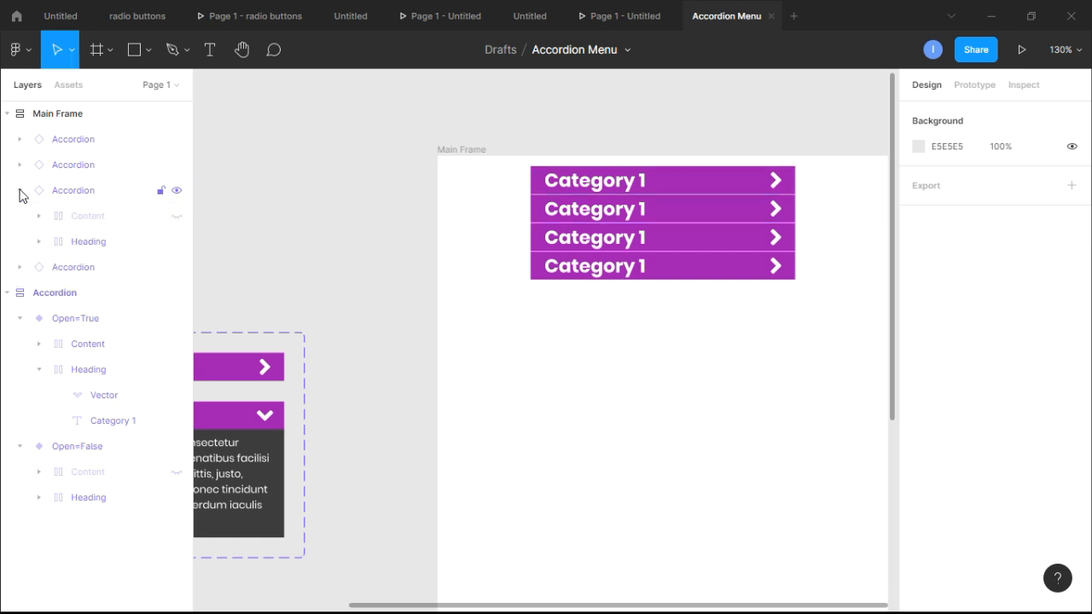
pyautogui.click(88, 244)
pyautogui.click(38, 241)
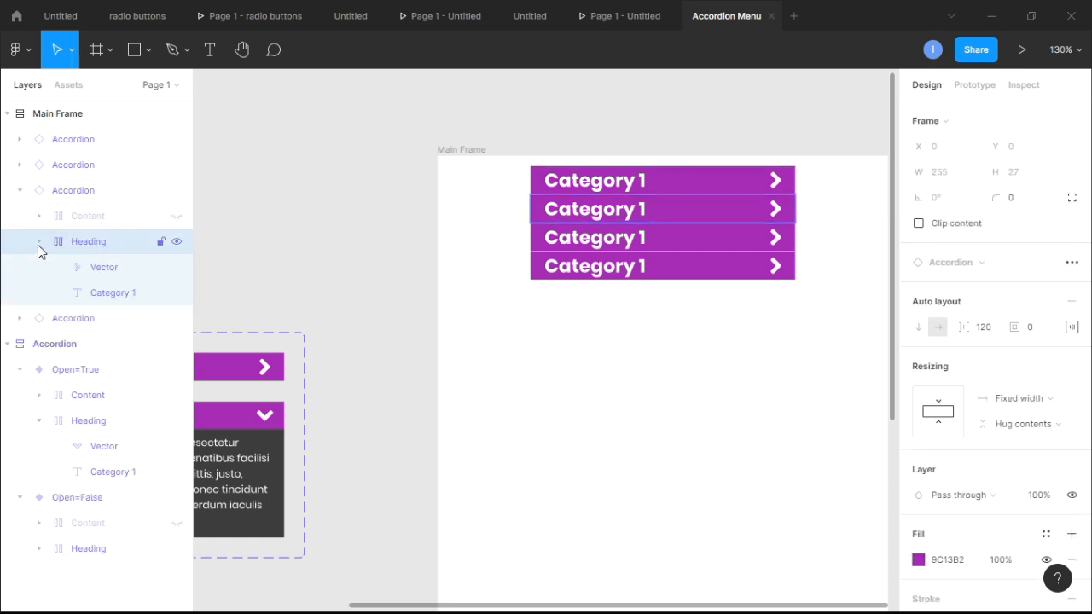
pyautogui.click(120, 293)
pyautogui.doubleClick(641, 215)
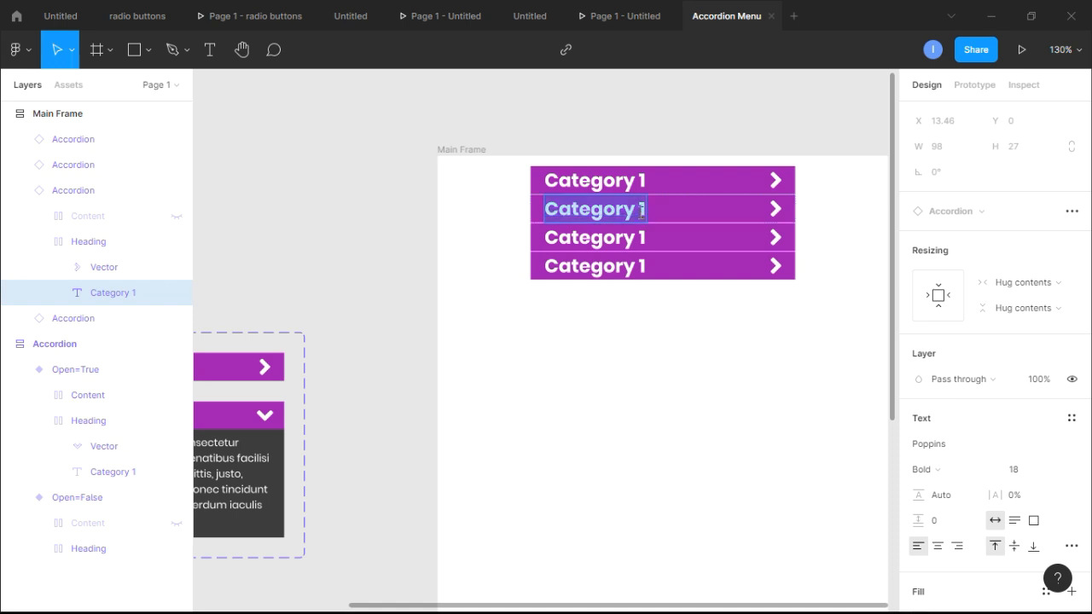
pyautogui.click(639, 211)
pyautogui.press('BackSpace')
pyautogui.write('2')
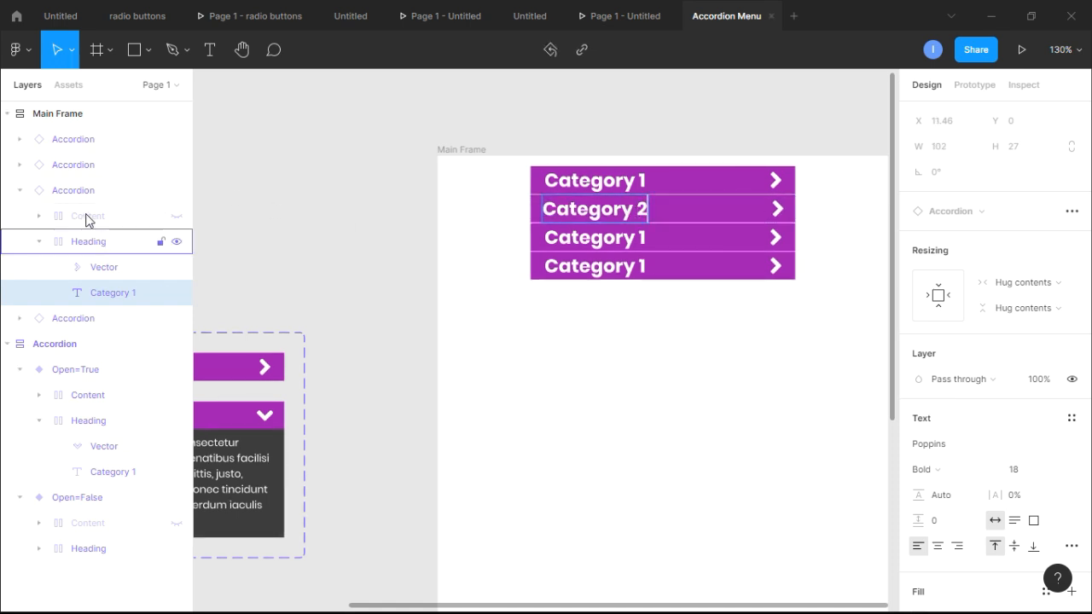
# - Change the heading text of the third Accordion instance in Main Frame to "Category 3"
pyautogui.click(19, 190)
pyautogui.click(20, 164)
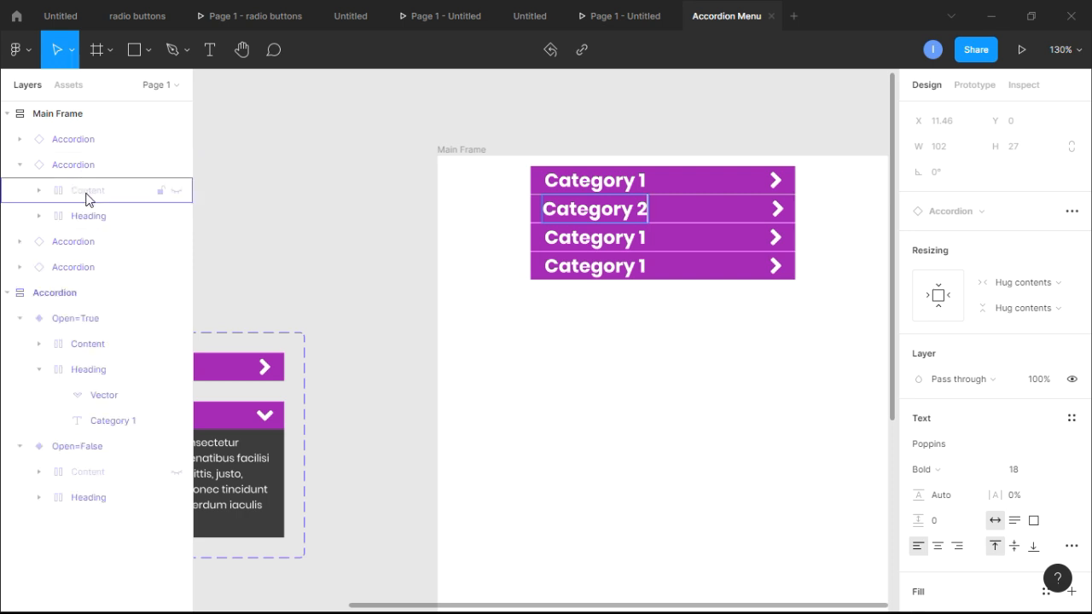
pyautogui.click(39, 216)
pyautogui.click(115, 268)
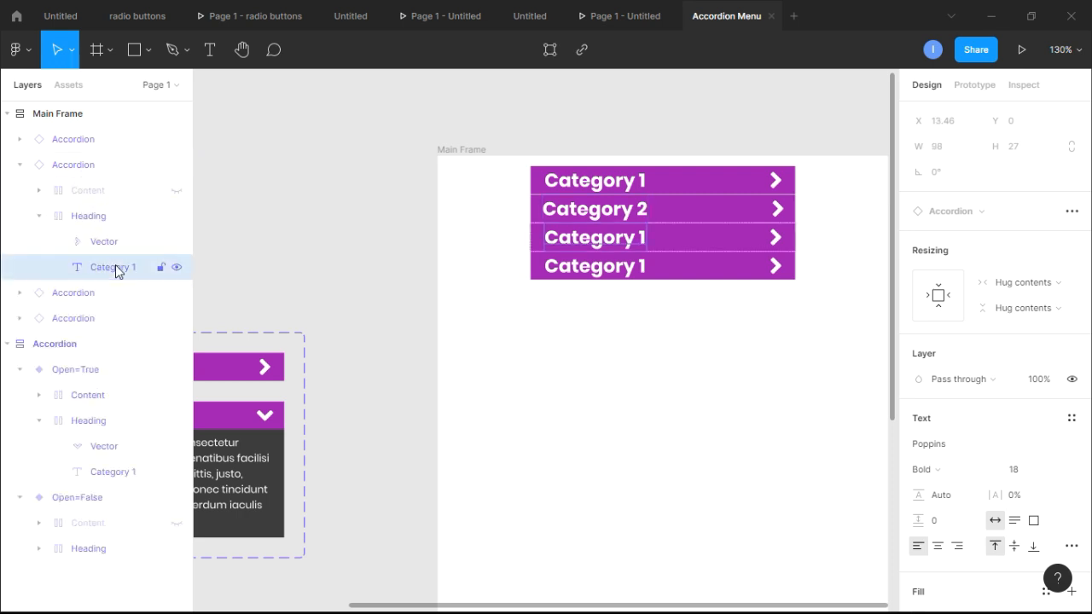
pyautogui.doubleClick(636, 238)
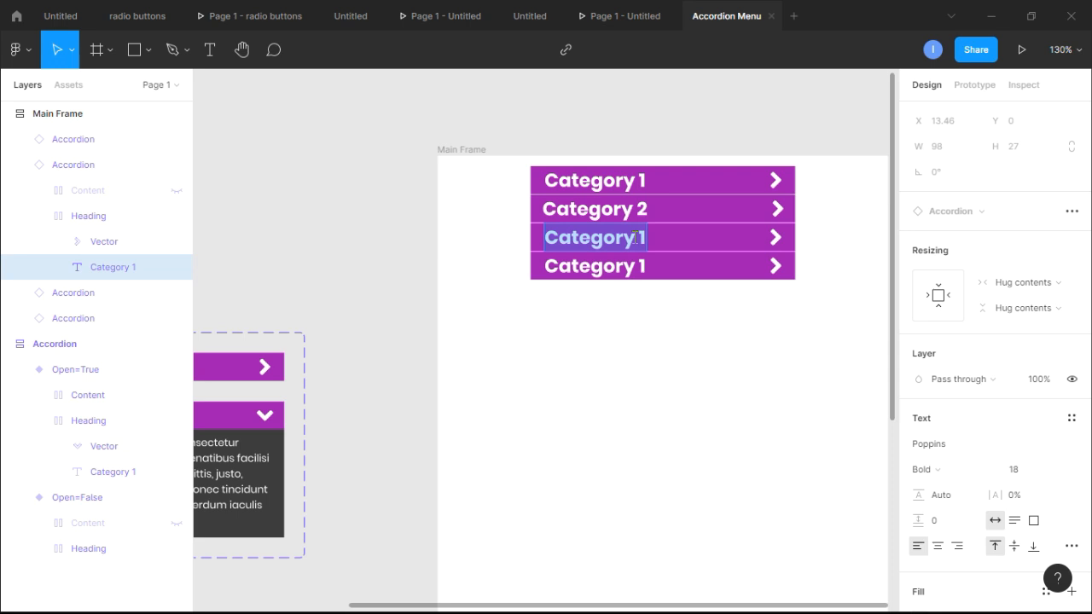
pyautogui.click(639, 242)
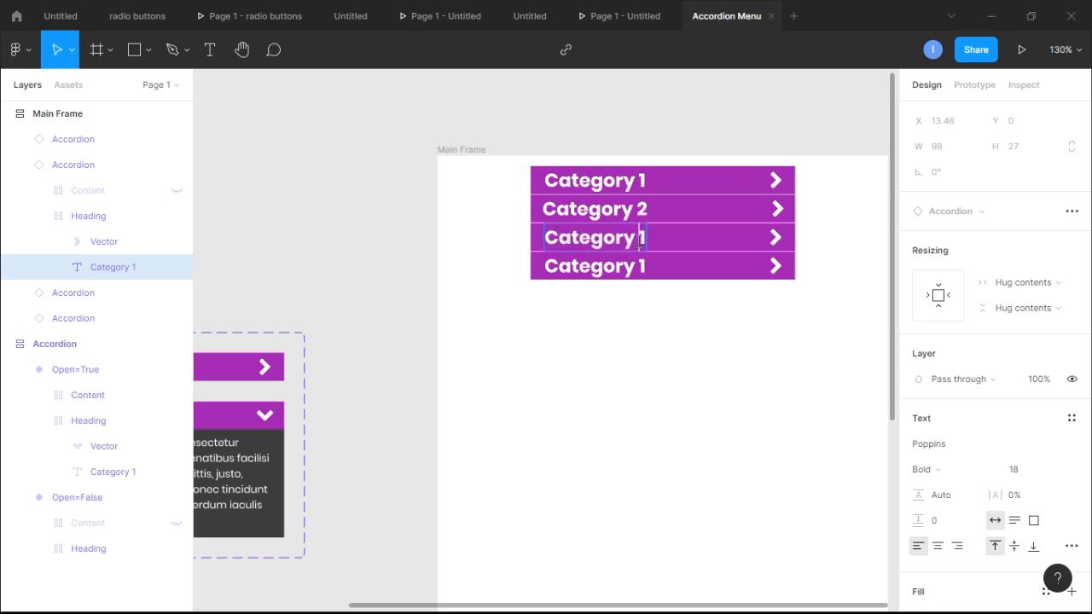
pyautogui.press('BackSpace')
pyautogui.write('3')
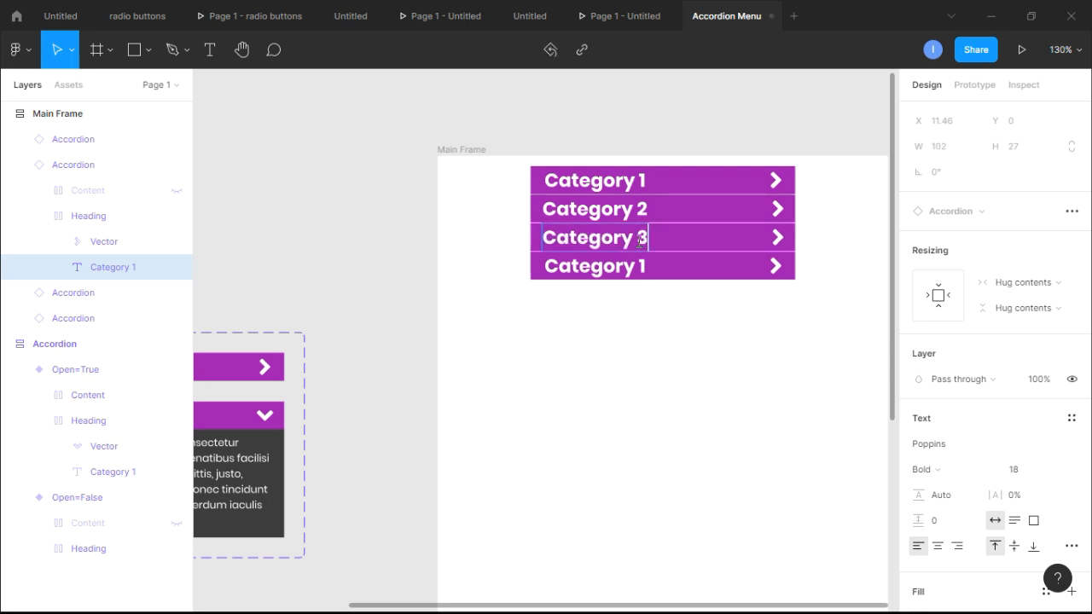
# - Change the heading text of the fourth Accordion instance in Main Frame to "Category 4"
pyautogui.click(21, 165)
pyautogui.click(20, 140)
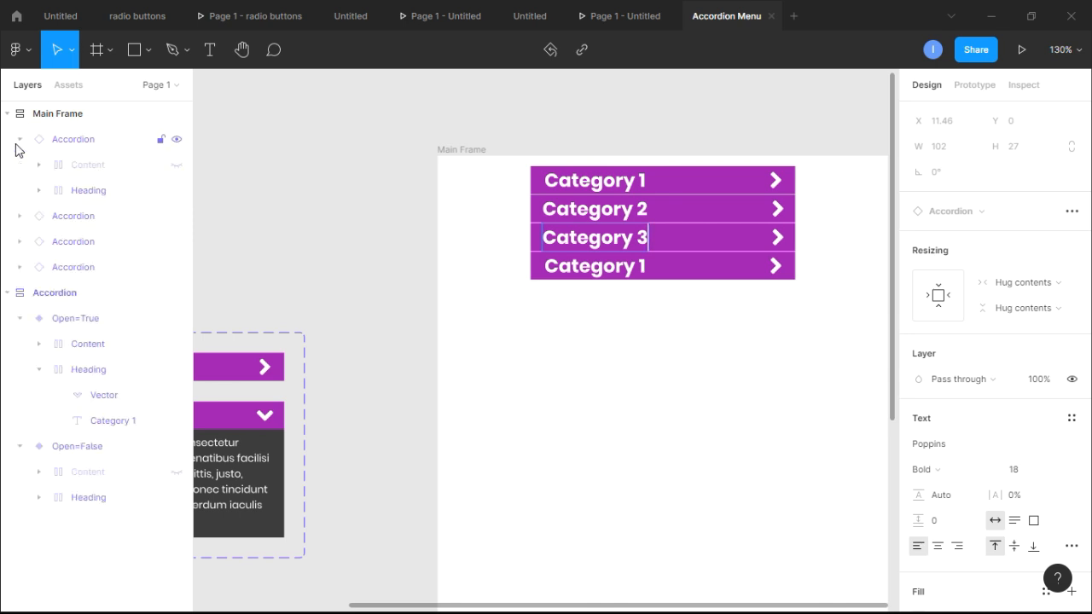
pyautogui.click(40, 191)
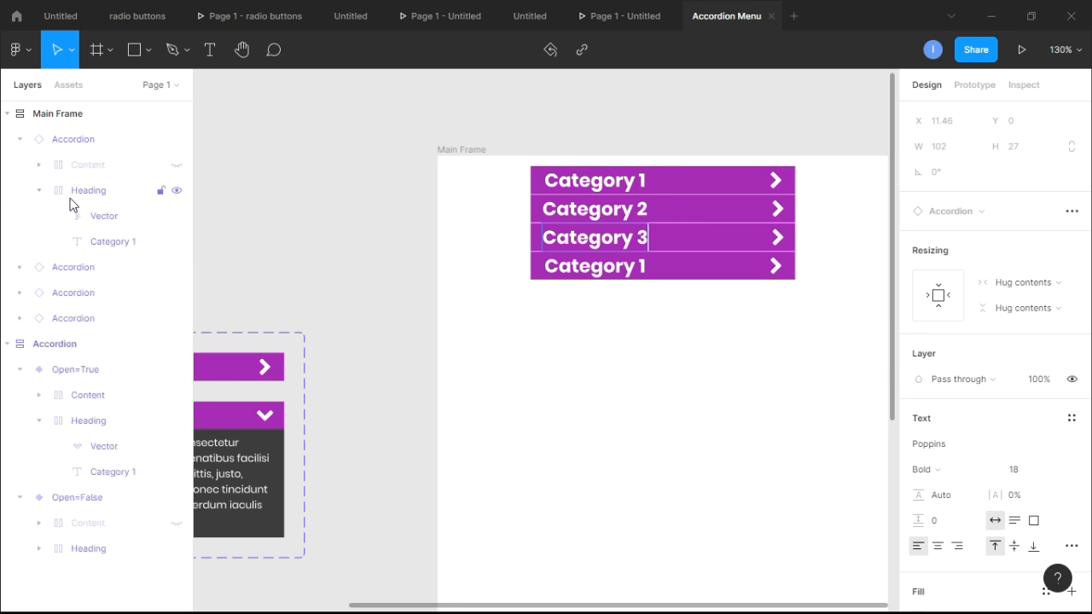
pyautogui.click(111, 244)
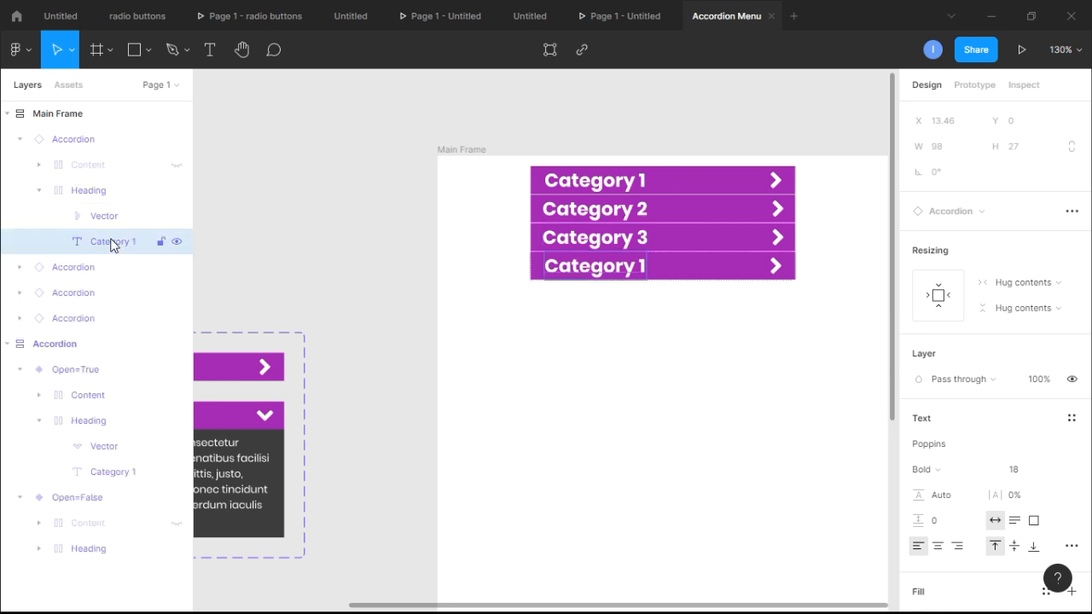
pyautogui.doubleClick(642, 269)
pyautogui.click(634, 264)
pyautogui.press('End')
pyautogui.press('BackSpace')
pyautogui.write('4')
pyautogui.click(789, 340)
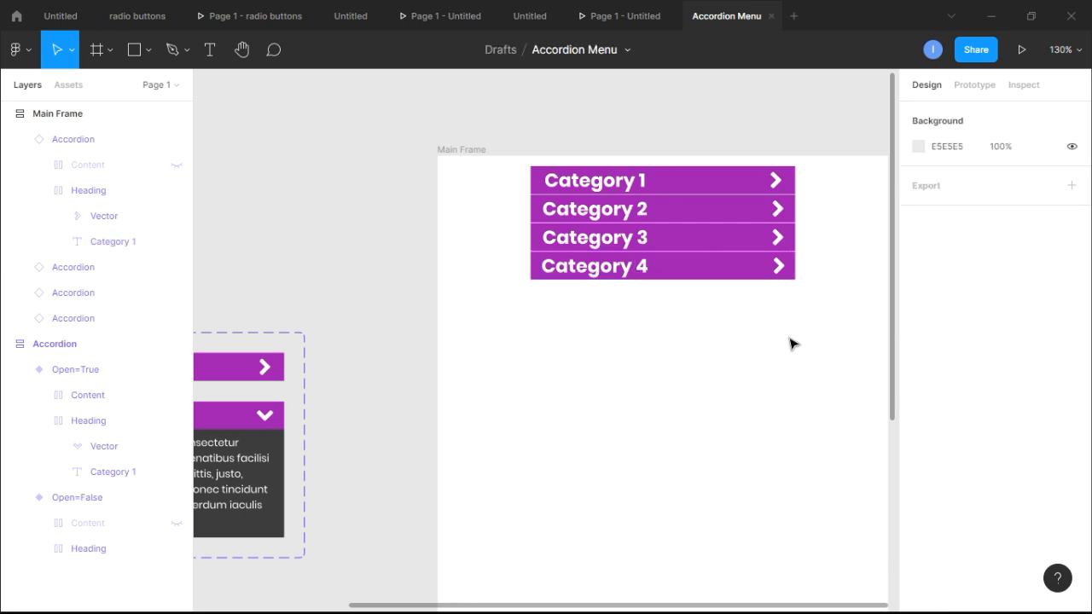
# - Present the Accordion Menu prototype and expand Category 2, Category 3 and Category 4 to test them
pyautogui.scroll(-5, 791, 342)
pyautogui.hscroll(2, 792, 343)
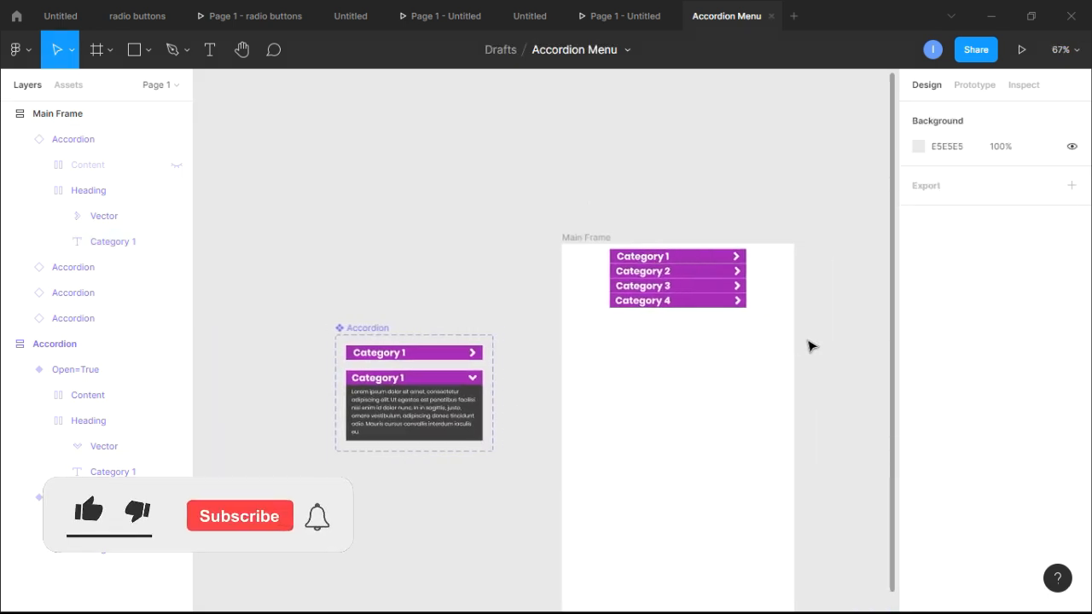
pyautogui.scroll(-3, 794, 343)
pyautogui.scroll(2, 812, 344)
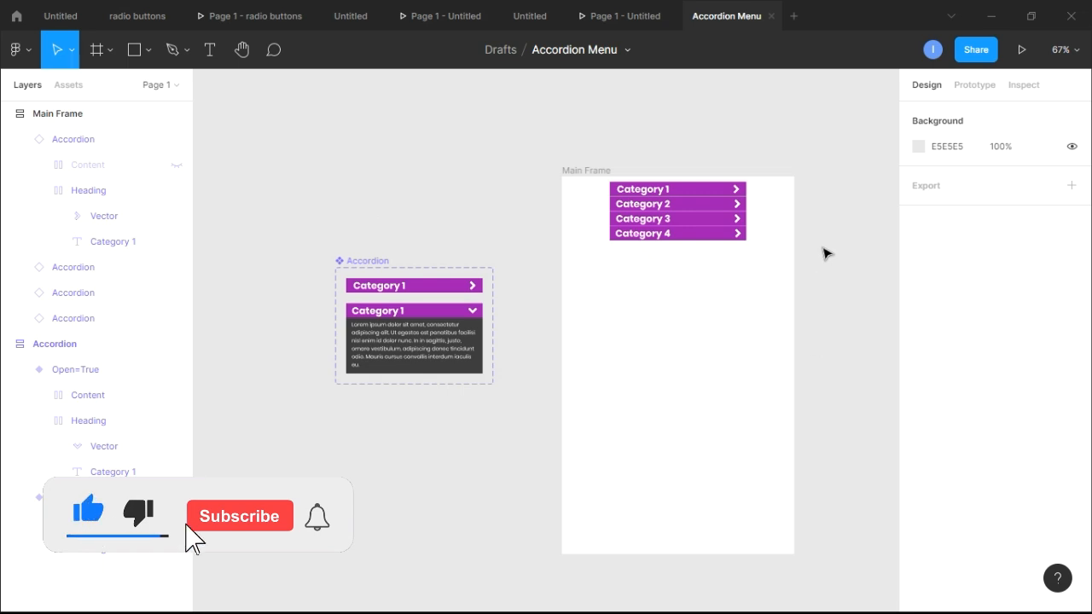
pyautogui.hscroll(1, 831, 215)
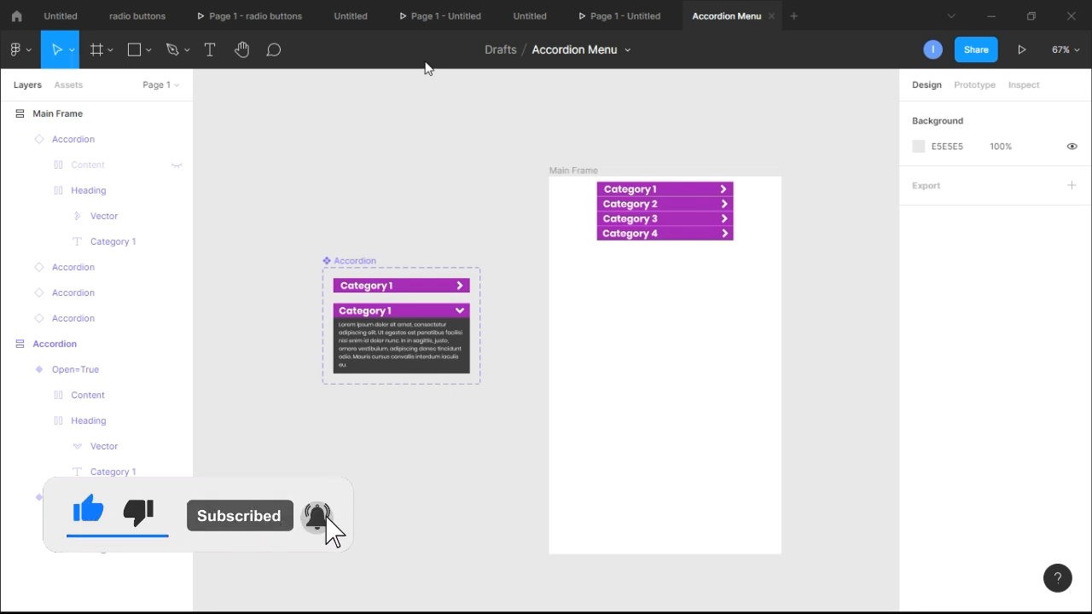
pyautogui.click(1023, 51)
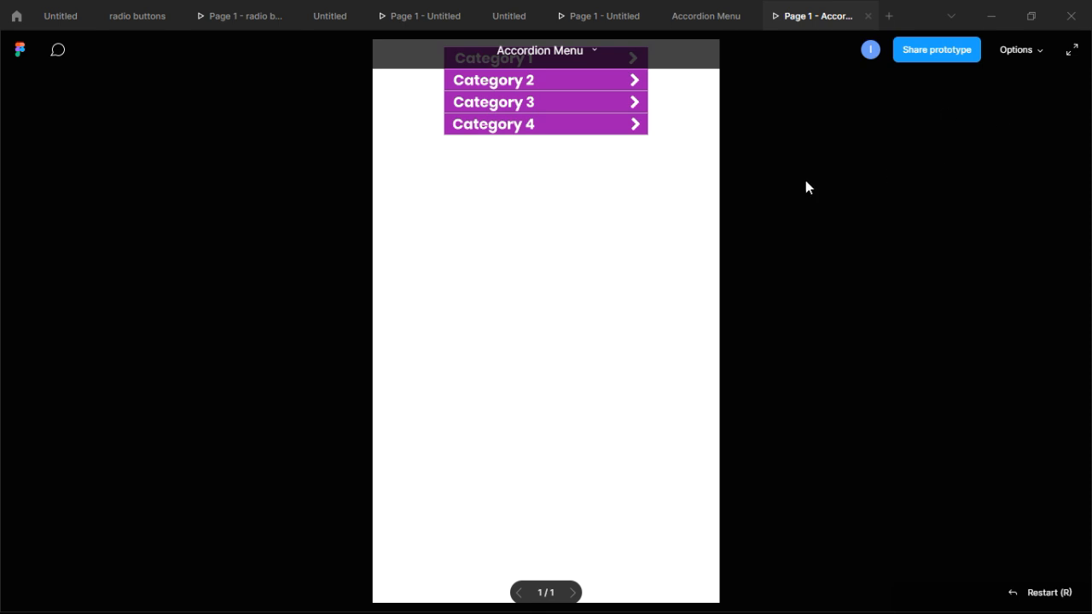
pyautogui.scroll(2, 718, 126)
pyautogui.scroll(-2, 718, 126)
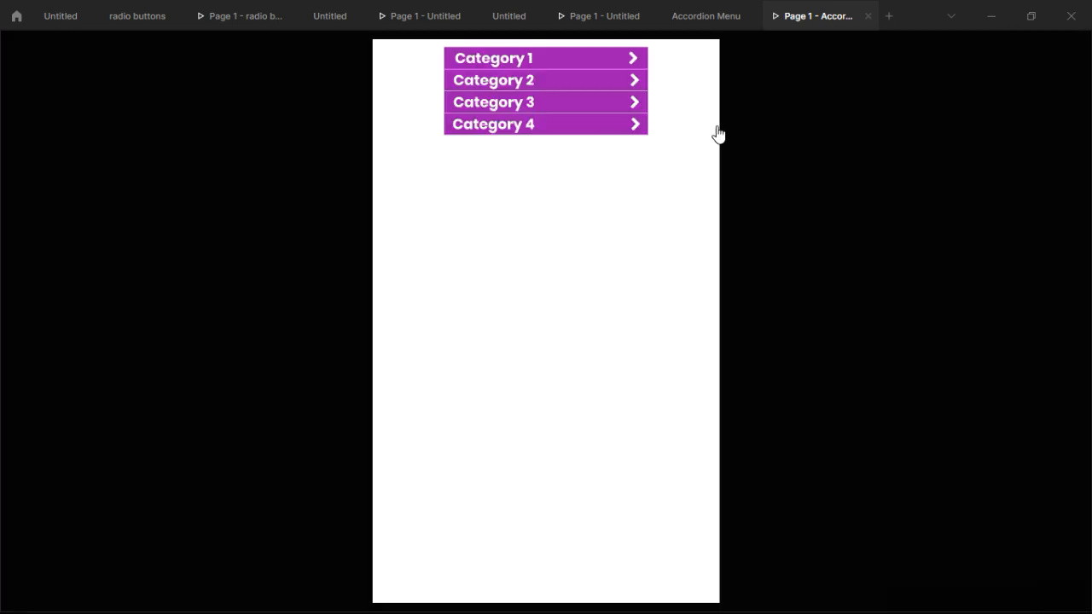
pyautogui.click(639, 84)
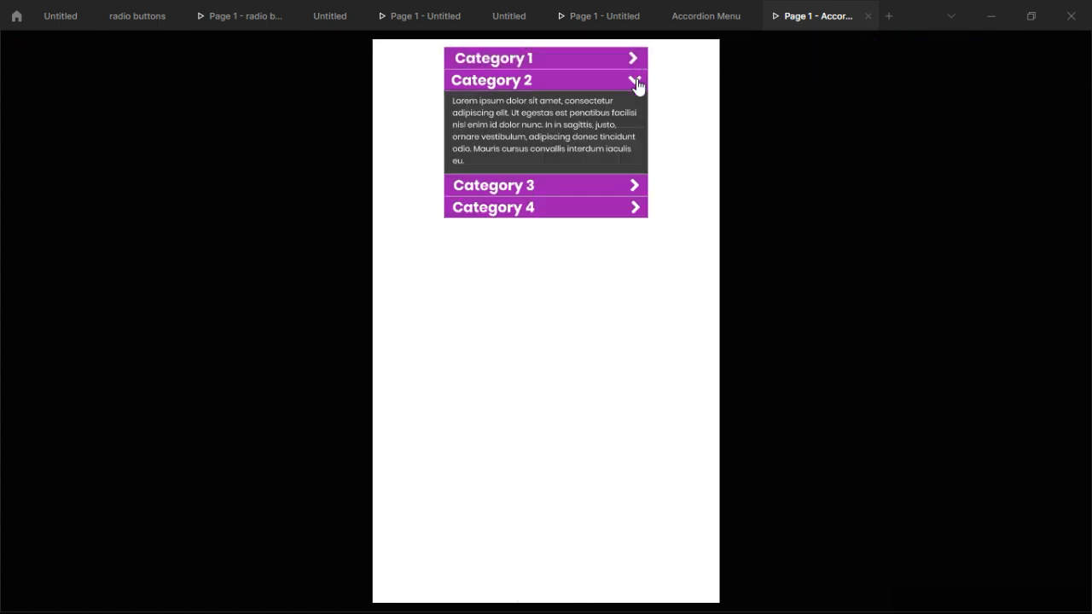
pyautogui.click(638, 188)
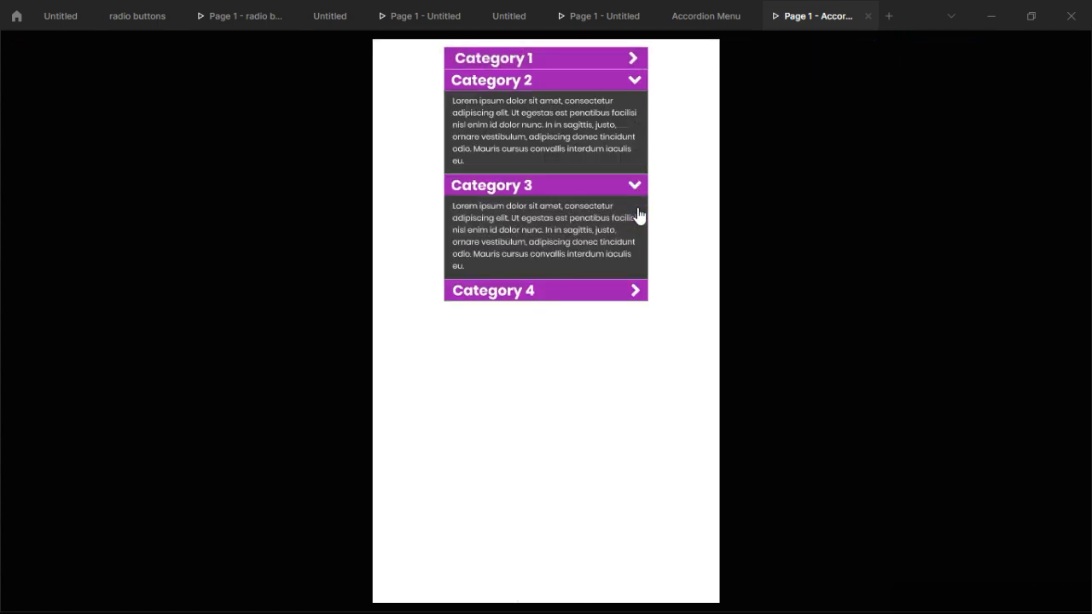
pyautogui.click(639, 295)
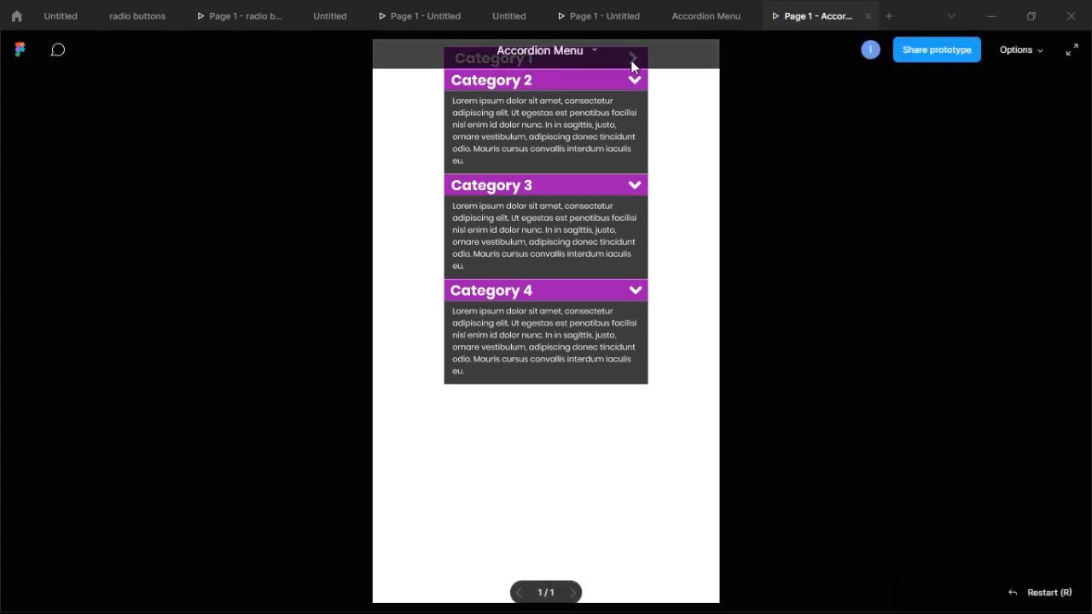
# - Set the prototype view scaling to "Fit – Scale down to fit" and expand Category 1
pyautogui.click(1030, 51)
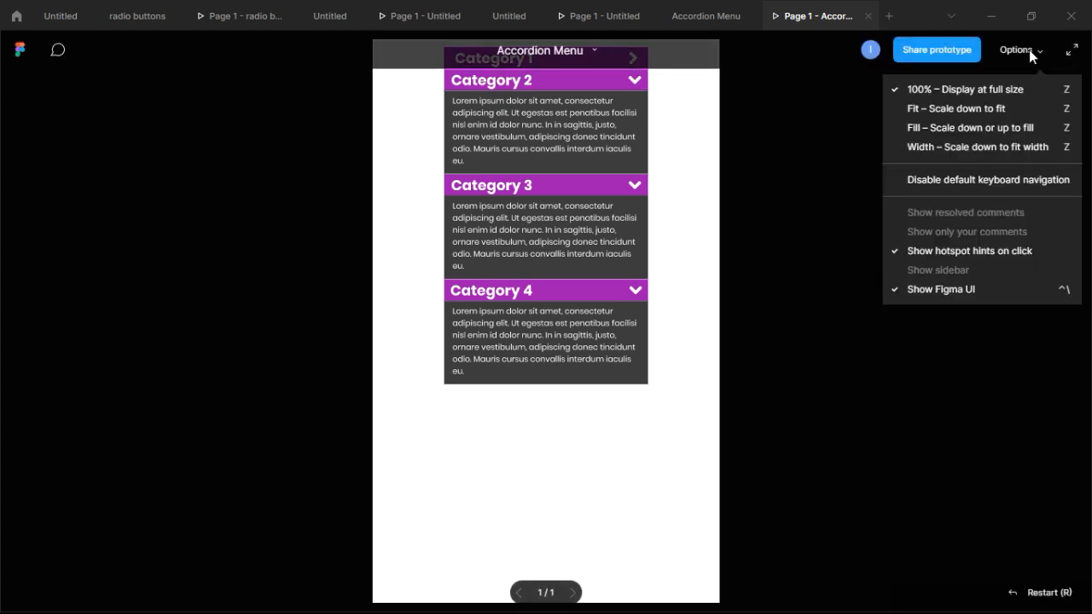
pyautogui.click(976, 109)
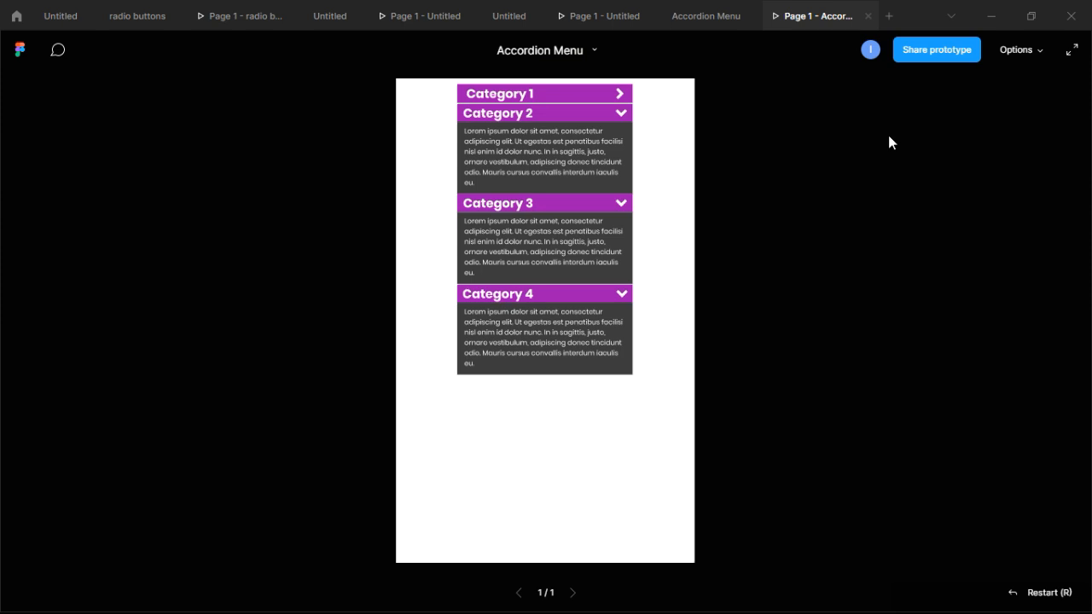
pyautogui.click(619, 100)
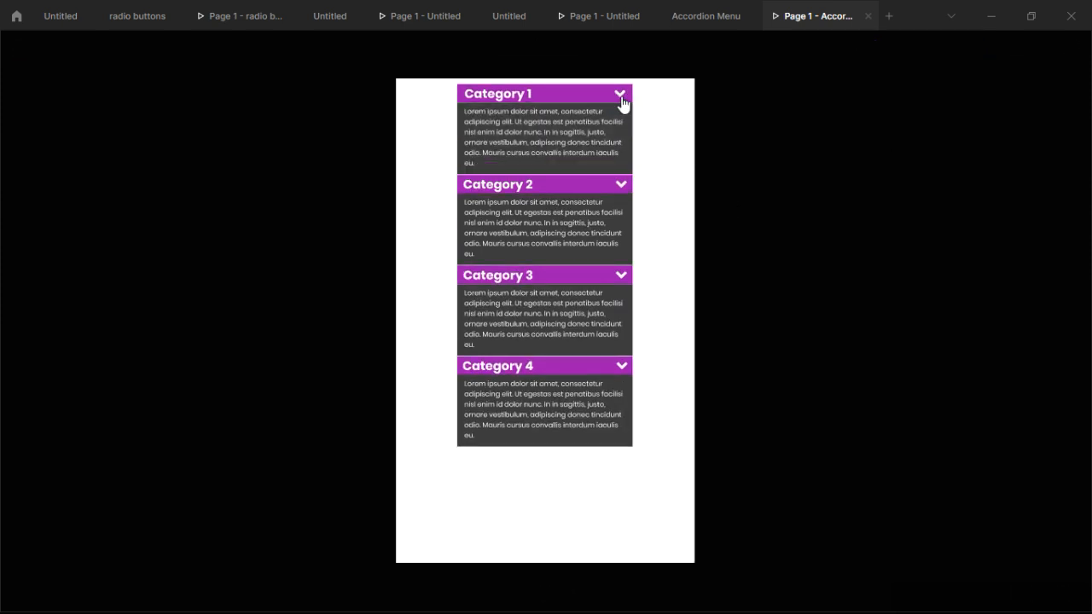
# - Test collapsing all four accordion sections in the prototype, from Category 1 down to Category 4
pyautogui.click(621, 99)
pyautogui.click(622, 116)
pyautogui.click(621, 135)
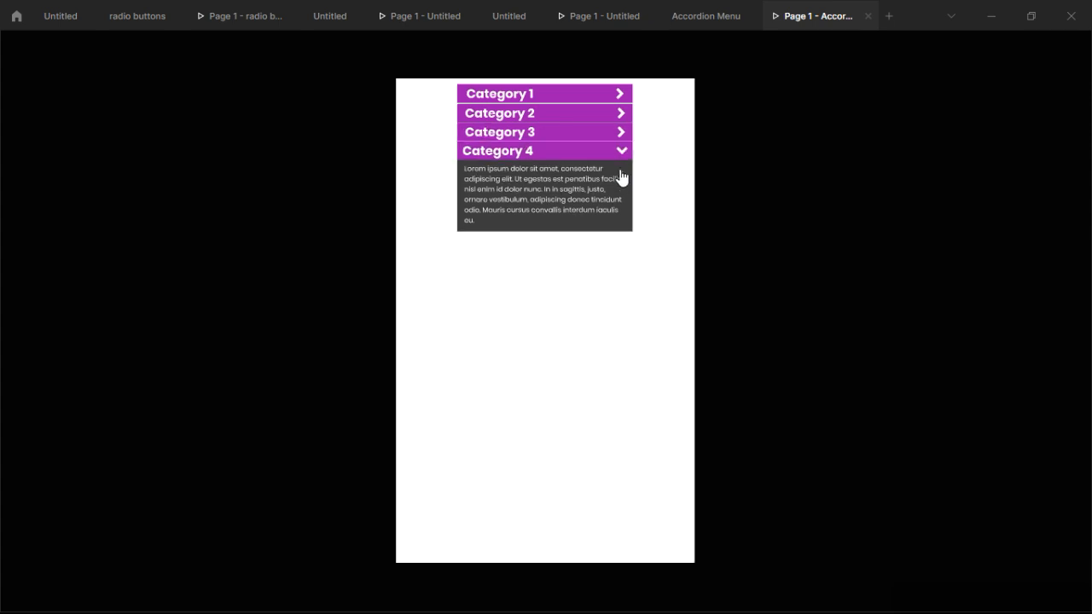
pyautogui.click(622, 154)
# - Expand all four accordion sections again in the order 3, 2, 1, 4 and collapse Category 2 and Category 3
pyautogui.click(623, 135)
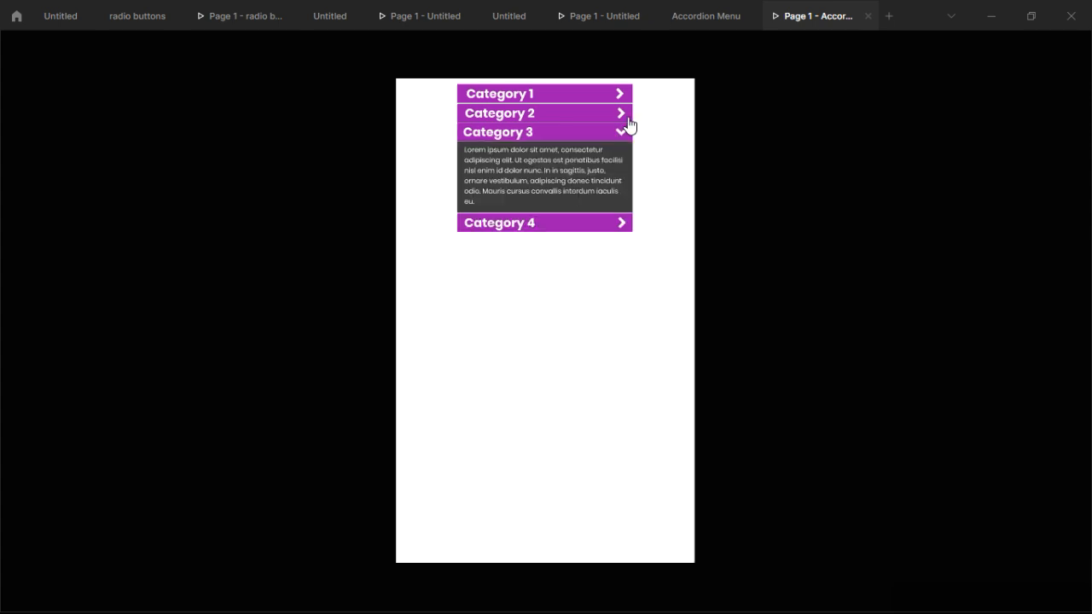
pyautogui.click(622, 113)
pyautogui.click(621, 95)
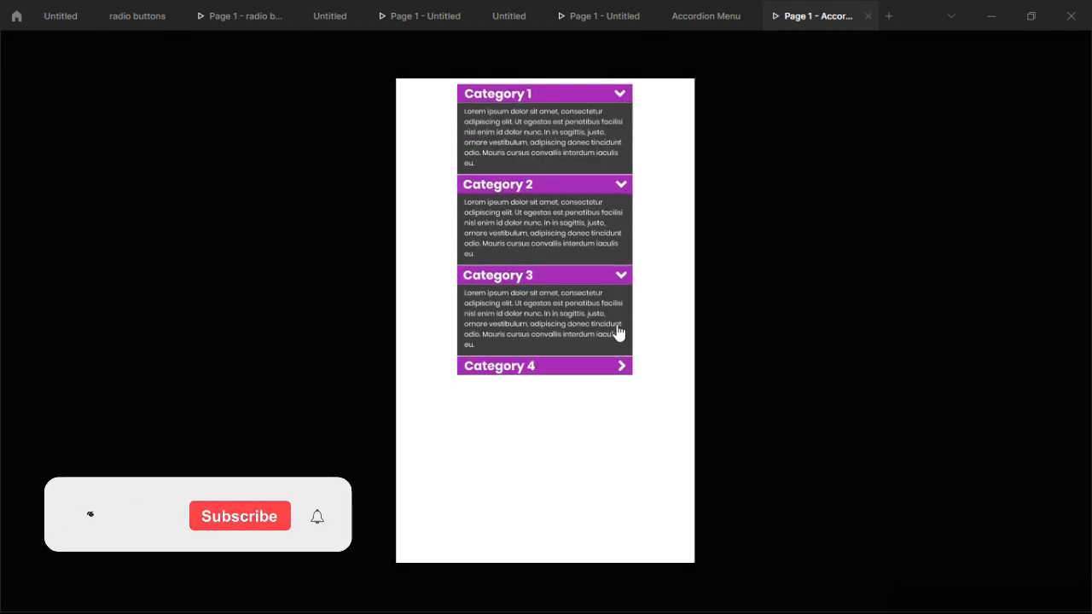
pyautogui.click(623, 366)
pyautogui.click(622, 185)
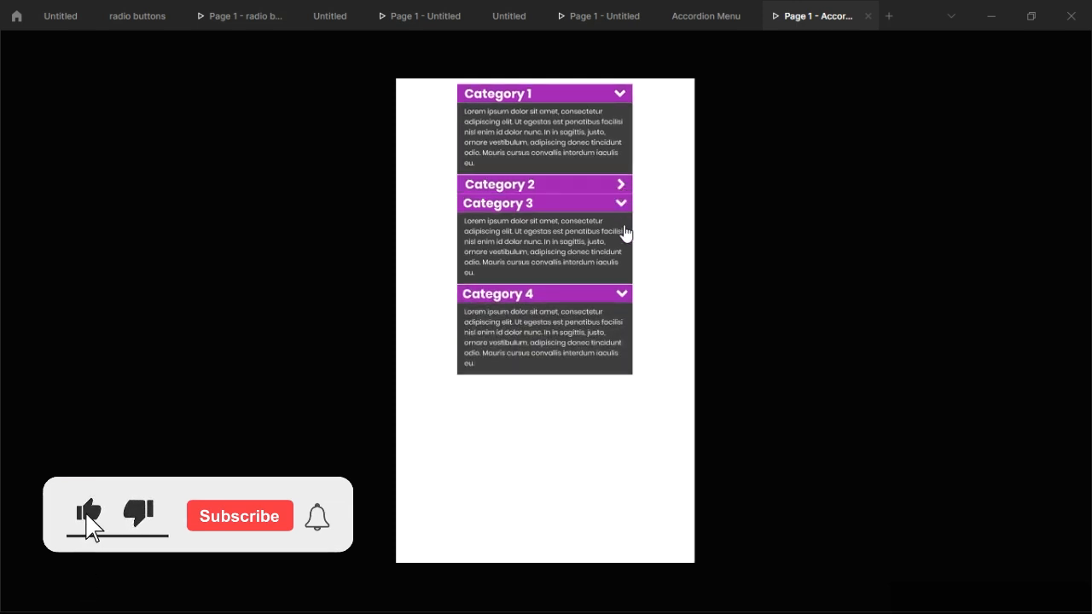
pyautogui.click(623, 205)
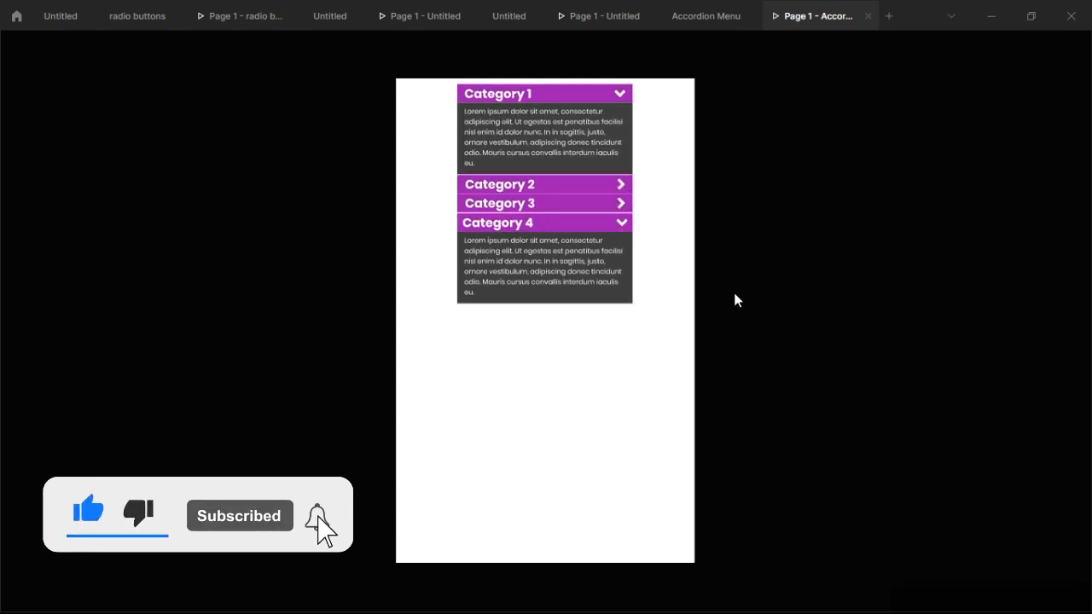